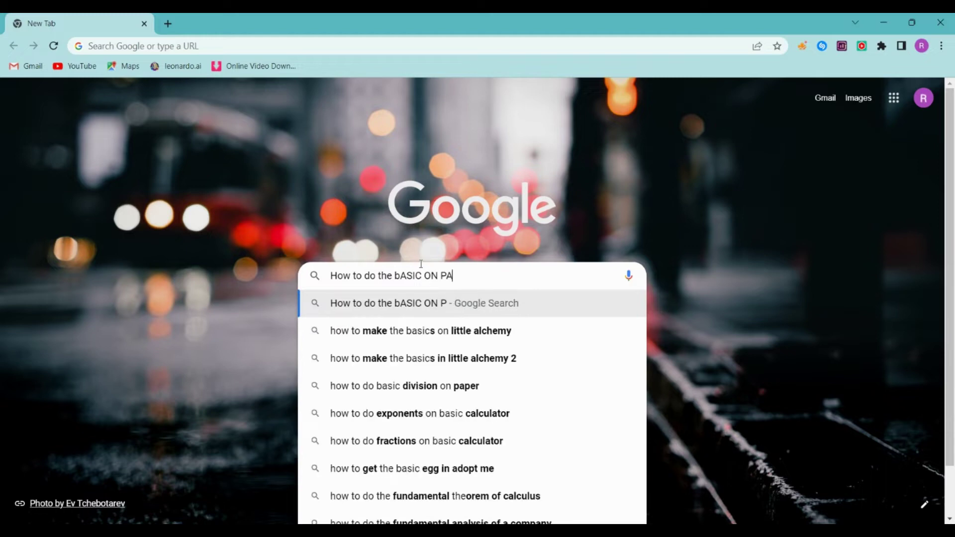
Clear the Google search text and open Blogger's posts page
{"action": "double_click", "coordinate": [413, 276]}
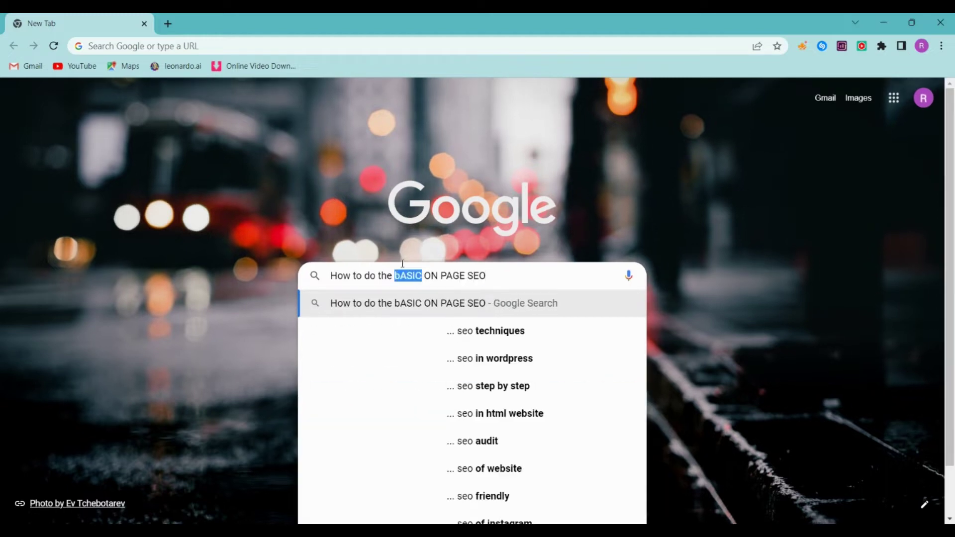
{"action": "key", "text": "ctrl+a"}
{"action": "key", "text": "BackSpace"}
{"action": "left_click", "coordinate": [392, 338]}
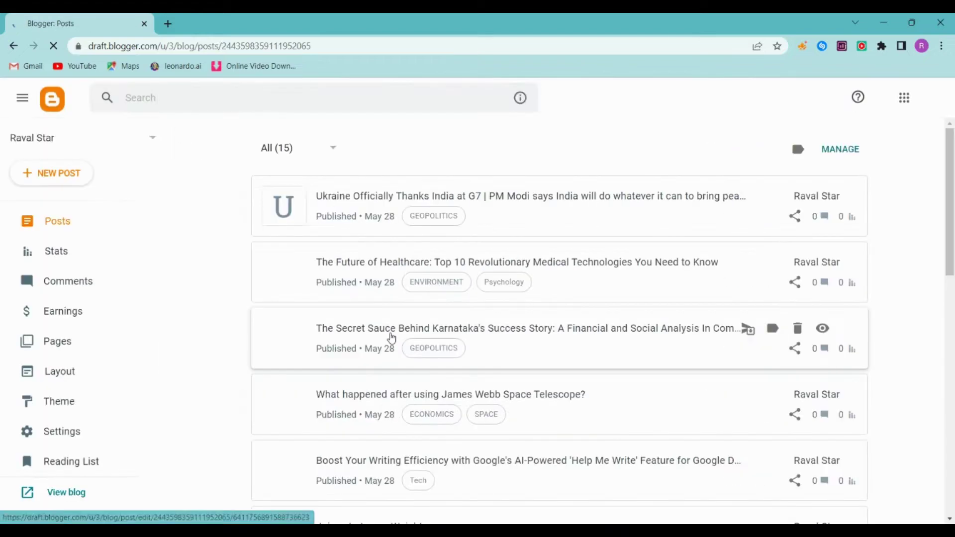
Create a new blog post and switch its editor to Compose view
{"action": "left_click", "coordinate": [50, 172]}
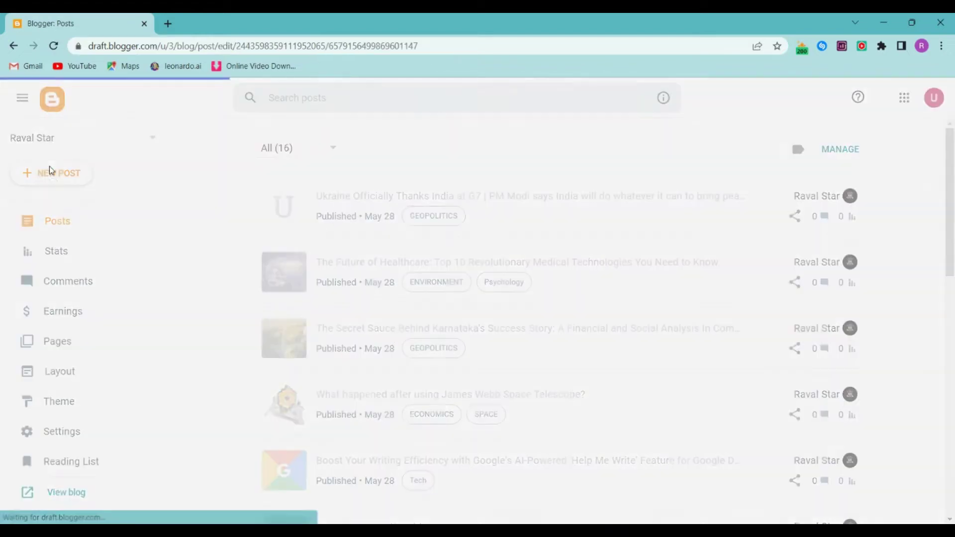
{"action": "left_click", "coordinate": [26, 186]}
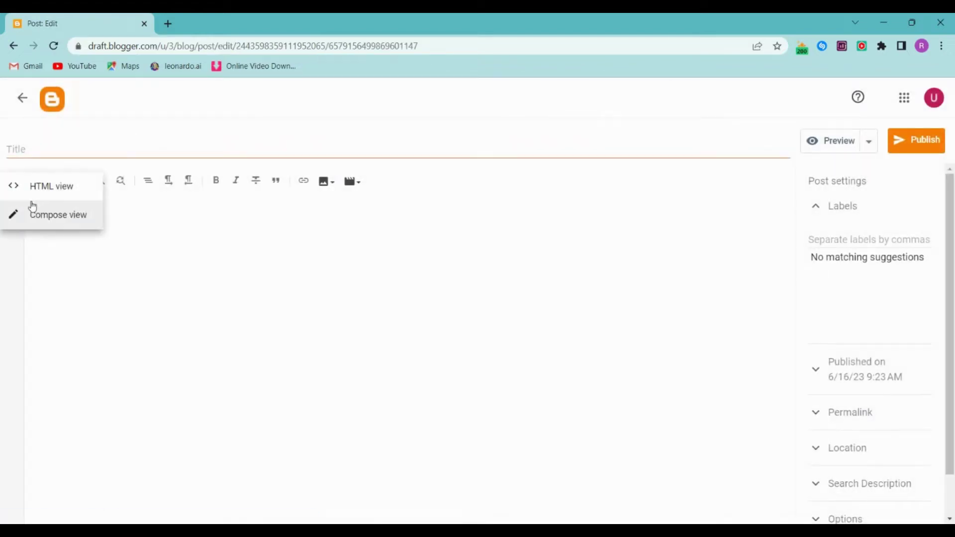
{"action": "left_click", "coordinate": [37, 213]}
Title the post "THIS THE TITLE , ENSURE YOU FOCUS ON YOUR KEYWORD IN THE TITLE"
{"action": "left_click", "coordinate": [40, 144]}
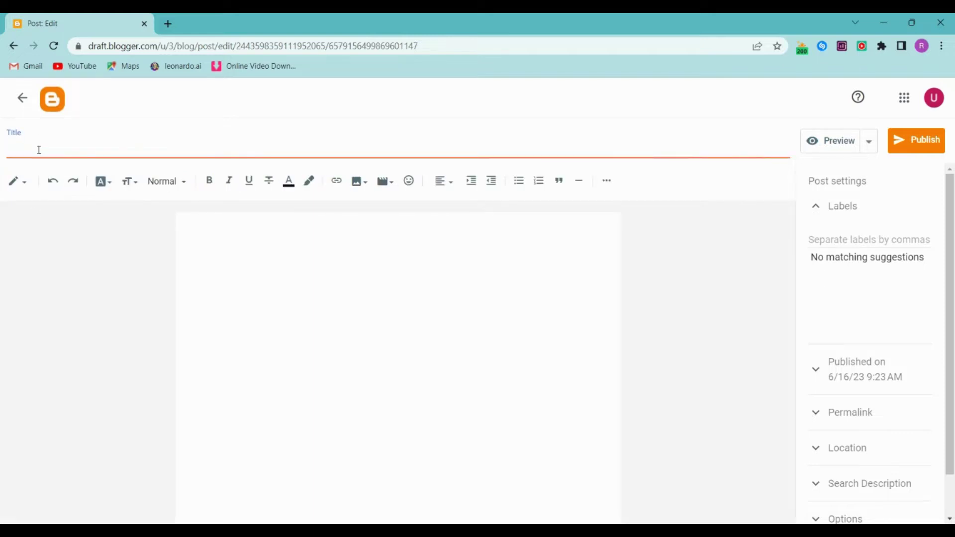
{"action": "type", "text": "THIS THE TITLE , E"}
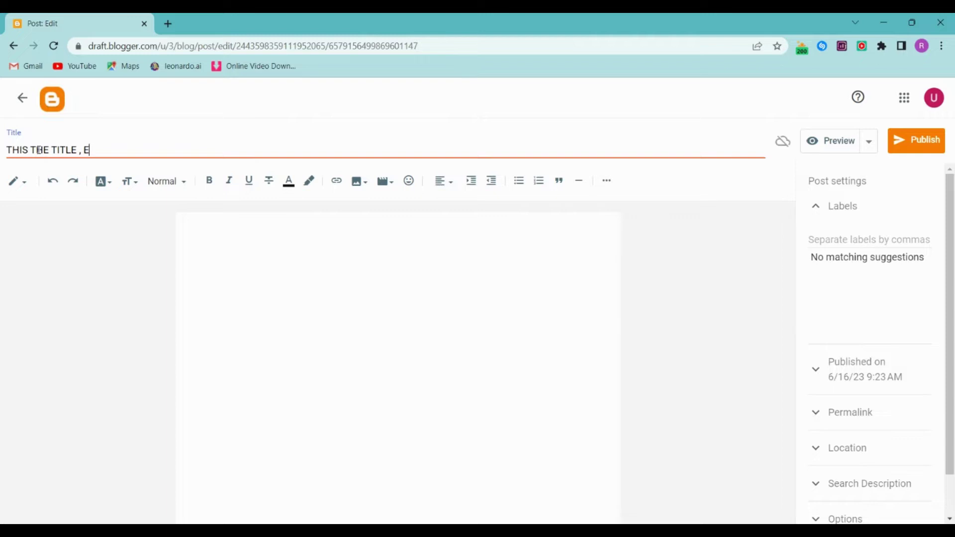
{"action": "type", "text": "NSURE YOU FOCUS ON "}
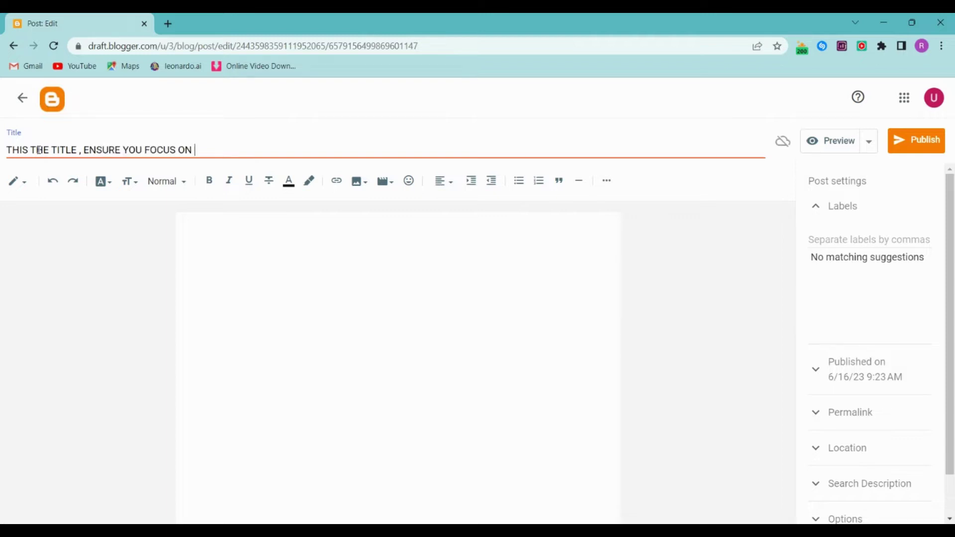
{"action": "type", "text": "YOUR KEYWORD IN"}
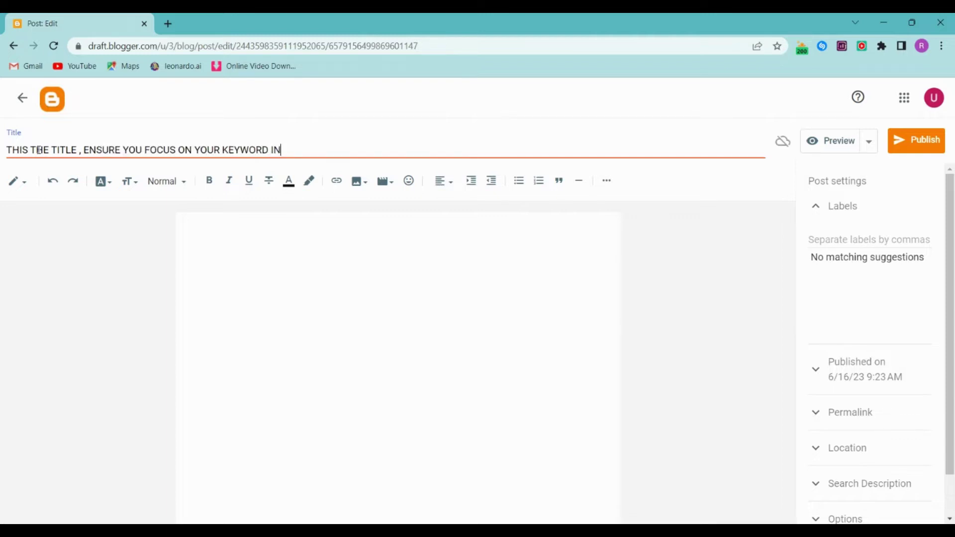
{"action": "type", "text": " THE TITLE"}
Write "ADD A FIRST HEADING HERE , INCLUDE YOUR KEYWORD AT LEAST 2 TIMES" as the first line of the post body
{"action": "left_click", "coordinate": [201, 249]}
{"action": "type", "text": "ADD A"}
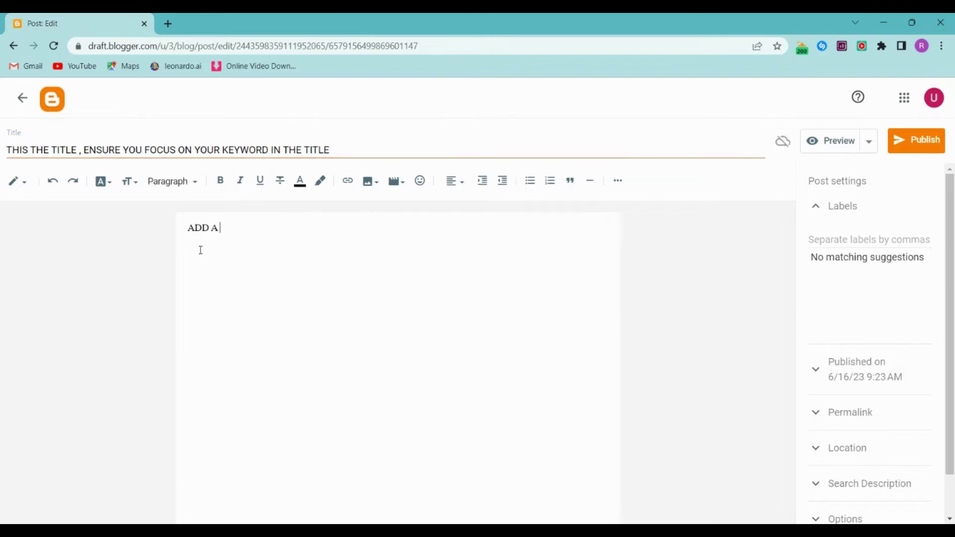
{"action": "type", "text": " FIRST HEADING HERE"}
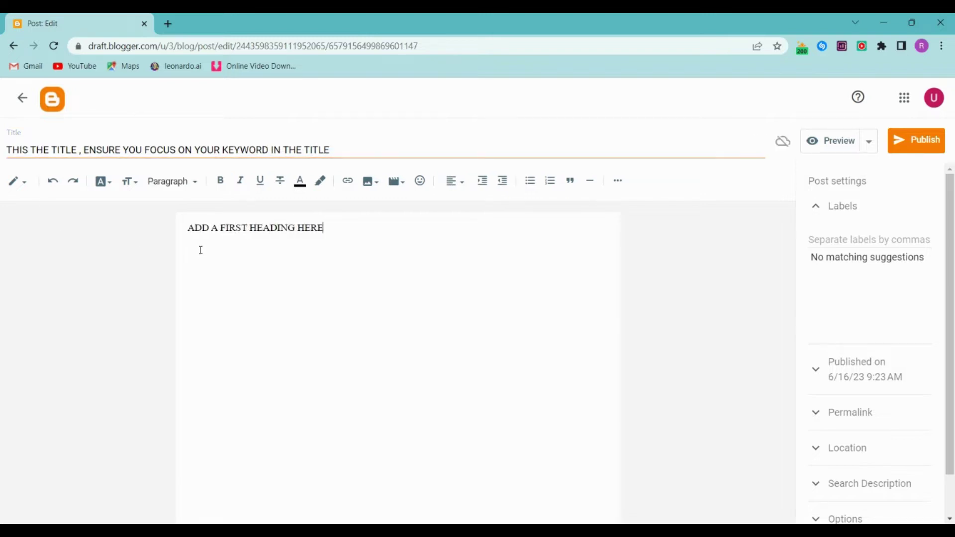
{"action": "type", "text": " , INCLUE"}
{"action": "type", "text": "E YOUR KE"}
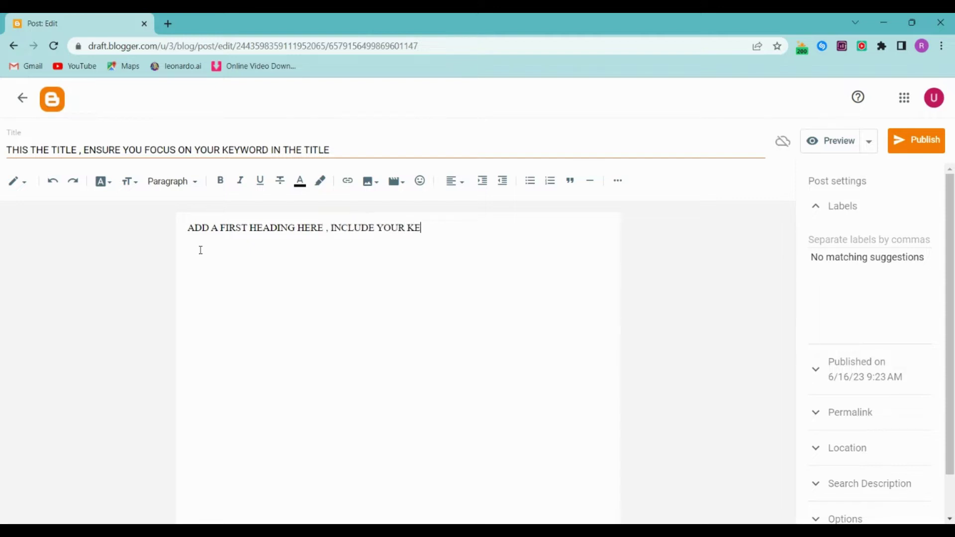
{"action": "type", "text": "YWORD AT LEAST 2 TIMES"}
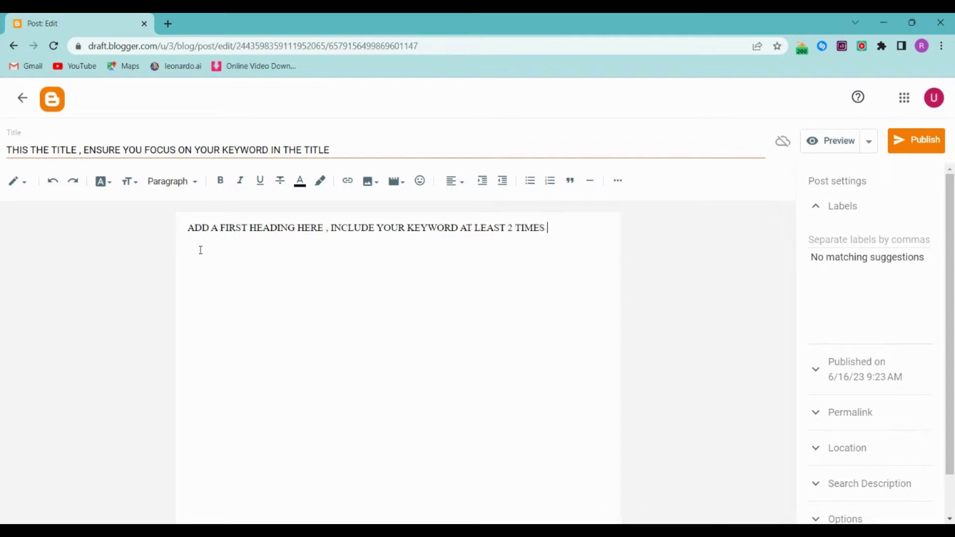
Format the first body line as a Heading in the Largest text size and remove its leading space
{"action": "triple_click", "coordinate": [209, 227]}
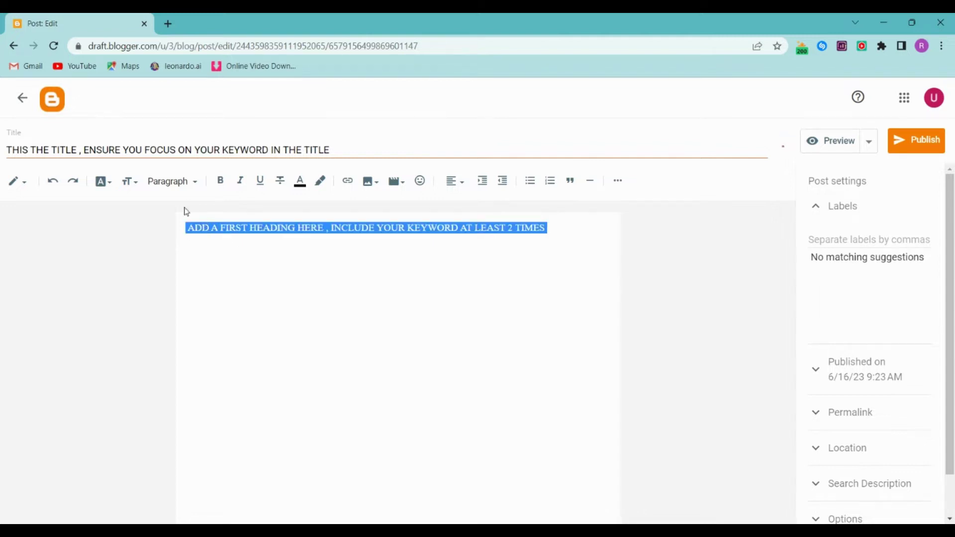
{"action": "left_click", "coordinate": [170, 182]}
{"action": "left_click", "coordinate": [188, 234]}
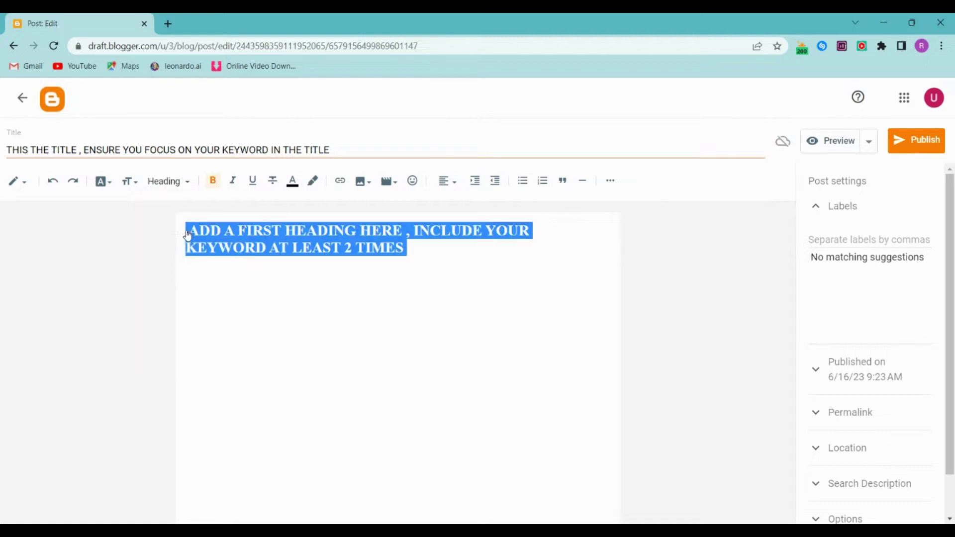
{"action": "left_click", "coordinate": [128, 184]}
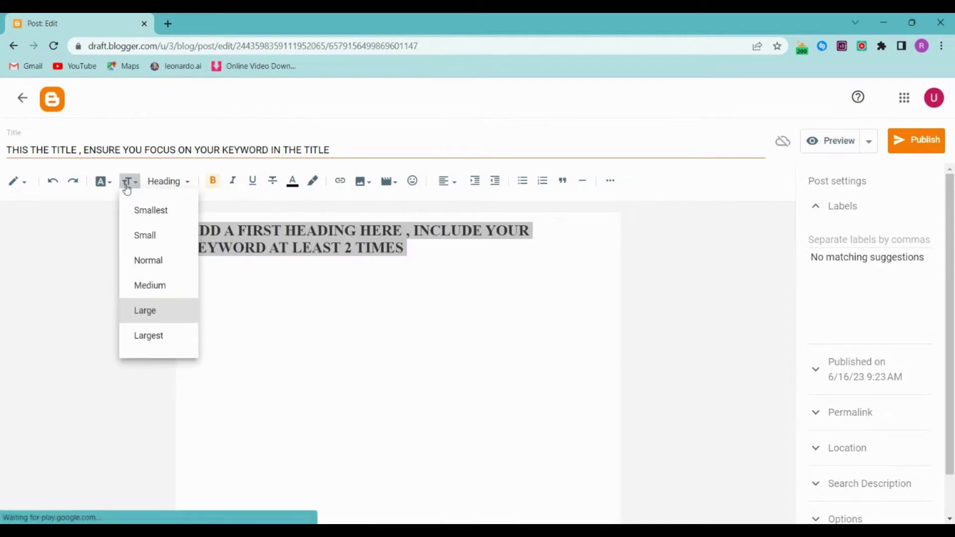
{"action": "left_click", "coordinate": [145, 334]}
{"action": "left_click", "coordinate": [188, 234]}
{"action": "key", "text": "BackSpace"}
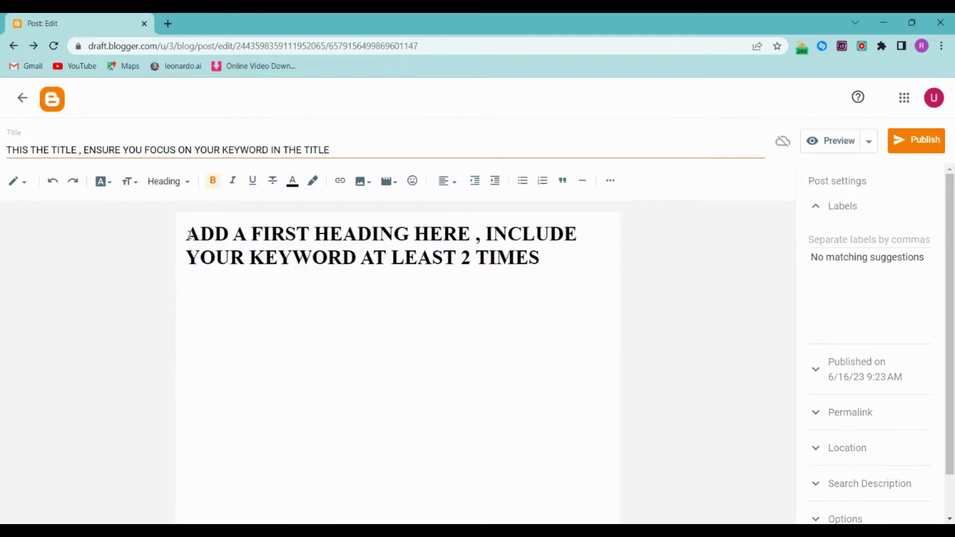
Write the paragraph "Now based on the articel title , add a introductory text with 100 words" below the heading
{"action": "left_click", "coordinate": [572, 258]}
{"action": "key", "text": "Return"}
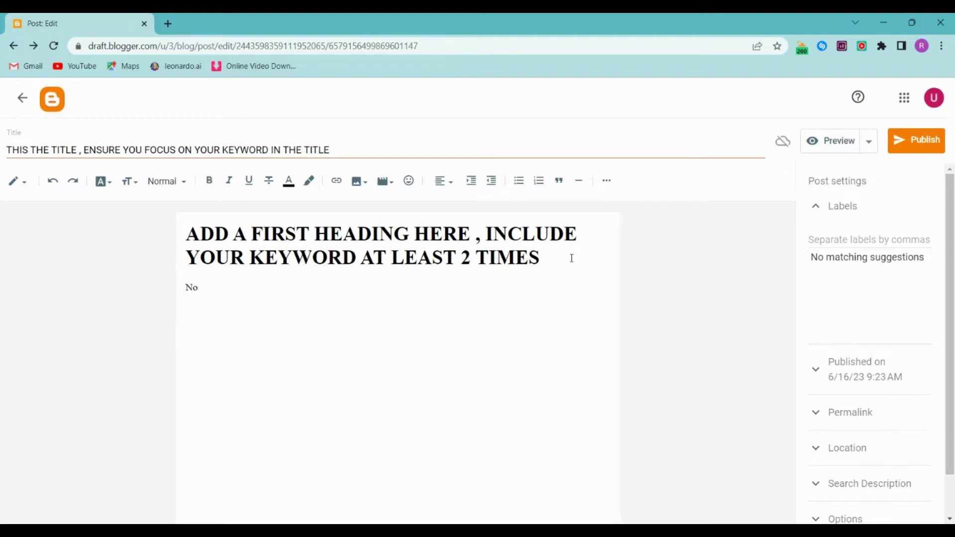
{"action": "type", "text": "Now based on the articel"}
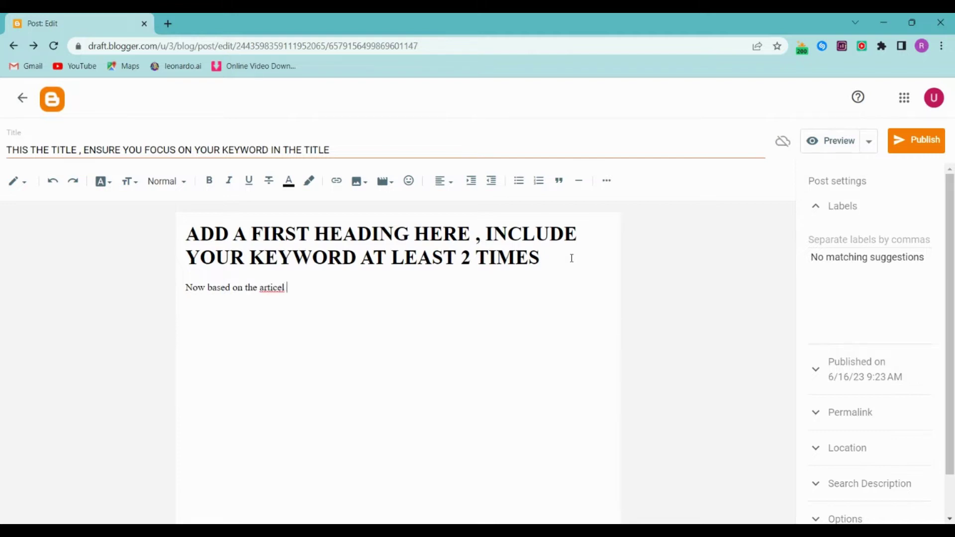
{"action": "type", "text": " title , add a introductory te"}
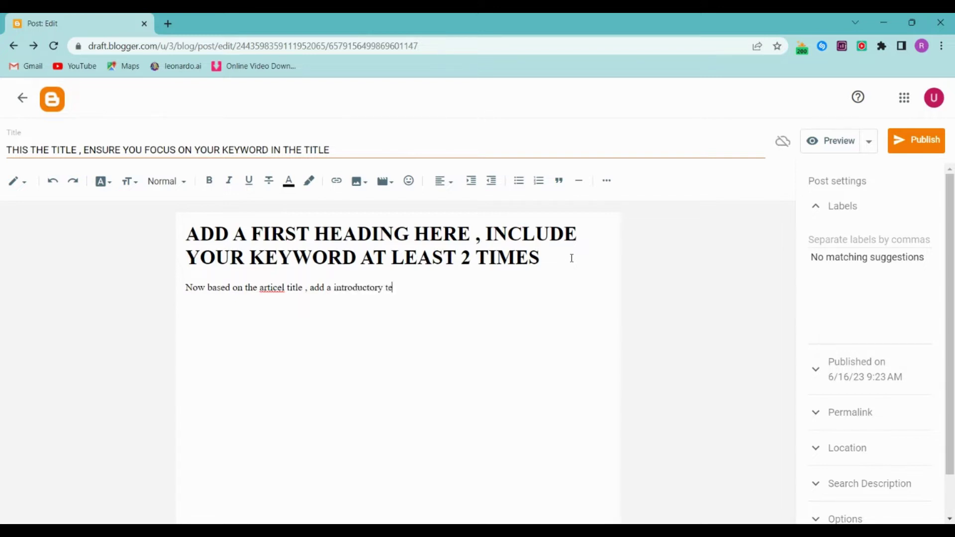
{"action": "type", "text": "xt with 100 words"}
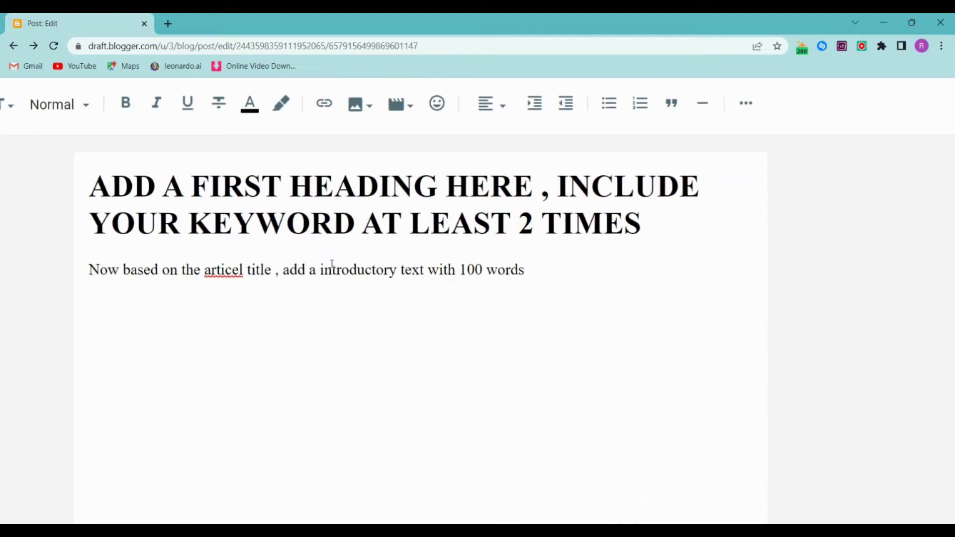
Extend the introductory paragraph with eight pasted copies of its sentence, separating the earlier ones with commas
{"action": "triple_click", "coordinate": [341, 288]}
{"action": "key", "text": "ctrl+c"}
{"action": "left_click", "coordinate": [540, 269]}
{"action": "key", "text": "ctrl+v"}
{"action": "key", "text": "comma"}
{"action": "key", "text": "ctrl+v"}
{"action": "key", "text": "comma"}
{"action": "key", "text": "ctrl+v"}
{"action": "key", "text": "comma"}
{"action": "key", "text": "v"}
{"action": "key", "text": "comma"}
{"action": "key", "text": "ctrl+v"}
{"action": "key", "text": "comma"}
{"action": "key", "text": "v"}
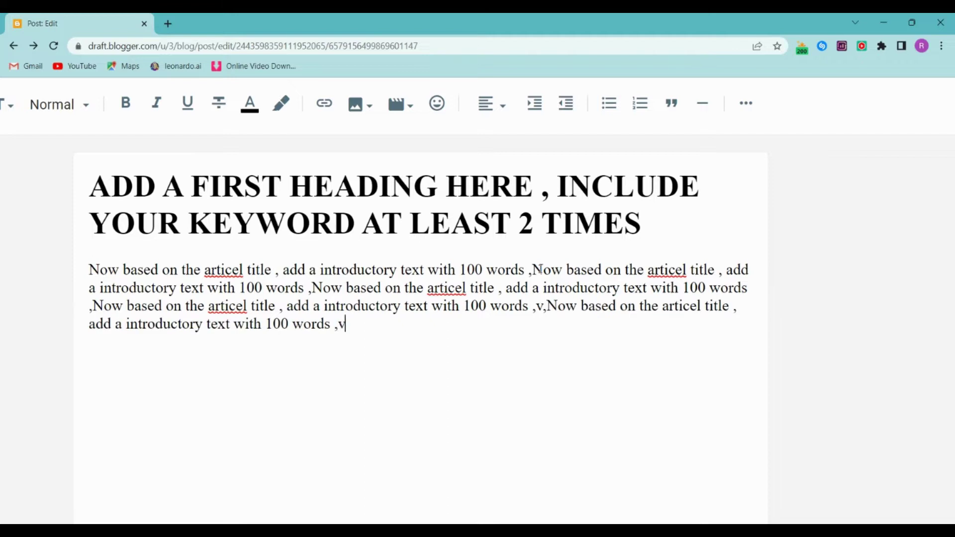
{"action": "key", "text": "comma"}
{"action": "key", "text": "v"}
{"action": "key", "text": "comma"}
{"action": "key", "text": "ctrl+v"}
{"action": "key", "text": "ctrl+v"}
{"action": "key", "text": "ctrl+v"}
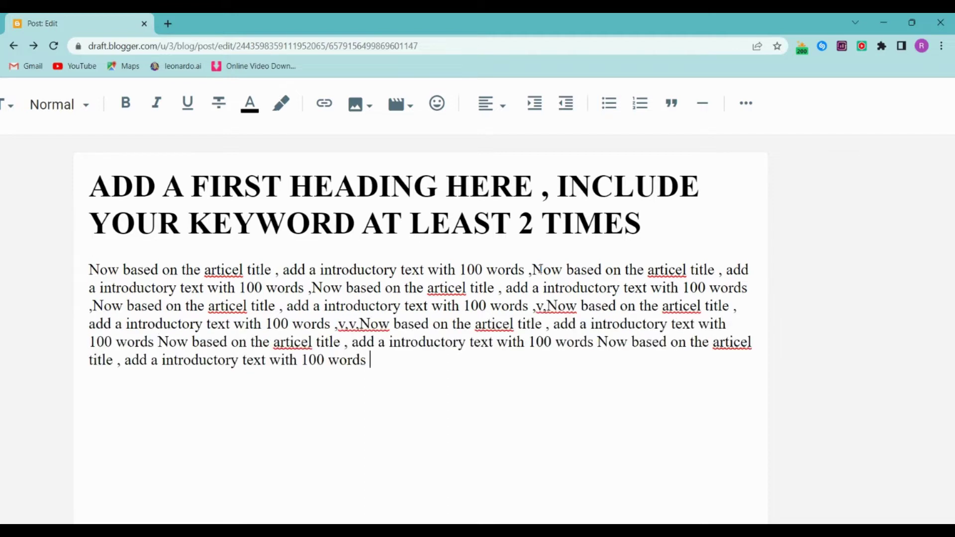
{"action": "key", "text": "ctrl+v"}
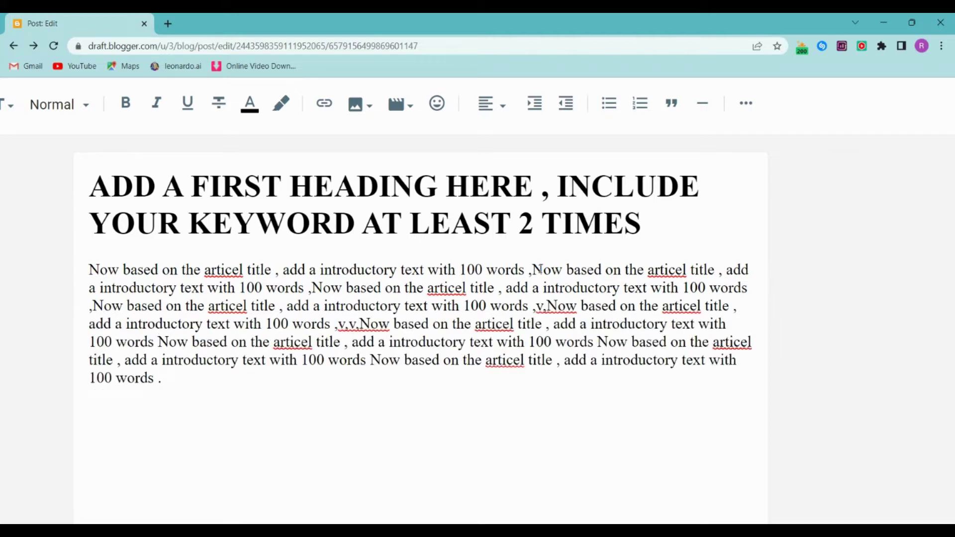
Write "Add your first Heading here , start with the focused Keyword" on a new line below the introductory paragraph
{"action": "type", "text": "Add your first H"}
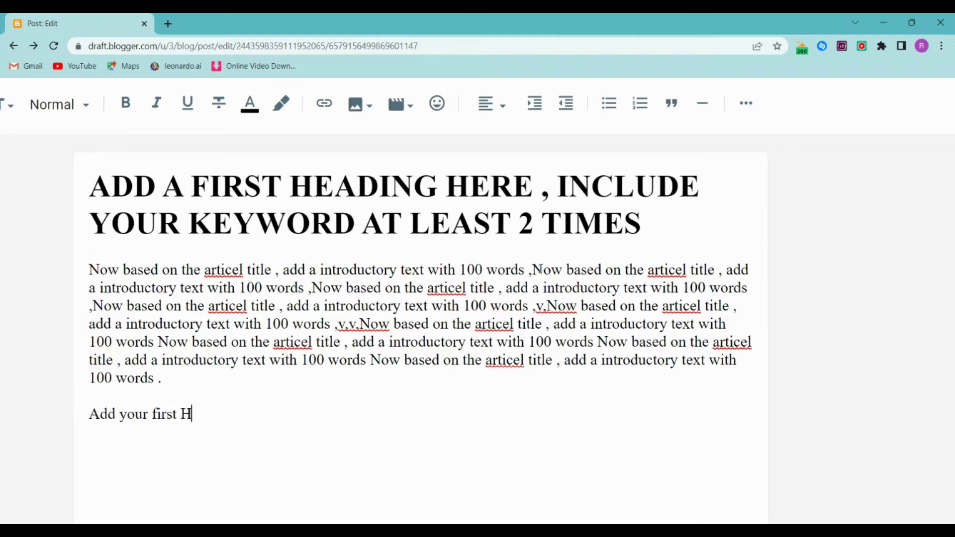
{"action": "type", "text": "eading here "}
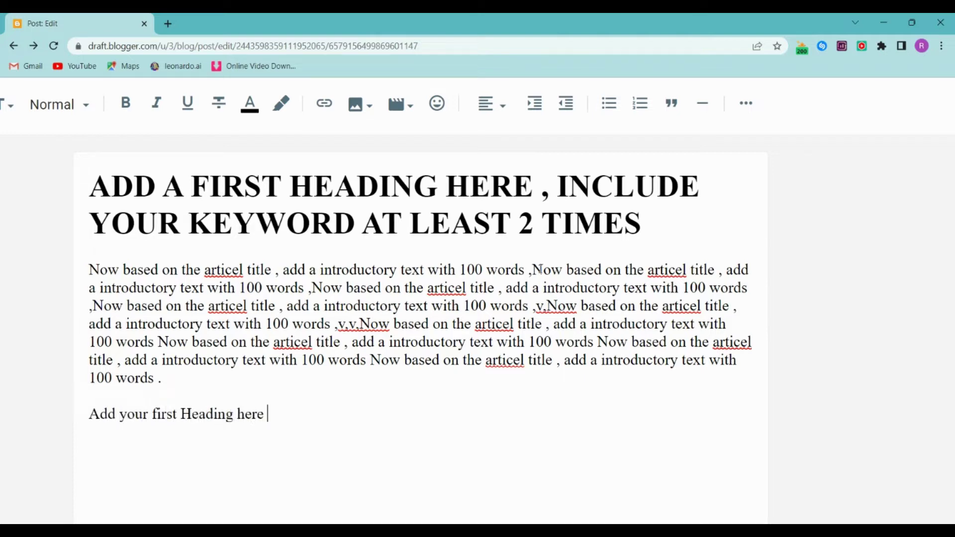
{"action": "type", "text": ", start with the focus"}
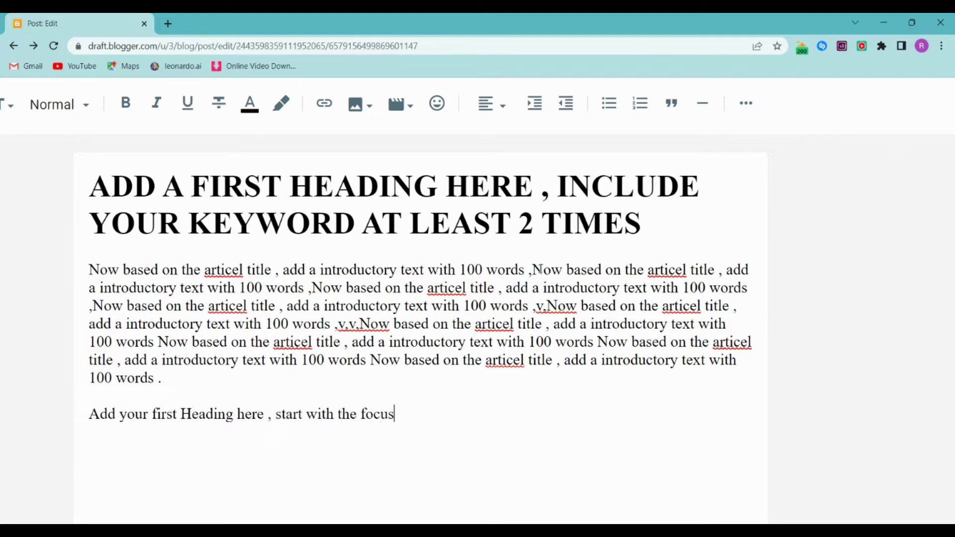
{"action": "type", "text": "ed Keyword"}
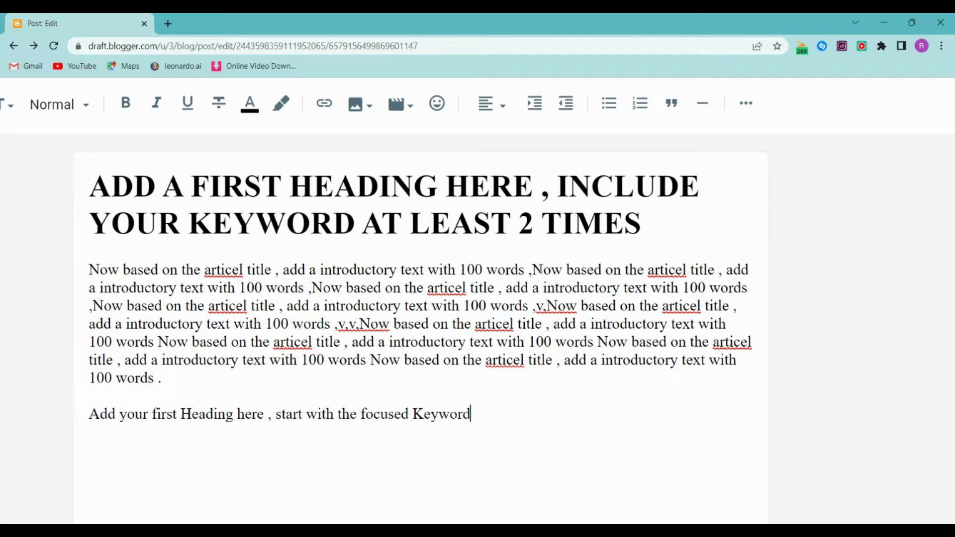
Format the line "Add your first Heading here , start with the focused Keyword" as a Heading
{"action": "key", "text": "ctrl+0"}
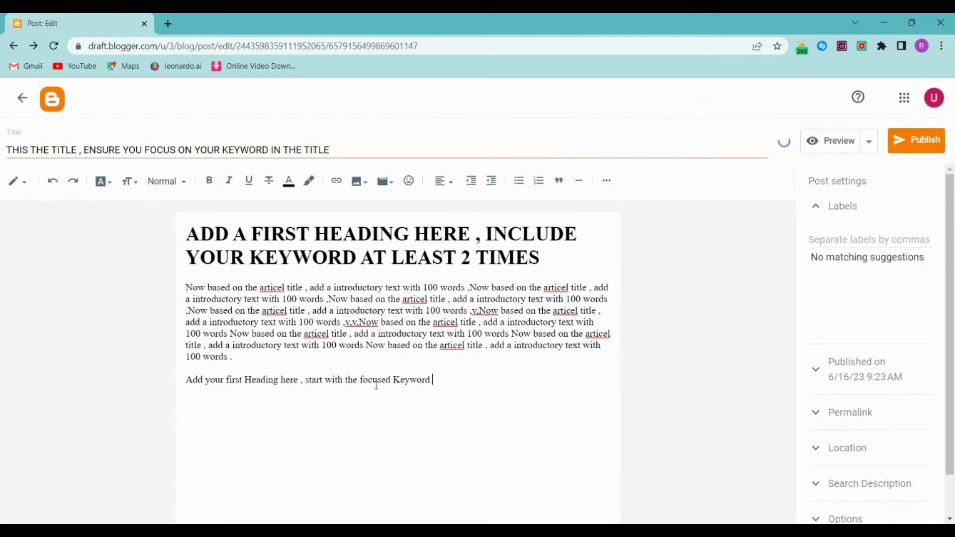
{"action": "triple_click", "coordinate": [357, 379]}
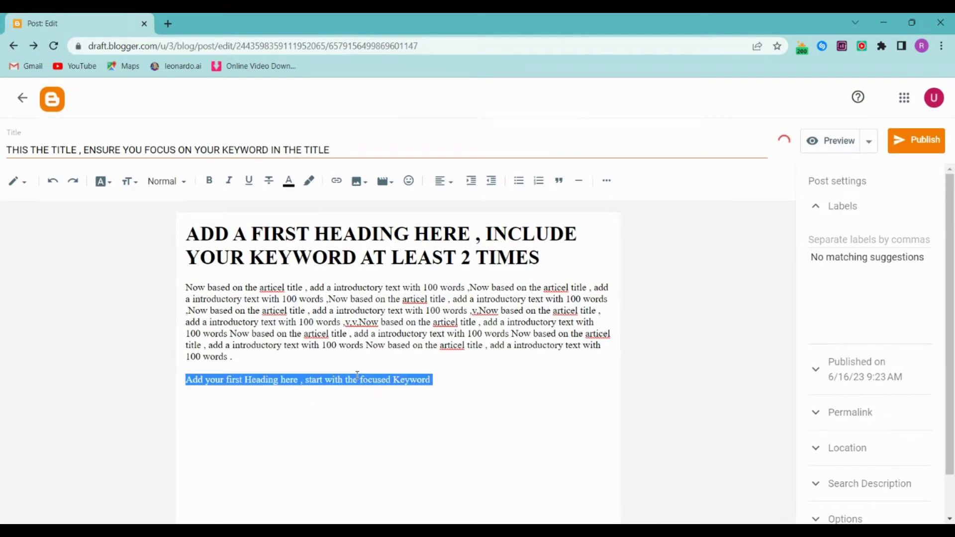
{"action": "left_click", "coordinate": [160, 182]}
{"action": "left_click", "coordinate": [186, 233]}
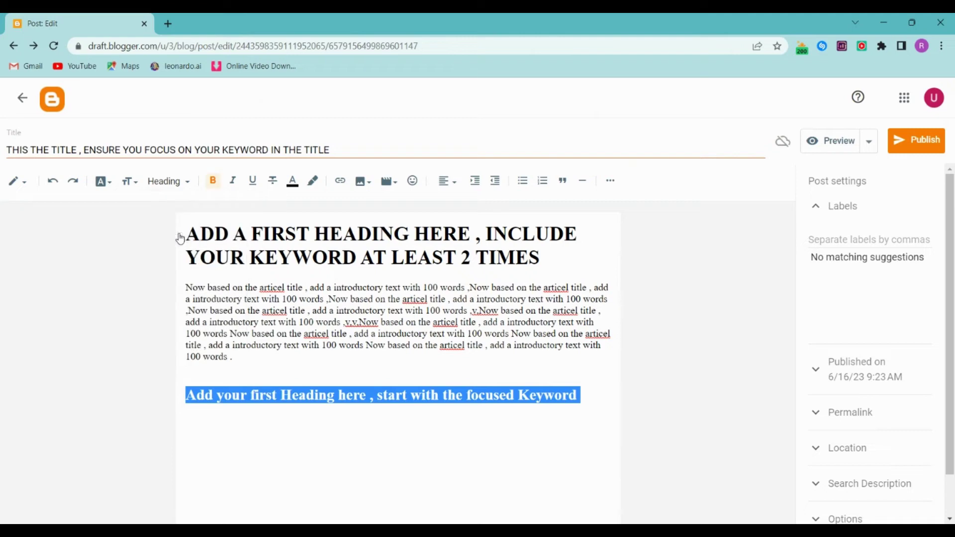
Write "Press enter 2wice and backspace once , to clearformatitng , now add 200 words in 2 paragrpahs here" as normal text below the second heading line
{"action": "left_click", "coordinate": [584, 395]}
{"action": "key", "text": "Return"}
{"action": "type", "text": "Press enter"}
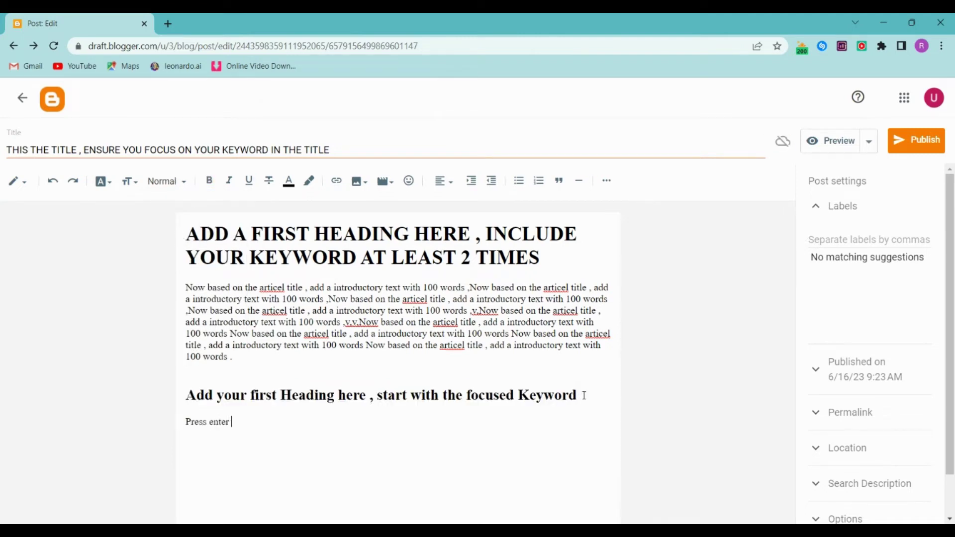
{"action": "type", "text": " 2wice and backspace once ,"}
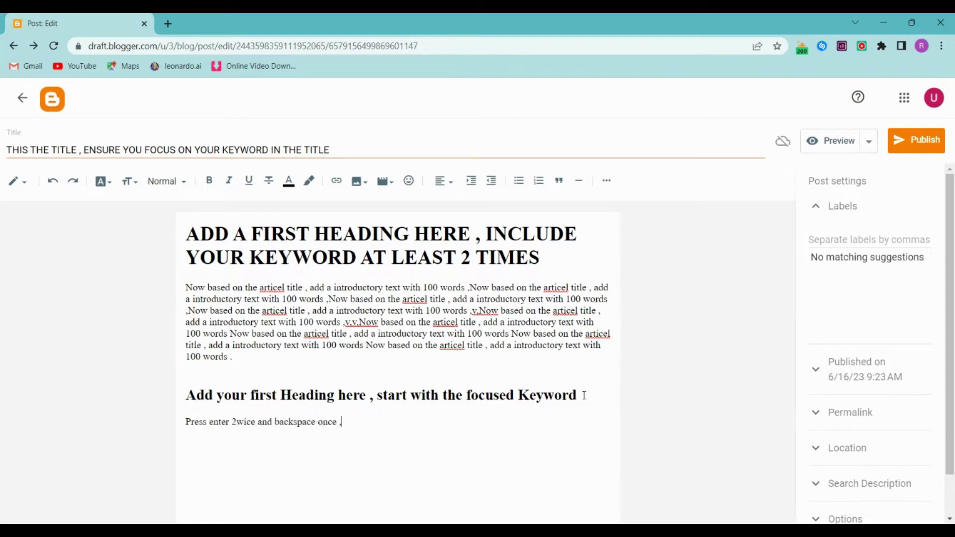
{"action": "type", "text": " to clear"}
{"action": "scroll", "coordinate": [584, 396], "scroll_direction": "up", "scroll_amount": 5}
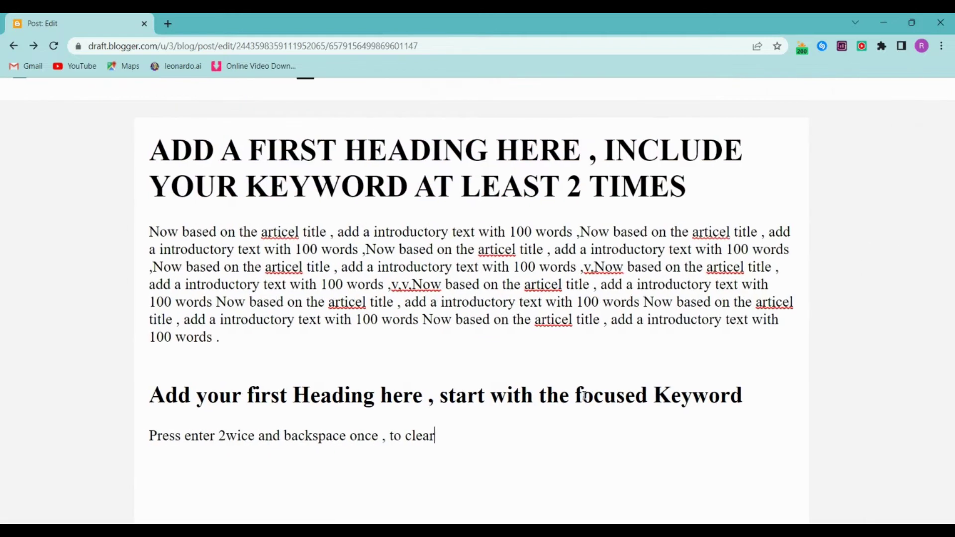
{"action": "type", "text": "learformatitng ,"}
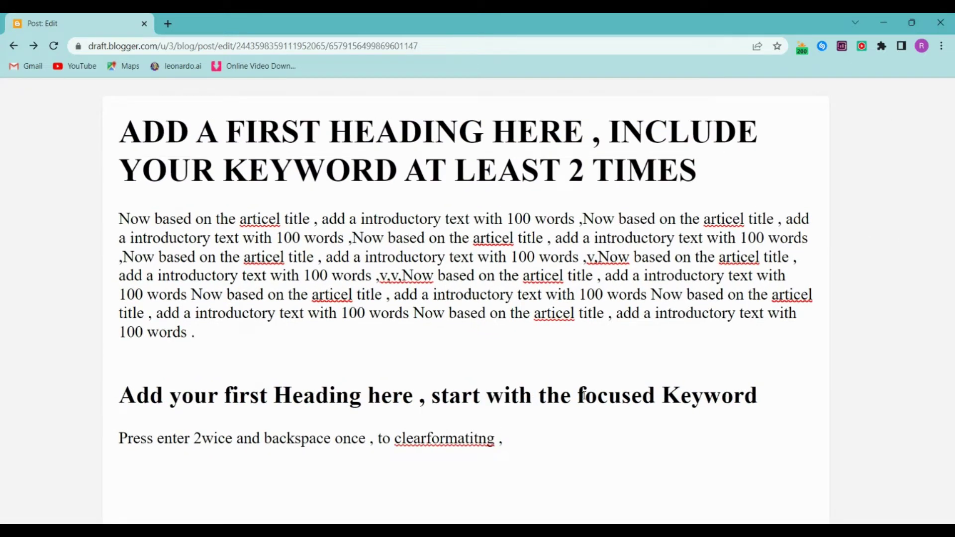
{"action": "type", "text": " now add 200 word"}
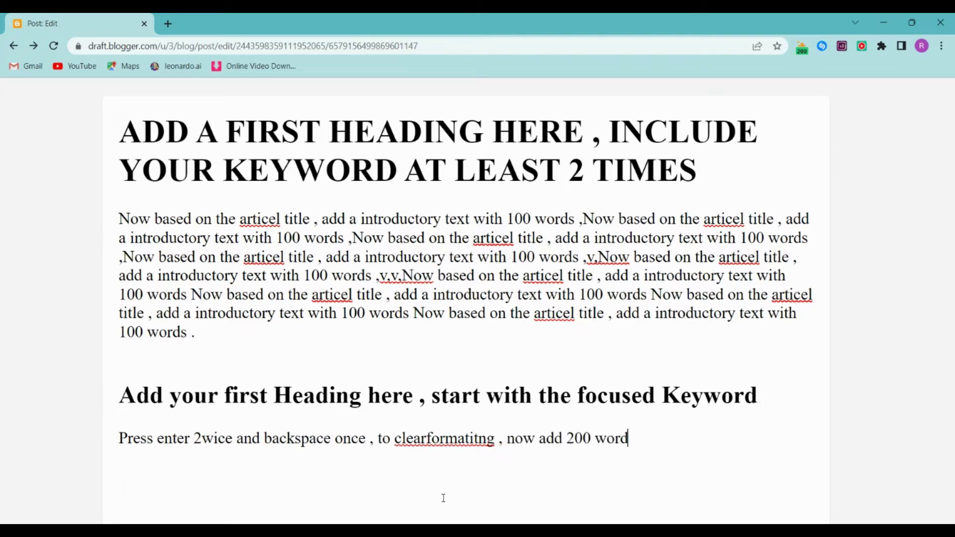
{"action": "type", "text": "s in 2 paragr"}
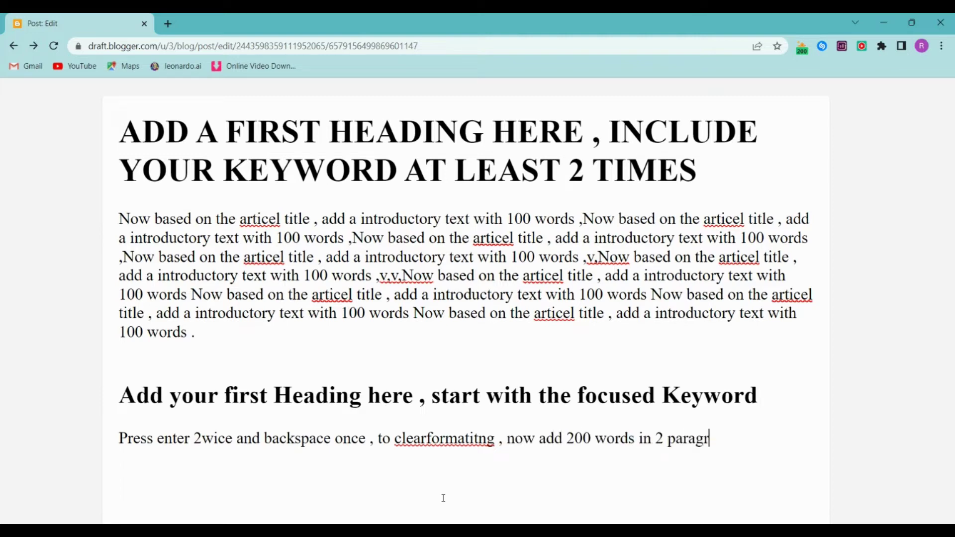
{"action": "type", "text": "pahs here"}
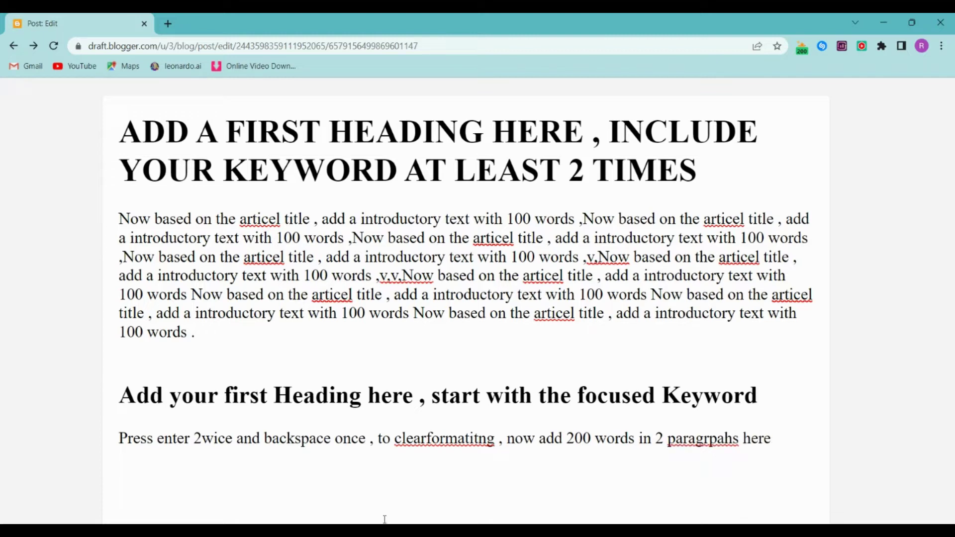
{"action": "scroll", "coordinate": [339, 372], "scroll_direction": "down", "scroll_amount": 2}
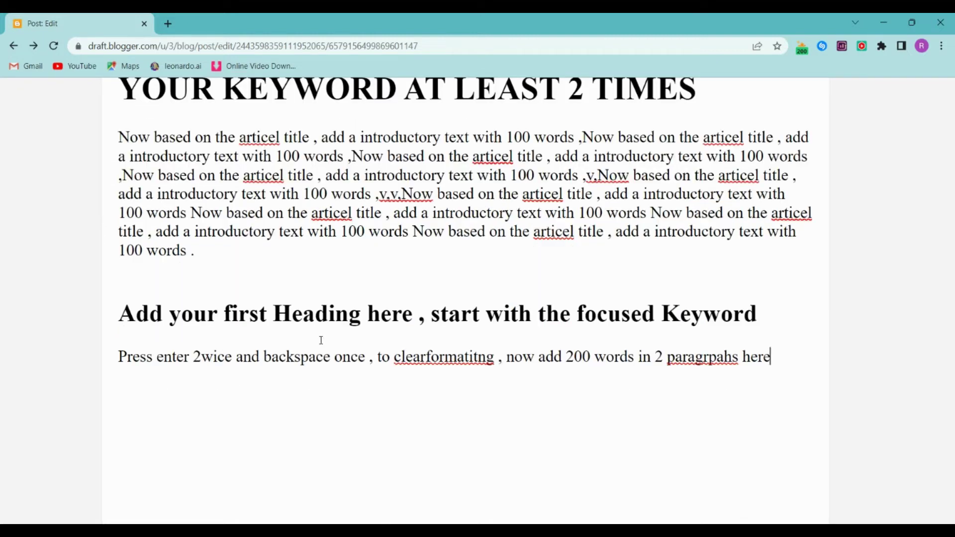
End the "Press enter 2wice" sentence with a full stop and extend the paragraph with seven pasted copies of it
{"action": "triple_click", "coordinate": [308, 367]}
{"action": "left_click", "coordinate": [745, 357]}
{"action": "left_click", "coordinate": [769, 357]}
{"action": "type", "text": "."}
{"action": "key", "text": "ctrl+v"}
{"action": "key", "text": "ctrl+v"}
{"action": "key", "text": "ctrl+v"}
{"action": "key", "text": "ctrl+v"}
{"action": "key", "text": "ctrl+v"}
{"action": "key", "text": "ctrl+v"}
{"action": "key", "text": "ctrl+v"}
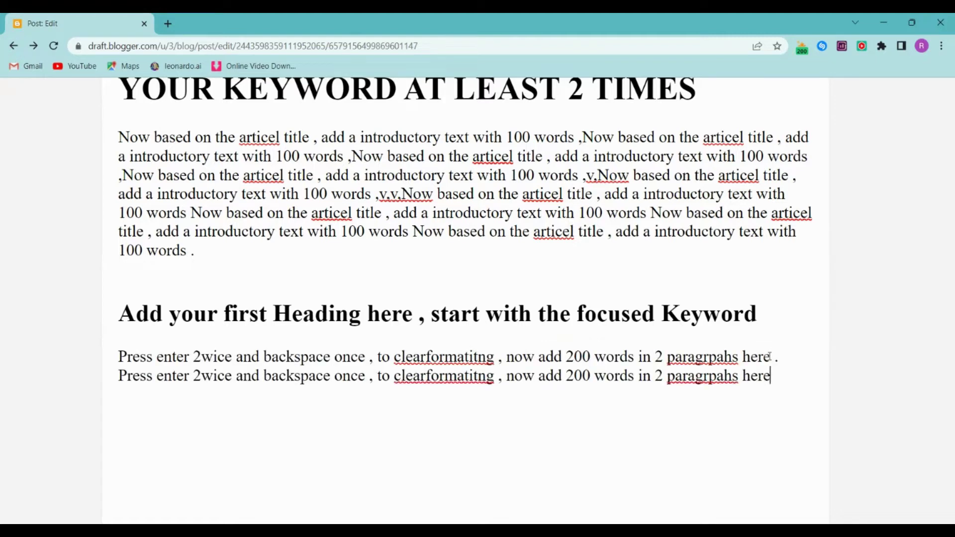
Add a separate second paragraph made of seven pasted copies of the "Press enter 2wice" sentence
{"action": "key", "text": "Return"}
{"action": "key", "text": "Return"}
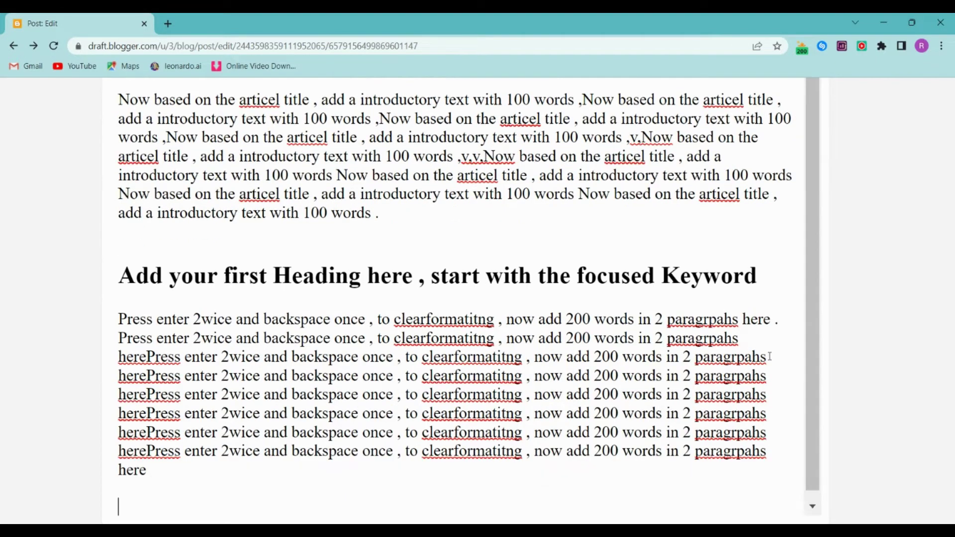
{"action": "key", "text": "ctrl+v"}
{"action": "key", "text": "ctrl+v"}
{"action": "key", "text": "ctrl+v"}
{"action": "key", "text": "ctrl+v"}
{"action": "key", "text": "ctrl+v"}
{"action": "key", "text": "ctrl+v"}
{"action": "key", "text": "ctrl+v"}
Write "add an image here now" on a new line below the second "Press enter 2wice" paragraph
{"action": "key", "text": "Return"}
{"action": "key", "text": "Return"}
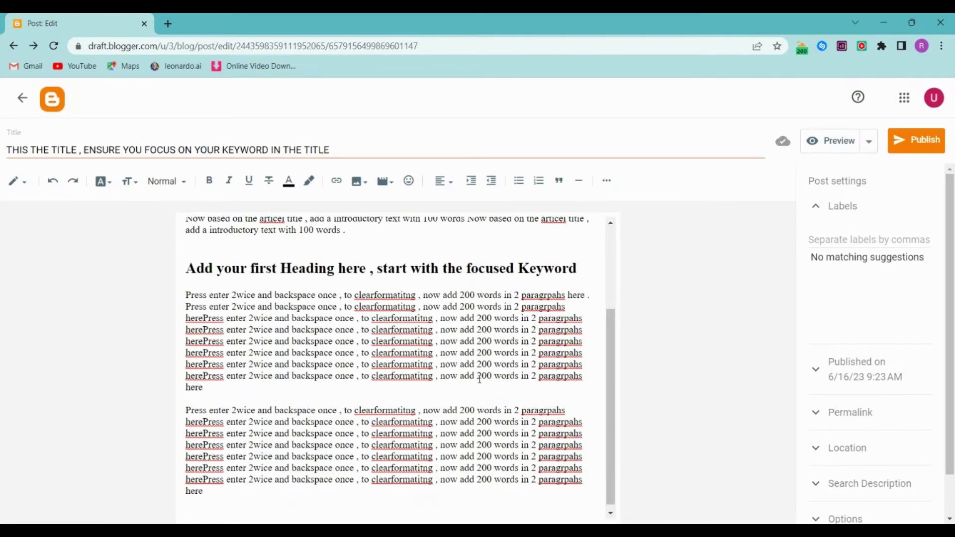
{"action": "type", "text": "add an image here now"}
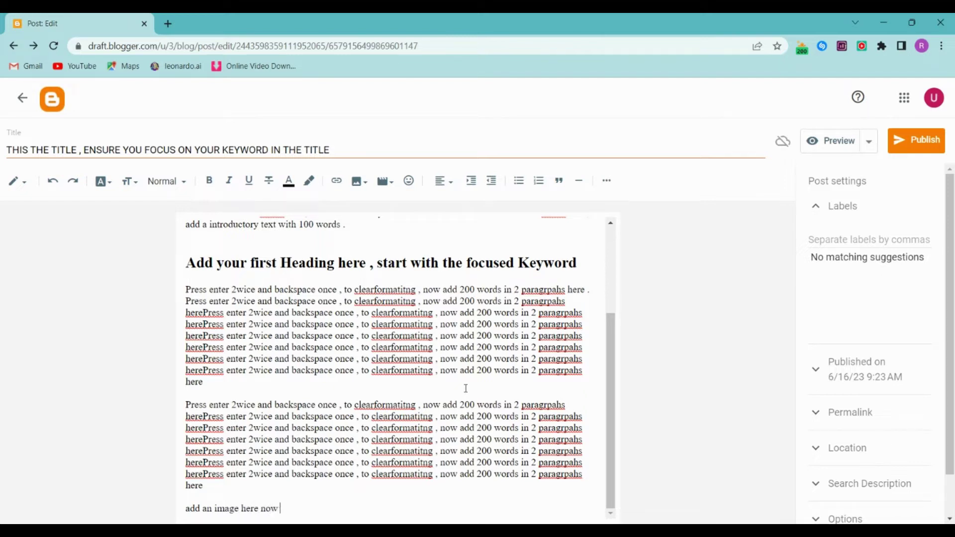
Upload Screenshot_20230616_003822 from the computer and insert it below the line "add an image here now"
{"action": "left_click", "coordinate": [365, 182]}
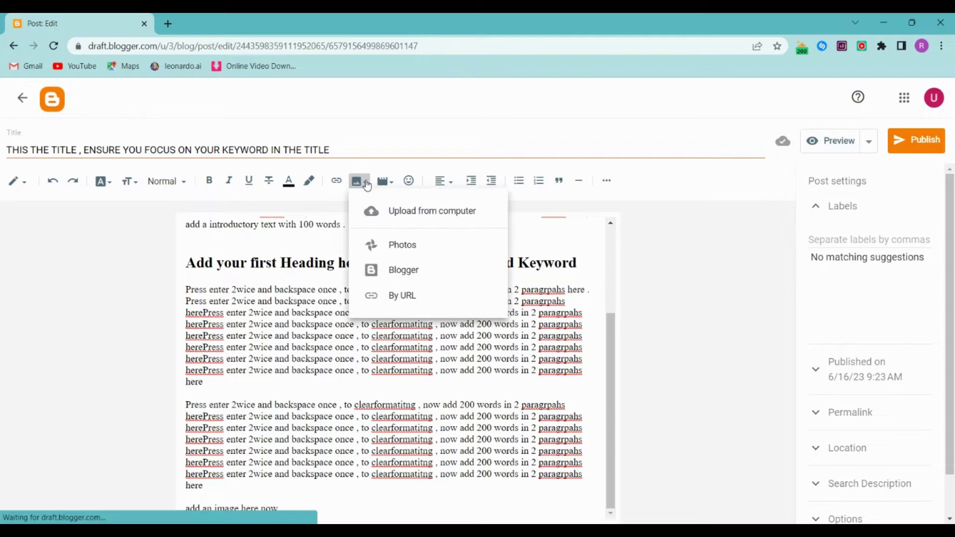
{"action": "left_click", "coordinate": [396, 213]}
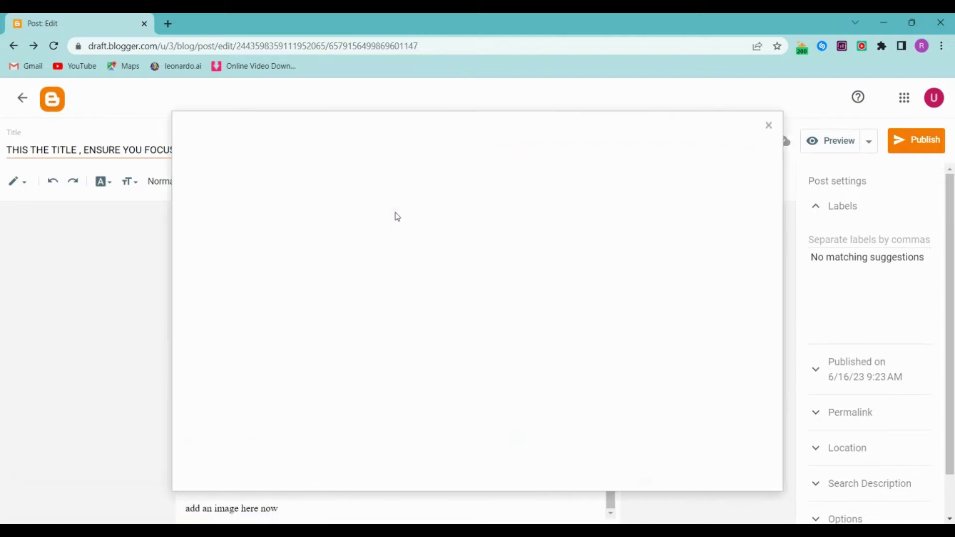
{"action": "left_click", "coordinate": [228, 195]}
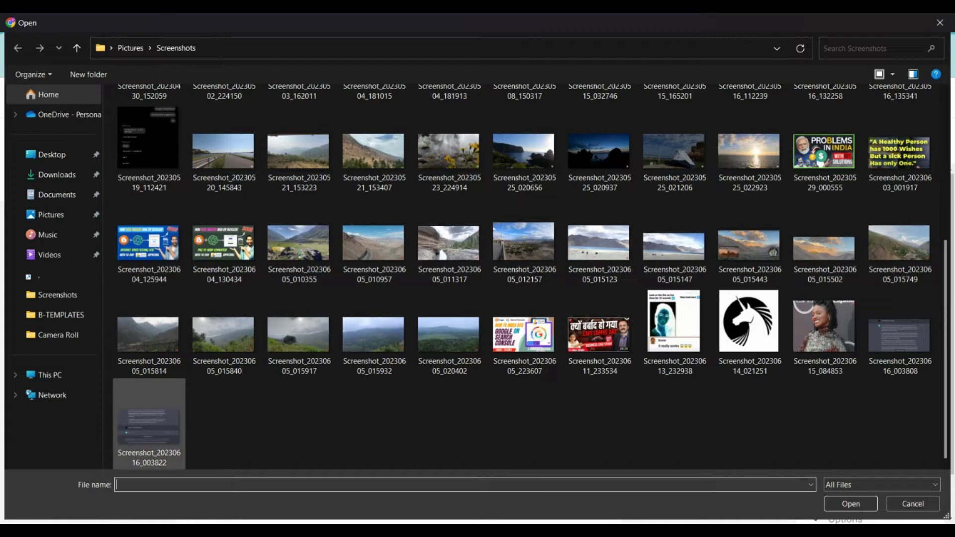
{"action": "left_click", "coordinate": [149, 423]}
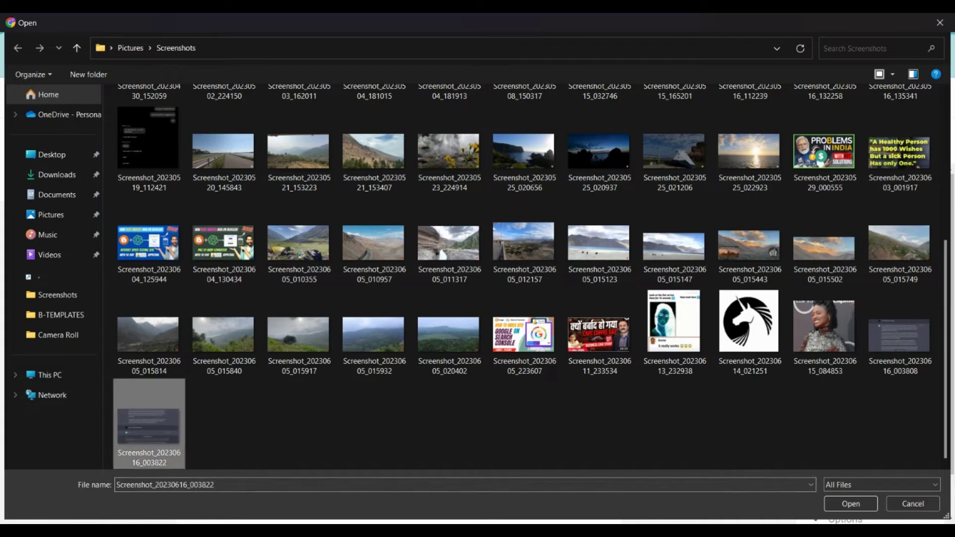
{"action": "left_click", "coordinate": [850, 504]}
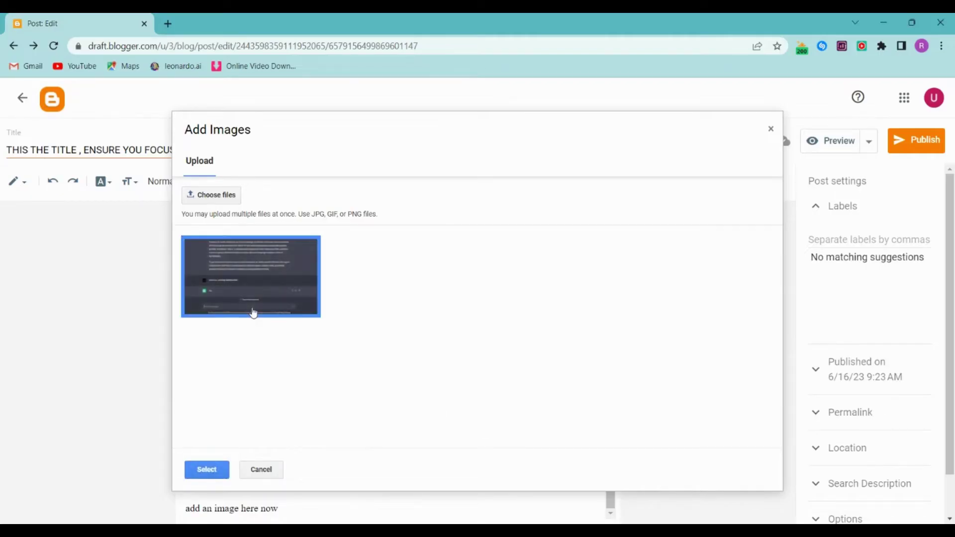
{"action": "left_click", "coordinate": [224, 470]}
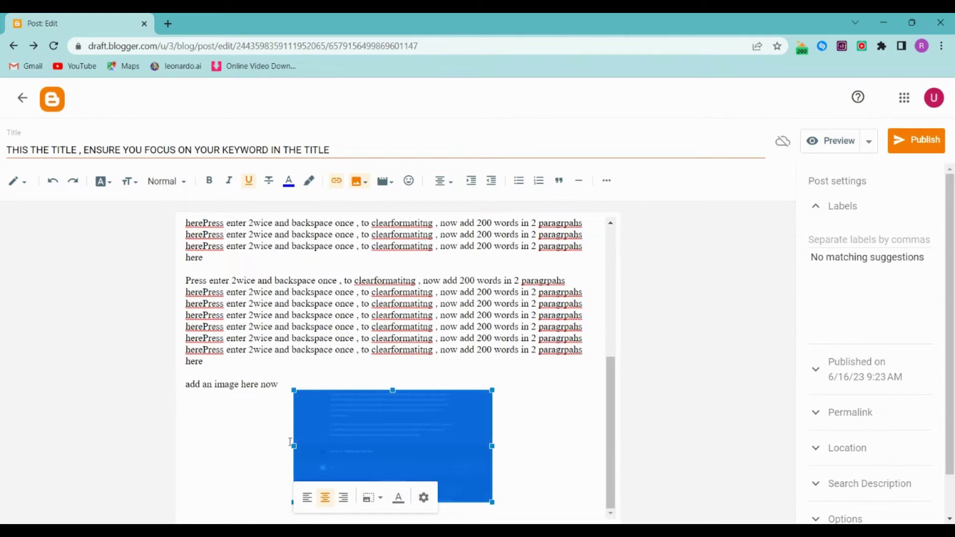
Copy the line "add an image here now" and delete it from above the image
{"action": "triple_click", "coordinate": [248, 384]}
{"action": "key", "text": "ctrl+c"}
{"action": "key", "text": "BackSpace"}
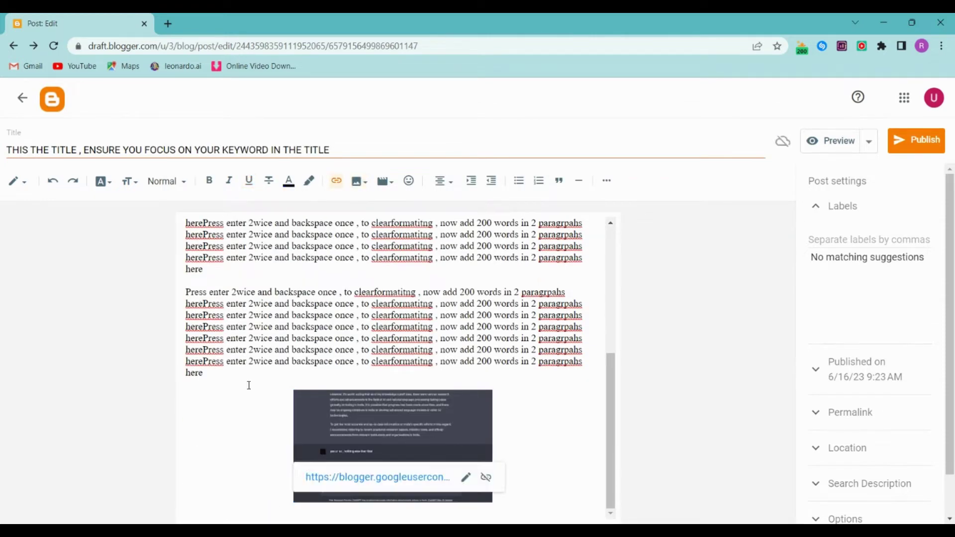
Set the image's alt text and title text to "add an image here now" and its size to Large
{"action": "left_click", "coordinate": [377, 426]}
{"action": "left_click", "coordinate": [423, 374]}
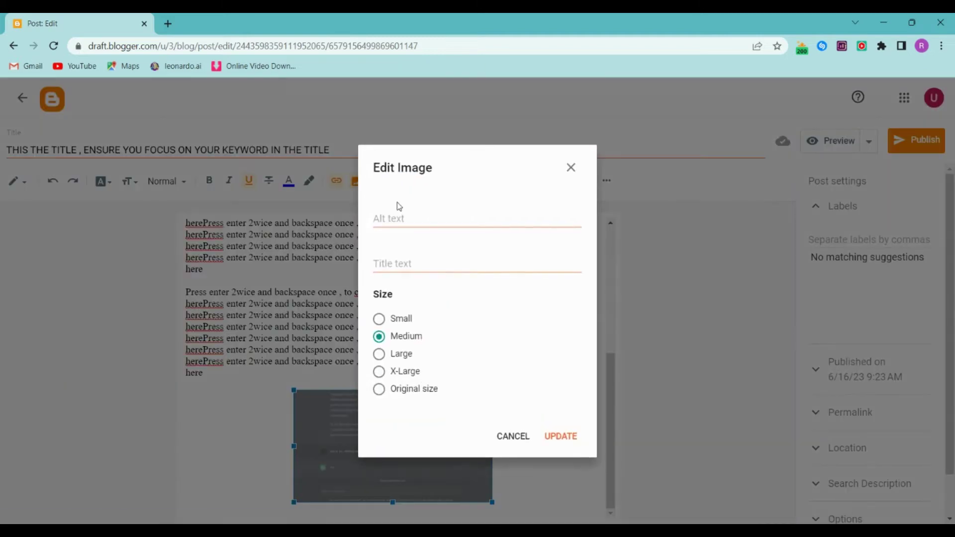
{"action": "left_click", "coordinate": [398, 218]}
{"action": "type", "text": "add the"}
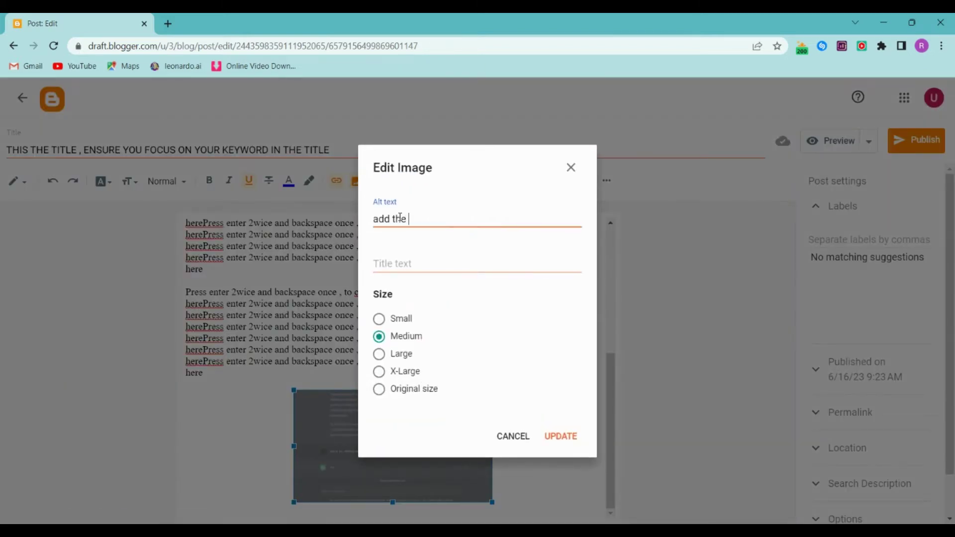
{"action": "type", "text": " what"}
{"action": "type", "text": "your keyword"}
{"action": "key", "text": "ctrl+a"}
{"action": "type", "text": "add an image here now"}
{"action": "left_click", "coordinate": [404, 264]}
{"action": "key", "text": "ctrl+v"}
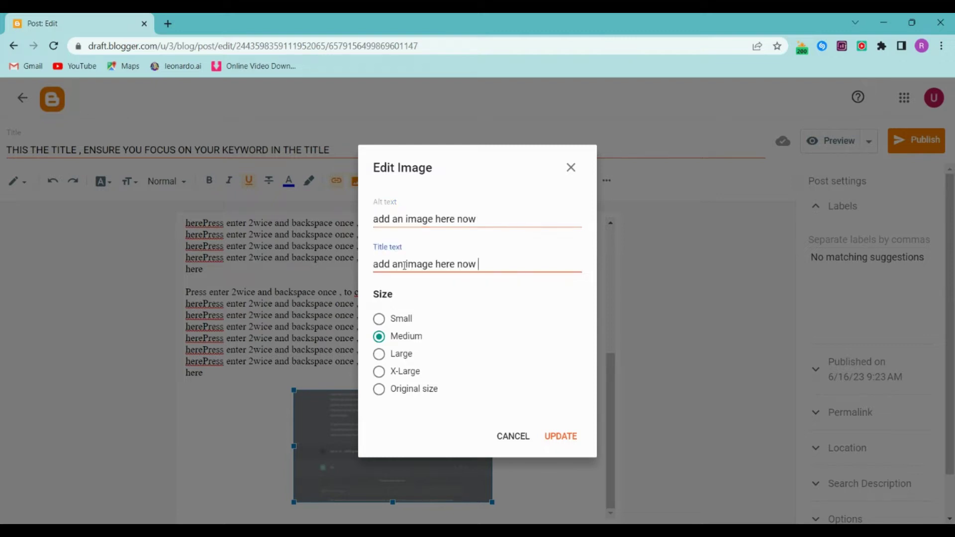
{"action": "left_click", "coordinate": [379, 355]}
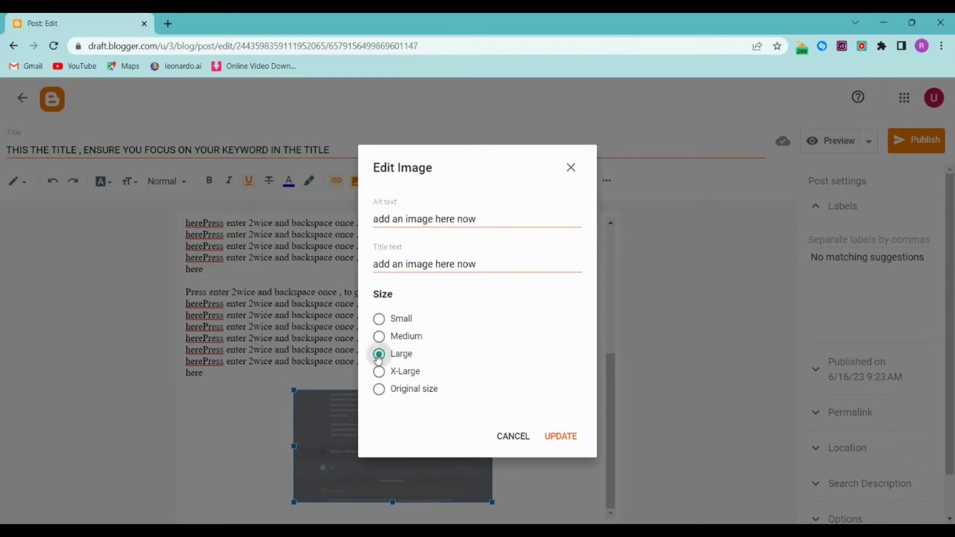
{"action": "left_click", "coordinate": [557, 436]}
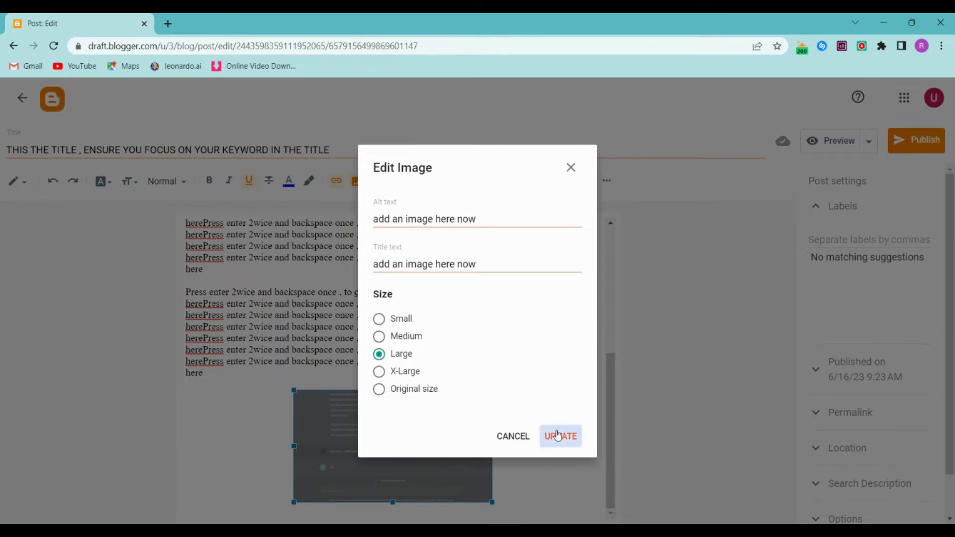
Insert a jump break below the image and write "add your second heading here" under it
{"action": "left_click", "coordinate": [544, 431]}
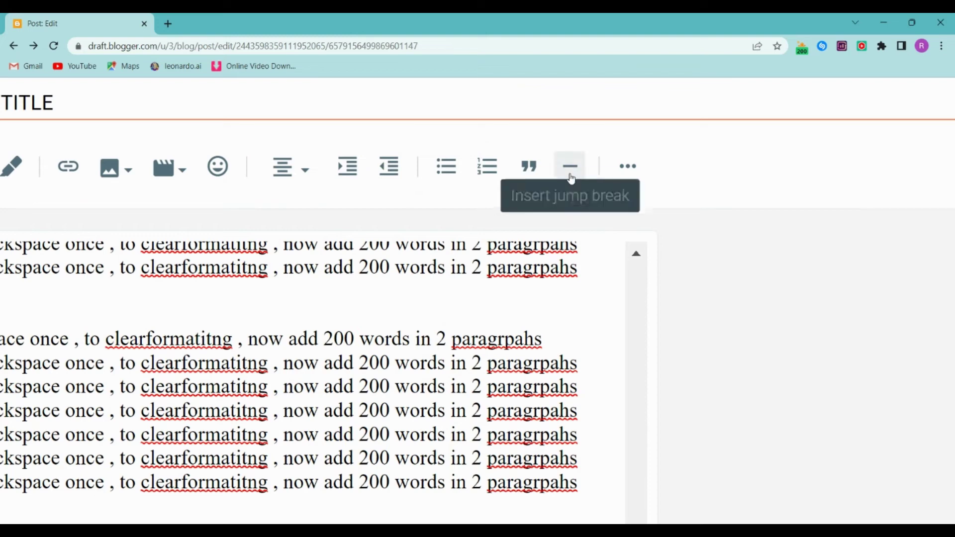
{"action": "left_click", "coordinate": [571, 178]}
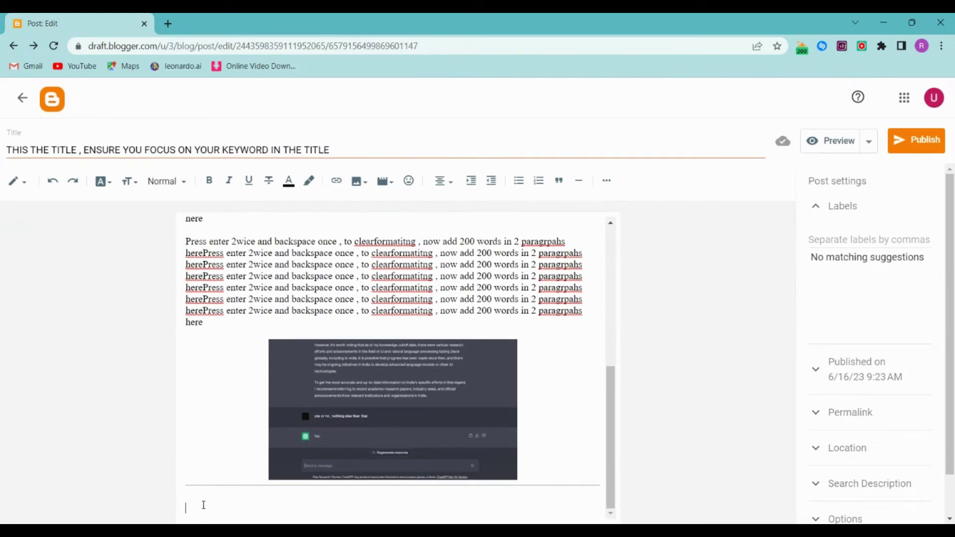
{"action": "type", "text": "add your second heading here"}
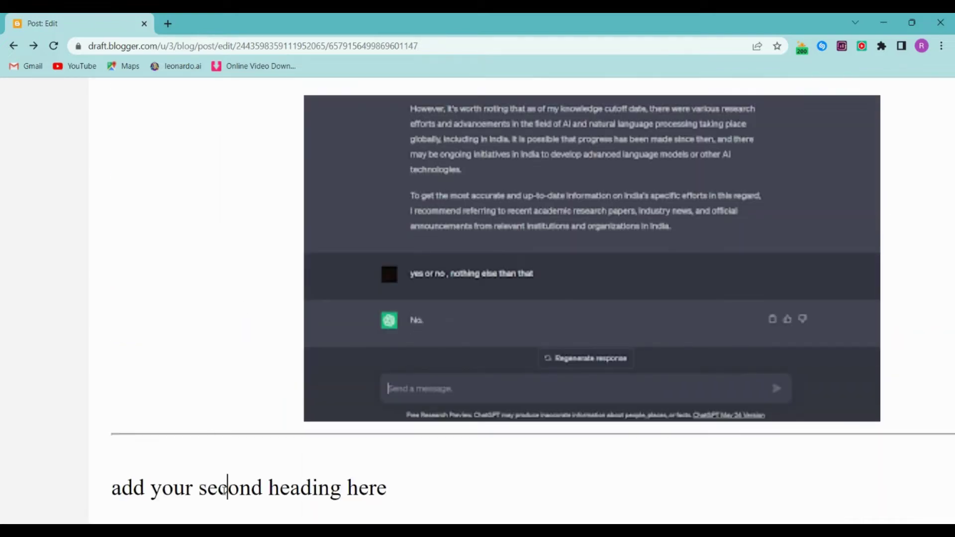
Format the line "add your second heading here" as a Heading
{"action": "triple_click", "coordinate": [227, 487]}
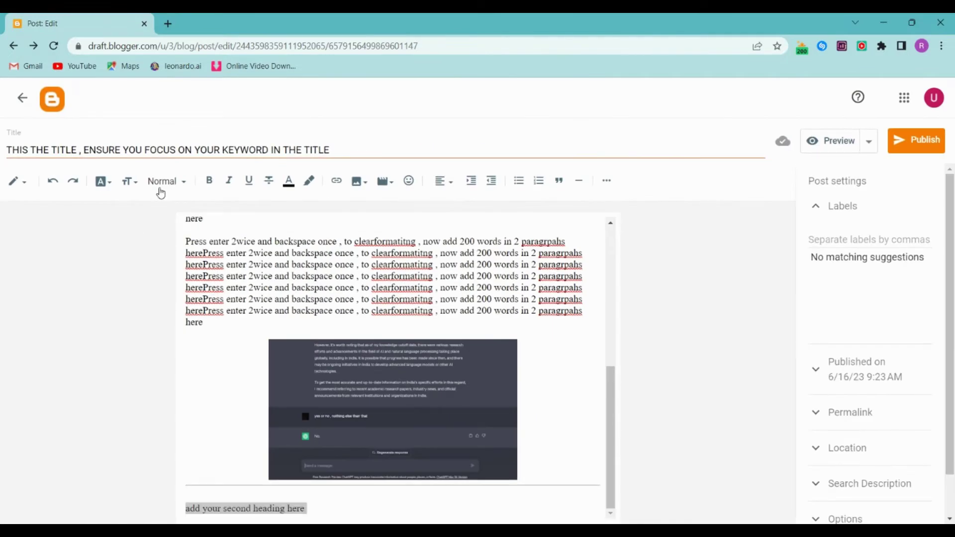
{"action": "left_click", "coordinate": [166, 181]}
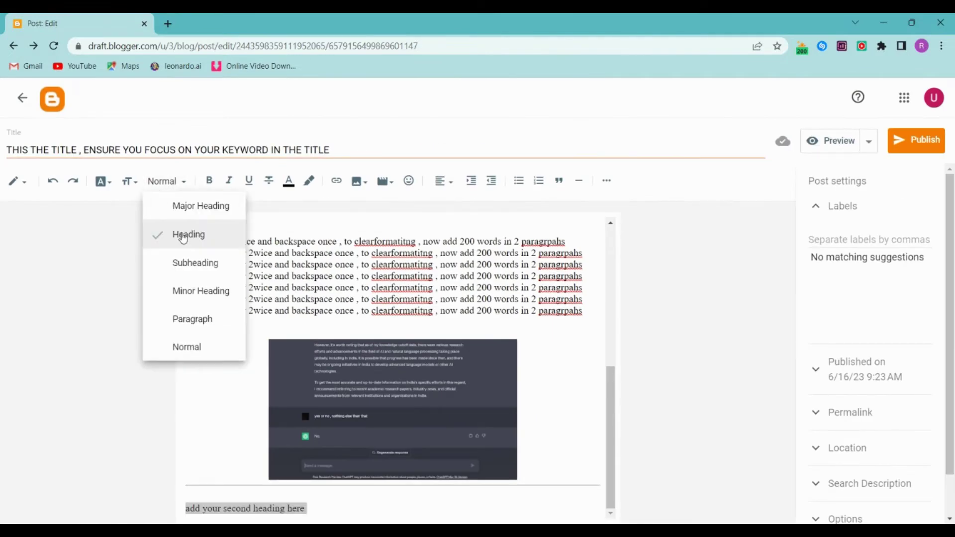
{"action": "left_click", "coordinate": [187, 234]}
Write "add your second paragraph text here , make it shorter than the last one" as normal text below the new heading
{"action": "left_click", "coordinate": [394, 499]}
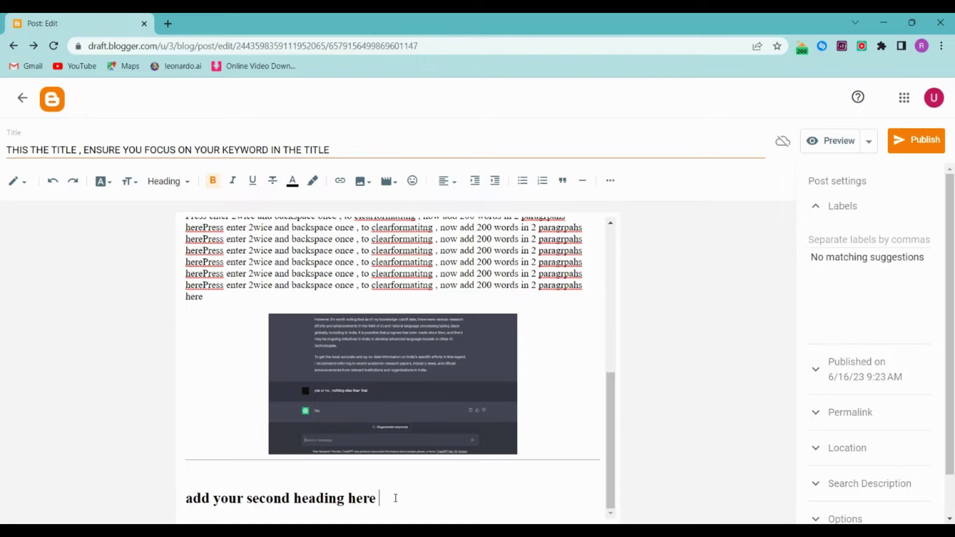
{"action": "key", "text": "Return"}
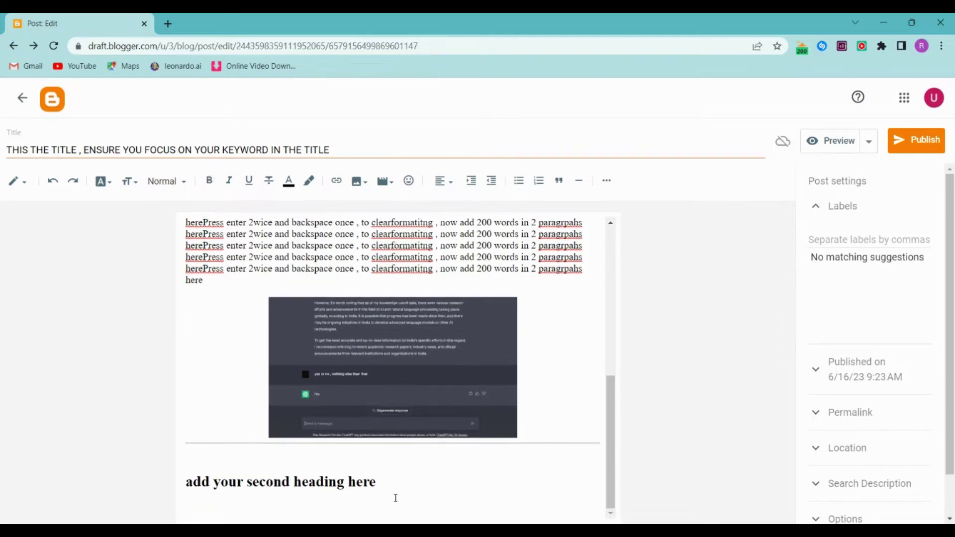
{"action": "type", "text": "add your second paragraph"}
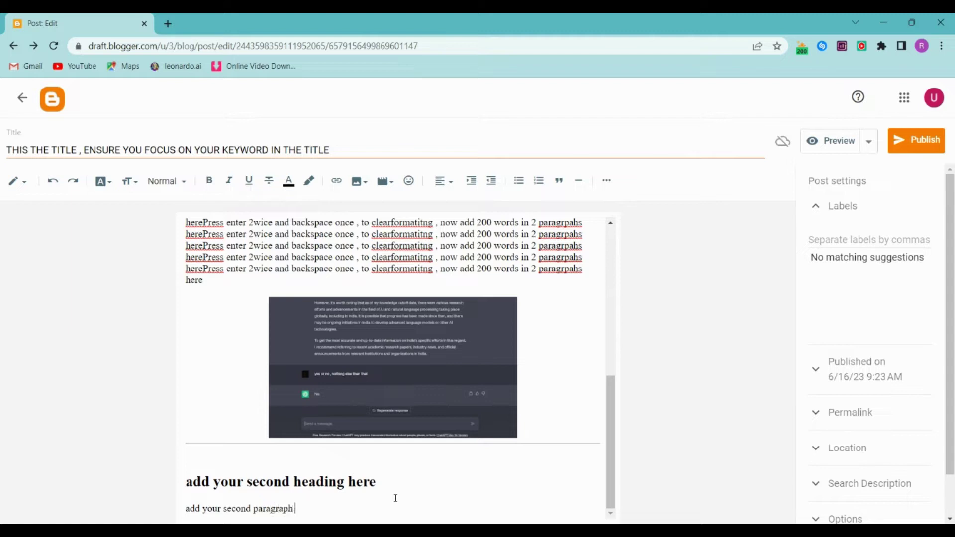
{"action": "type", "text": " text here , make it shorter"}
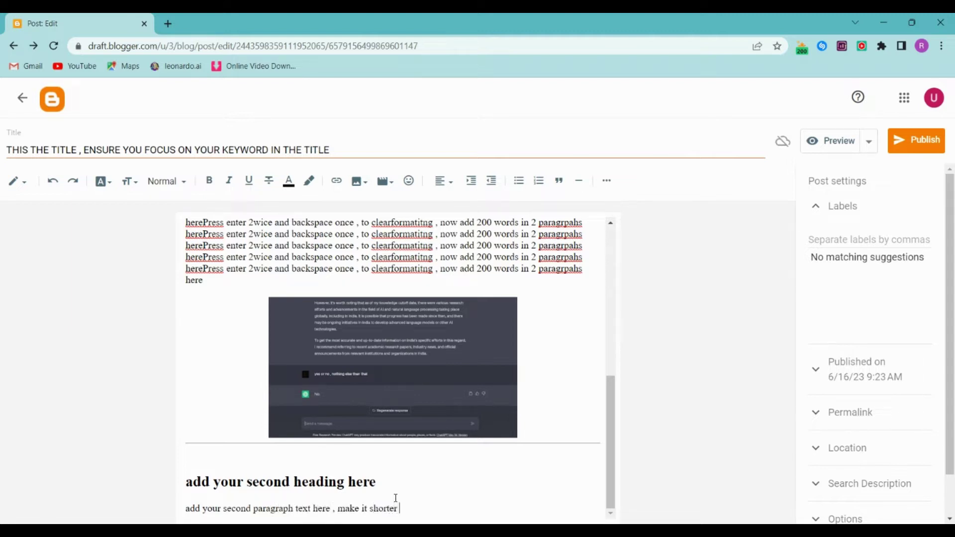
{"action": "type", "text": " than the last one"}
Extend the paragraph under "add your second heading here" with five pasted copies of its sentence, separated by commas
{"action": "key", "text": "ctrl+plus"}
{"action": "key", "text": "ctrl+plus"}
{"action": "key", "text": "ctrl+plus"}
{"action": "key", "text": "ctrl+plus"}
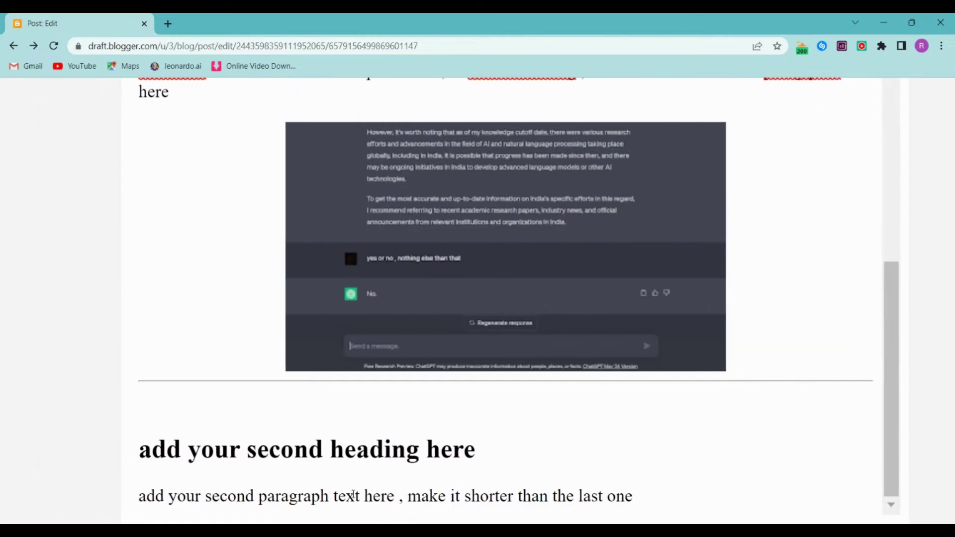
{"action": "triple_click", "coordinate": [353, 495]}
{"action": "key", "text": "ctrl+c"}
{"action": "left_click", "coordinate": [714, 485]}
{"action": "key", "text": "ctrl+v"}
{"action": "key", "text": "ctrl+v"}
{"action": "key", "text": "ctrl+v"}
{"action": "key", "text": "ctrl+v"}
{"action": "key", "text": "ctrl+v"}
{"action": "key", "text": "ctrl+v"}
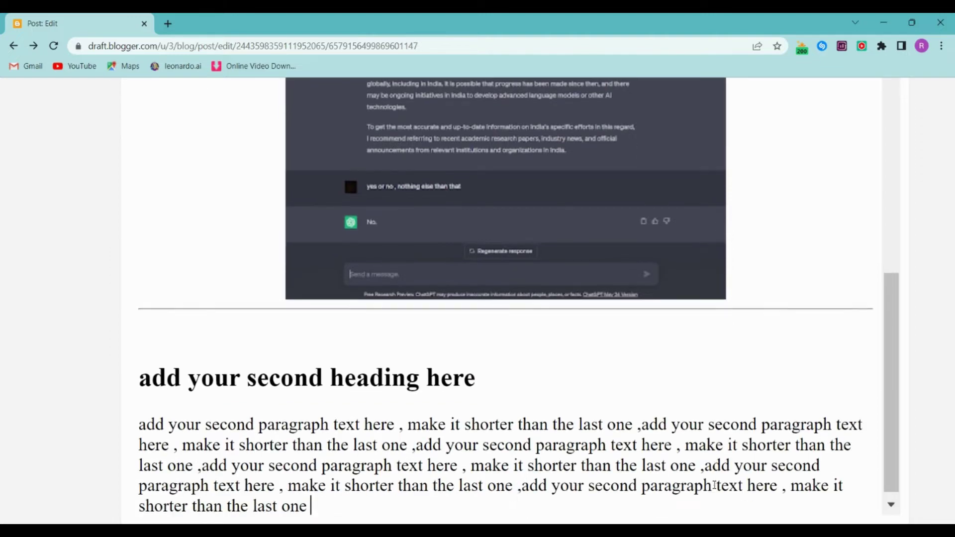
Add another paragraph of pasted copies of "add your second paragraph text here , make it shorter than the last one", with "add an image" below it
{"action": "key", "text": "Return"}
{"action": "key", "text": "Return"}
{"action": "key", "text": "ctrl+v"}
{"action": "key", "text": "ctrl+v"}
{"action": "key", "text": "ctrl+v"}
{"action": "key", "text": "ctrl+v"}
{"action": "key", "text": "ctrl+v"}
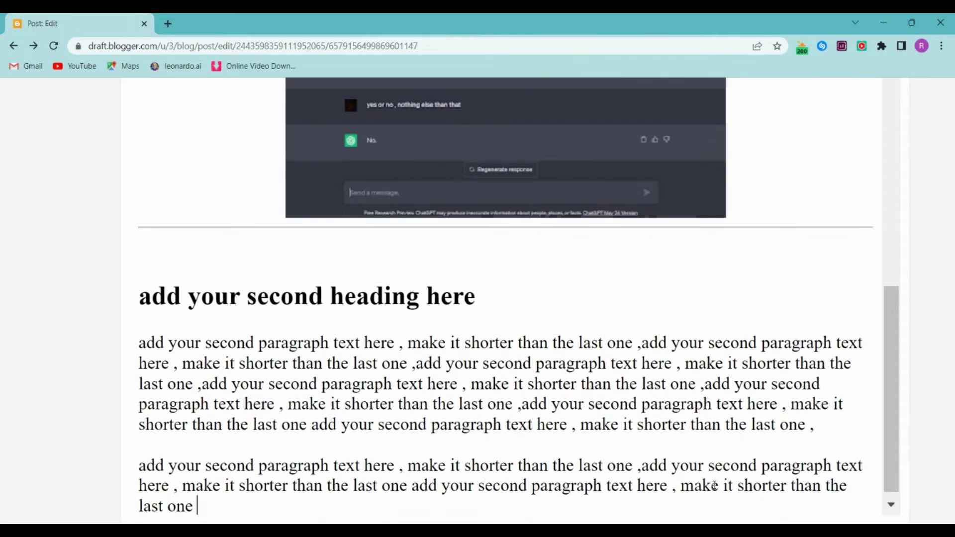
{"action": "type", "text": "v"}
{"action": "key", "text": "ctrl+v"}
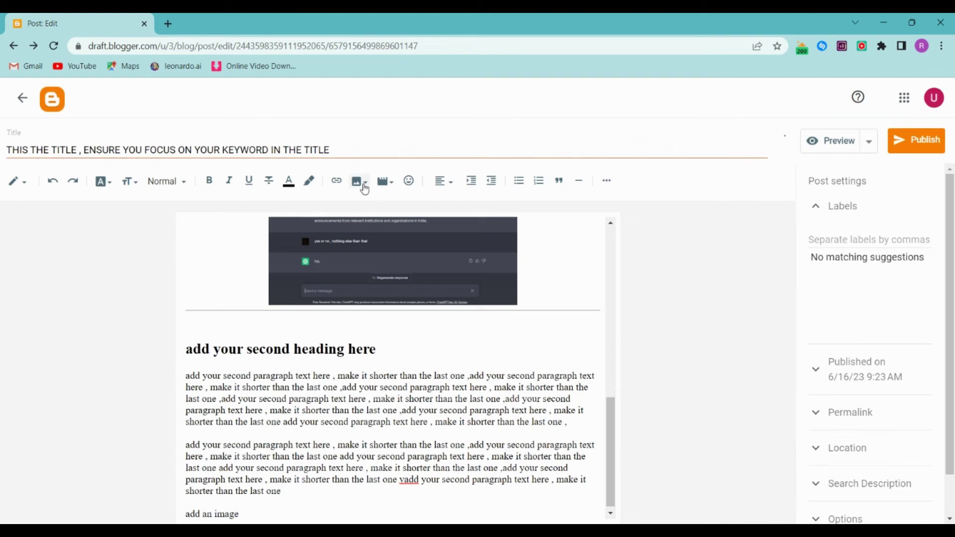
Insert the dark chat screenshot from the blog's stored images below the second section's text and remove the "add an image" line
{"action": "left_click", "coordinate": [365, 189]}
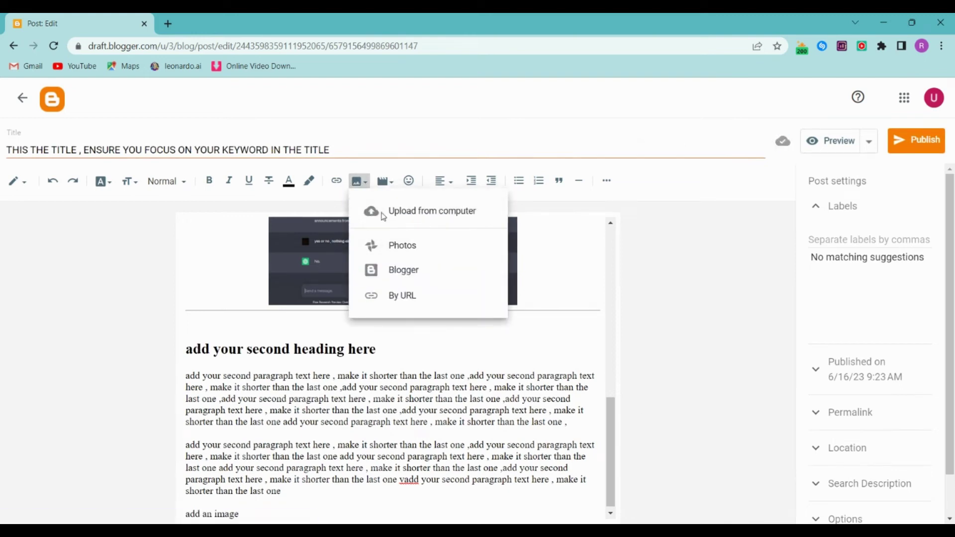
{"action": "left_click", "coordinate": [393, 274]}
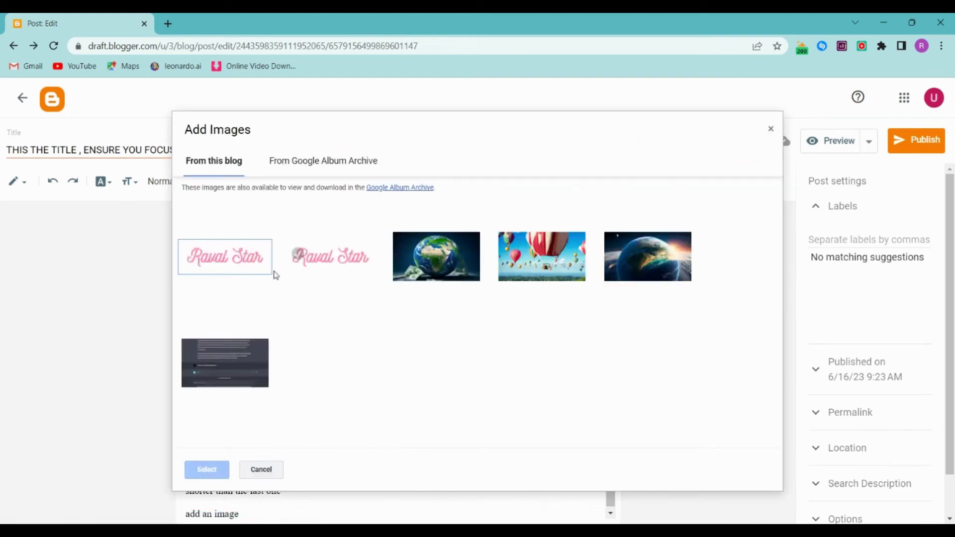
{"action": "left_click", "coordinate": [228, 359]}
{"action": "left_click", "coordinate": [206, 468]}
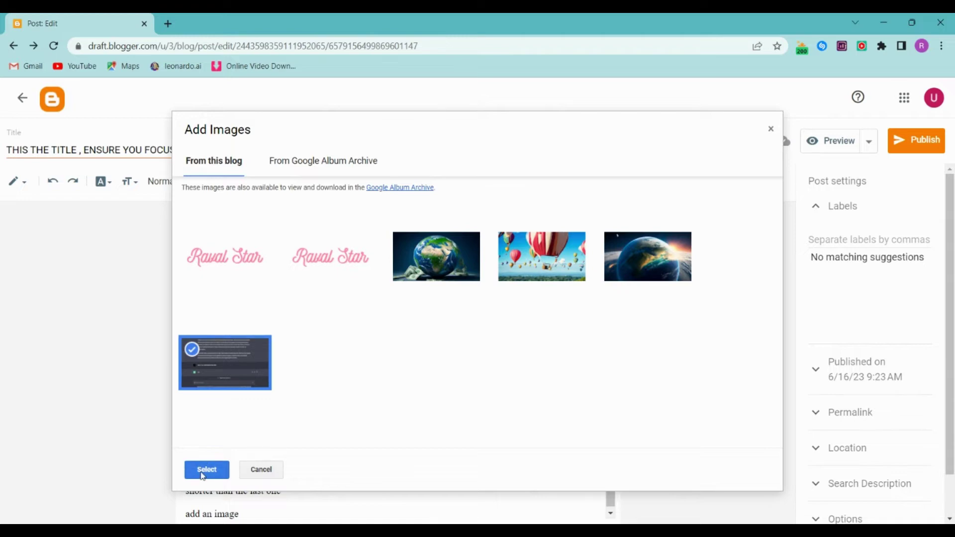
{"action": "left_click", "coordinate": [240, 383]}
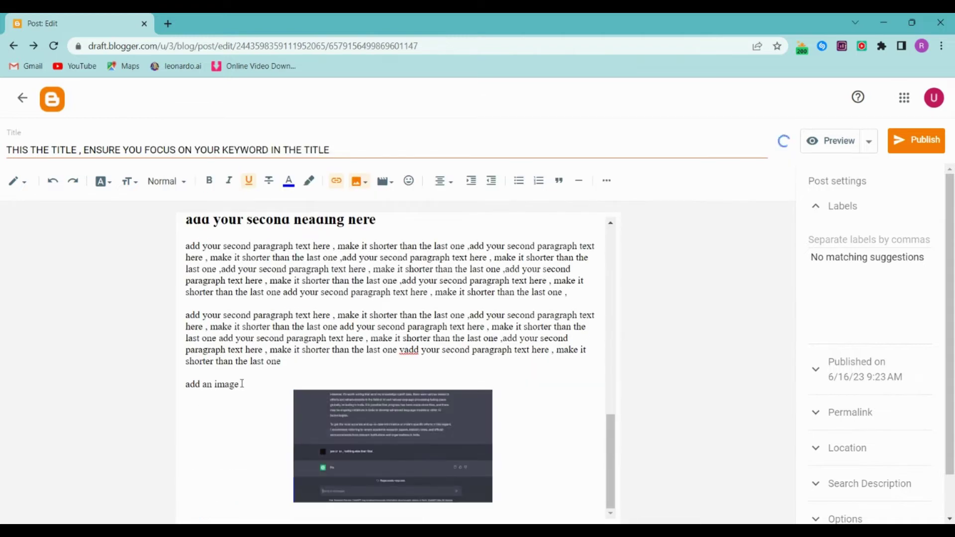
{"action": "left_click_drag", "start_coordinate": [242, 384], "coordinate": [194, 384]}
{"action": "key", "text": "BackSpace"}
Set the new image's alt text to "you can use ctrl X to select copy and delete the text"
{"action": "left_click", "coordinate": [477, 445]}
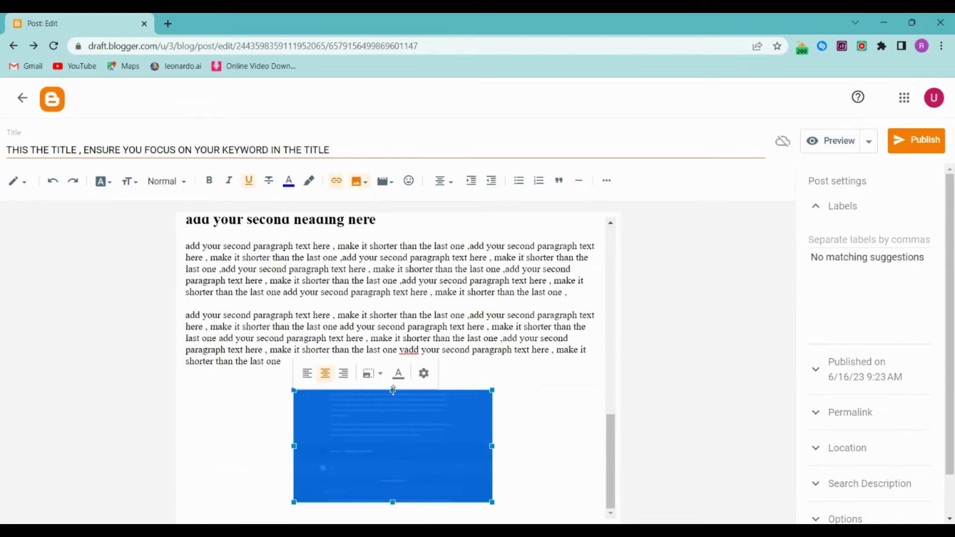
{"action": "left_click", "coordinate": [424, 374]}
{"action": "type", "text": "you"}
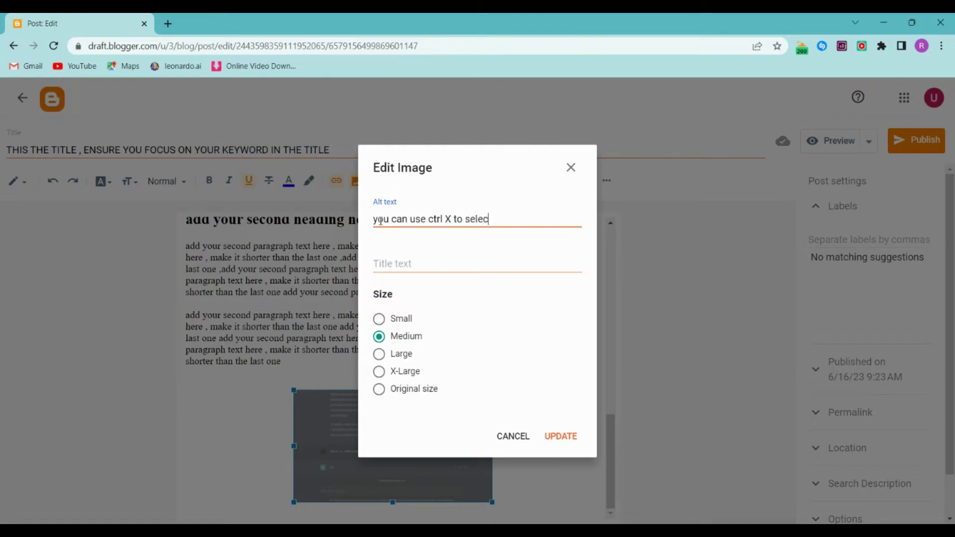
{"action": "type", "text": "can use ctrl X to select copy and delete"}
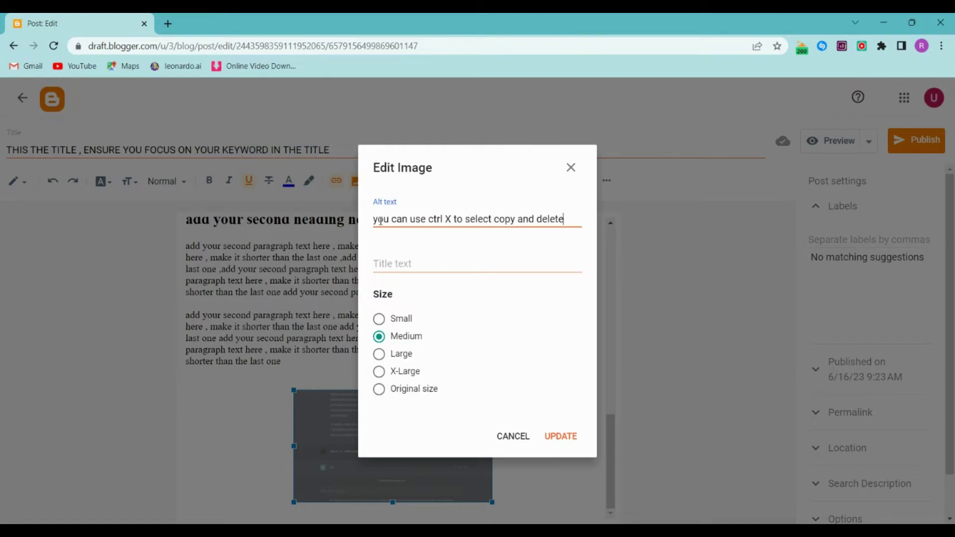
{"action": "type", "text": " the text"}
{"action": "key", "text": "ctrl+a"}
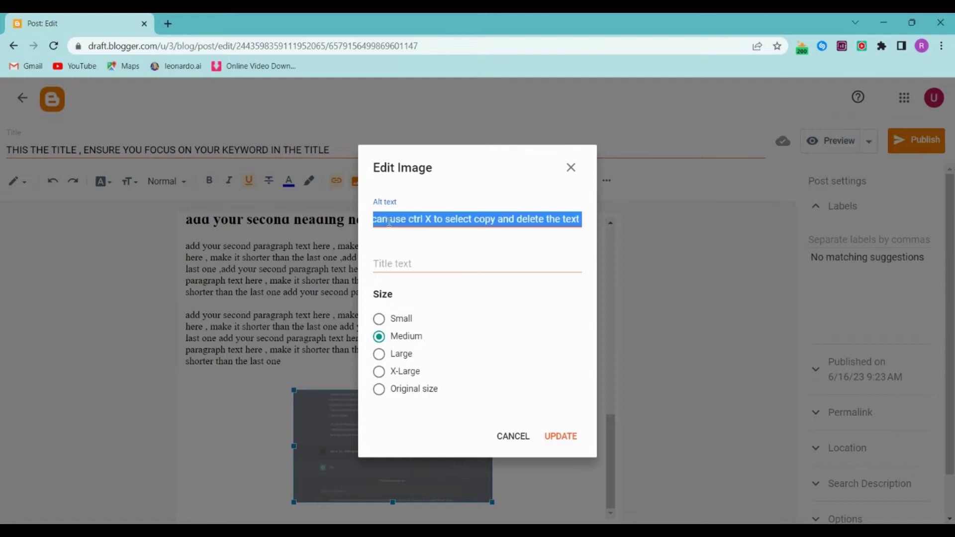
{"action": "type", "text": "add an image"}
{"action": "left_click", "coordinate": [395, 258]}
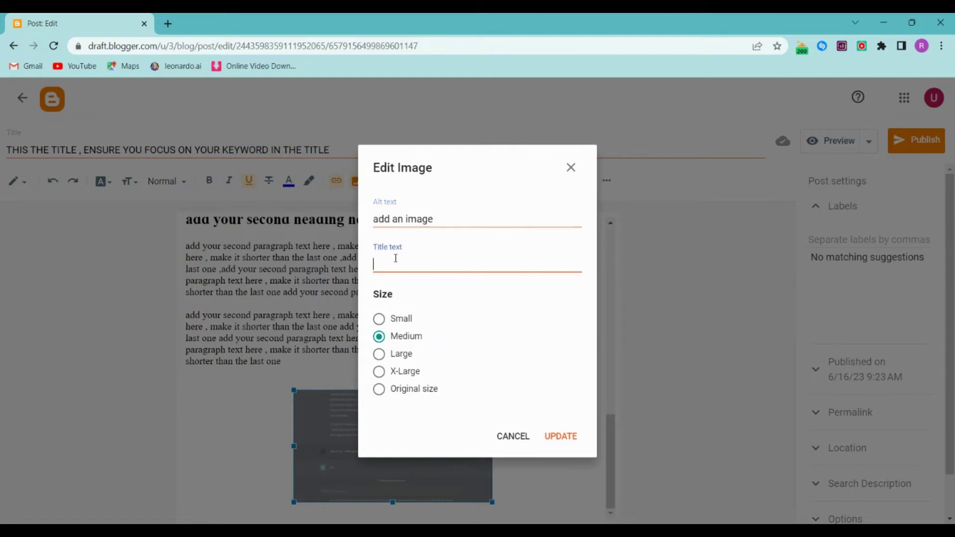
{"action": "key", "text": "ctrl+z"}
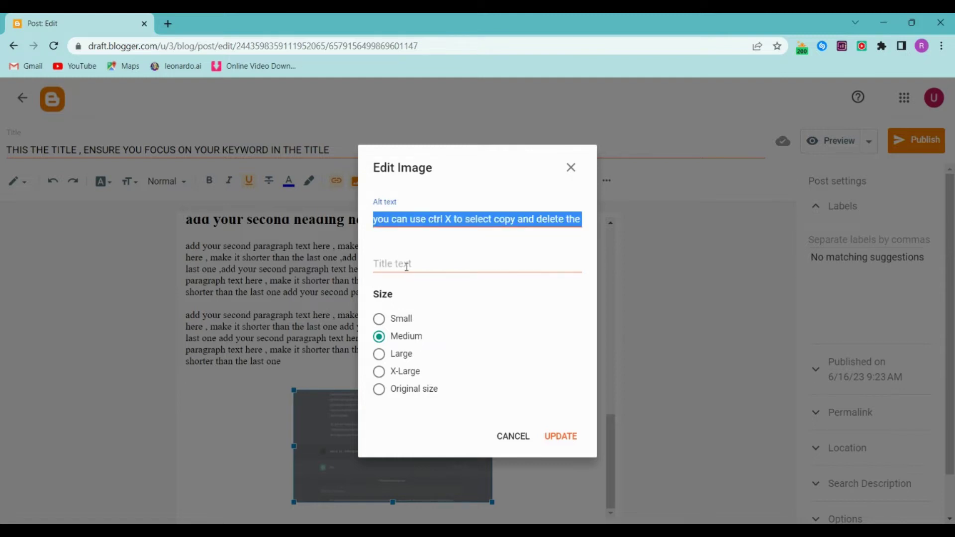
Set the image's title text to "you can use ctrl X to select copy and delete the text" and its size to Large
{"action": "left_click", "coordinate": [407, 267]}
{"action": "type", "text": "you can use ctrl X to select copy and delete the text"}
{"action": "left_click", "coordinate": [379, 354]}
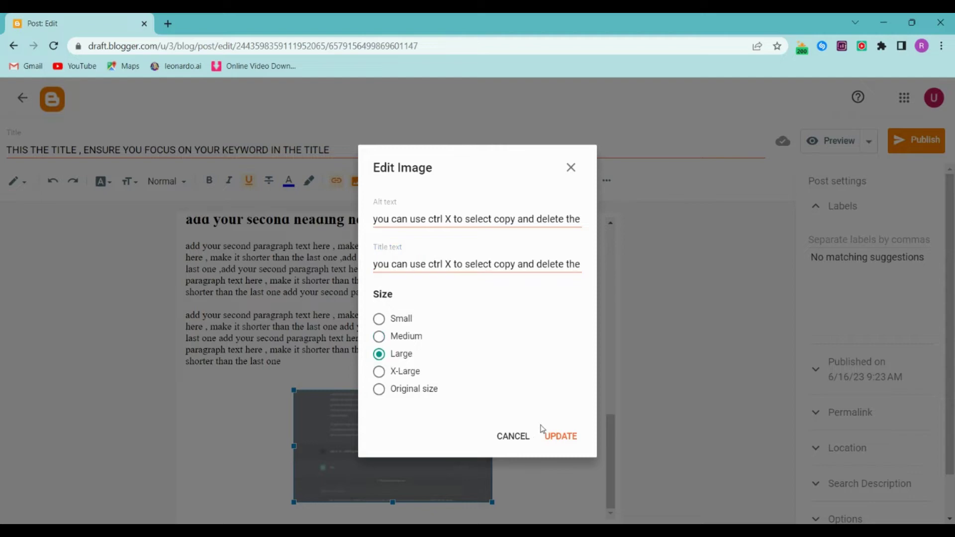
{"action": "left_click", "coordinate": [552, 436]}
{"action": "left_click", "coordinate": [539, 438]}
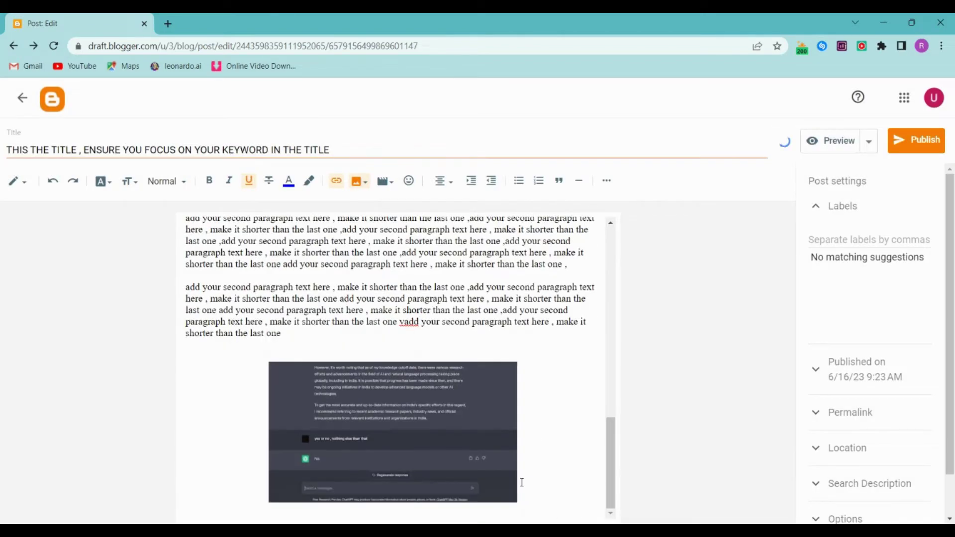
Insert a jump break below the second image and write "Add 5 - 6 paragraphs" under it
{"action": "left_click", "coordinate": [564, 461]}
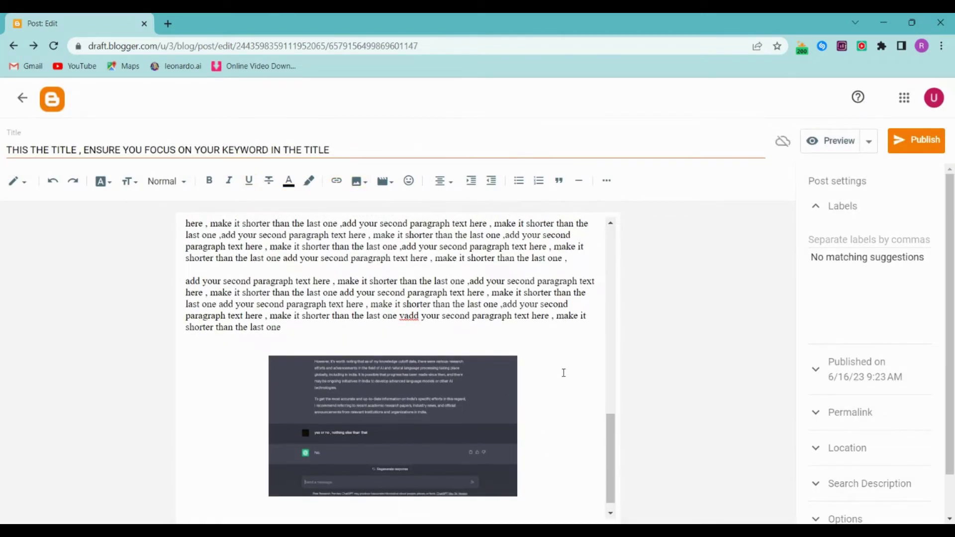
{"action": "left_click", "coordinate": [578, 180]}
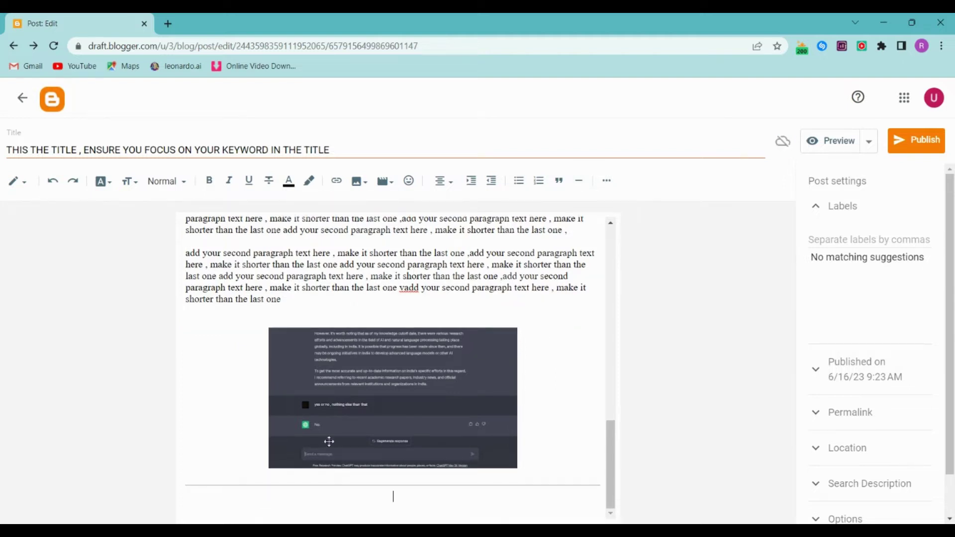
{"action": "type", "text": "Add 5 - 6 paragraphs"}
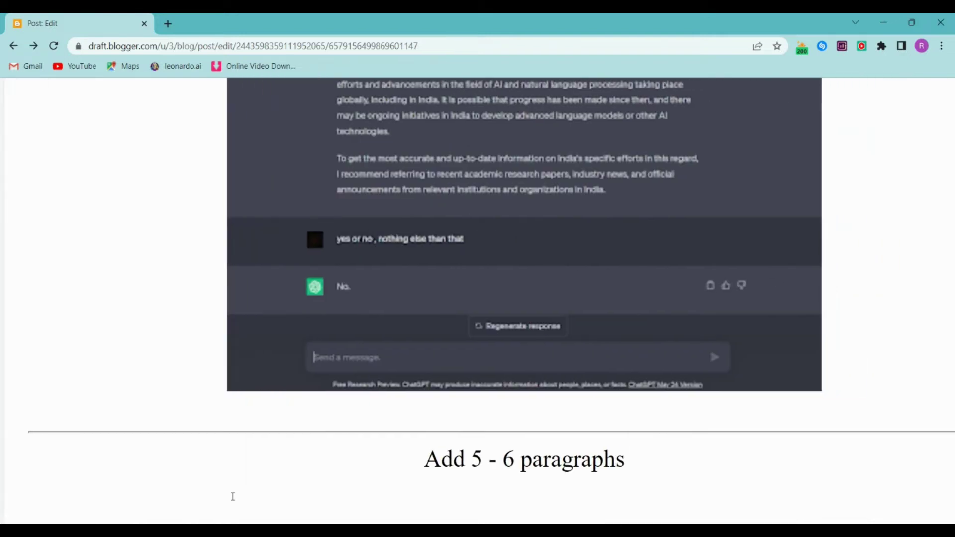
Continue the line with " , make the total word count to 3000 + , you can select all your text using Ctrl + A"
{"action": "type", "text": " , make the tota"}
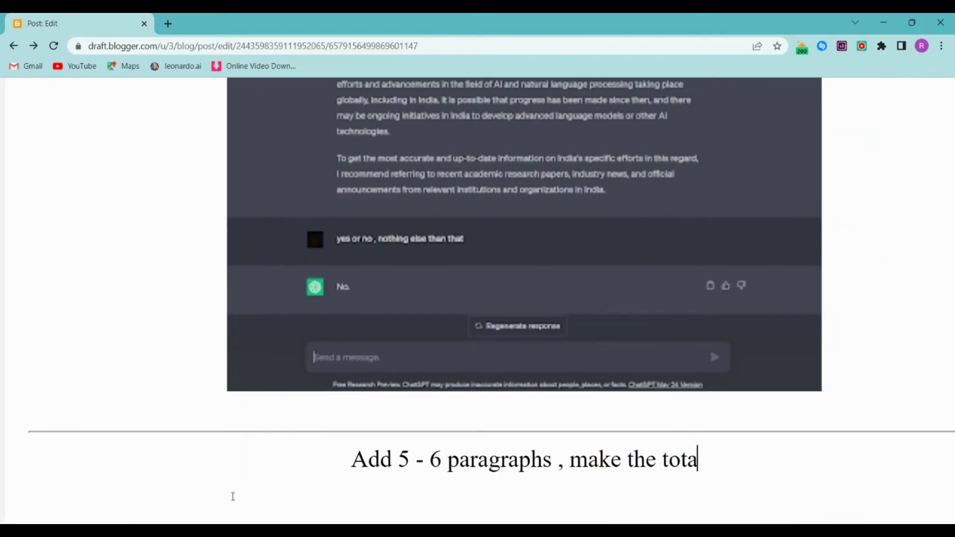
{"action": "type", "text": "l word count to"}
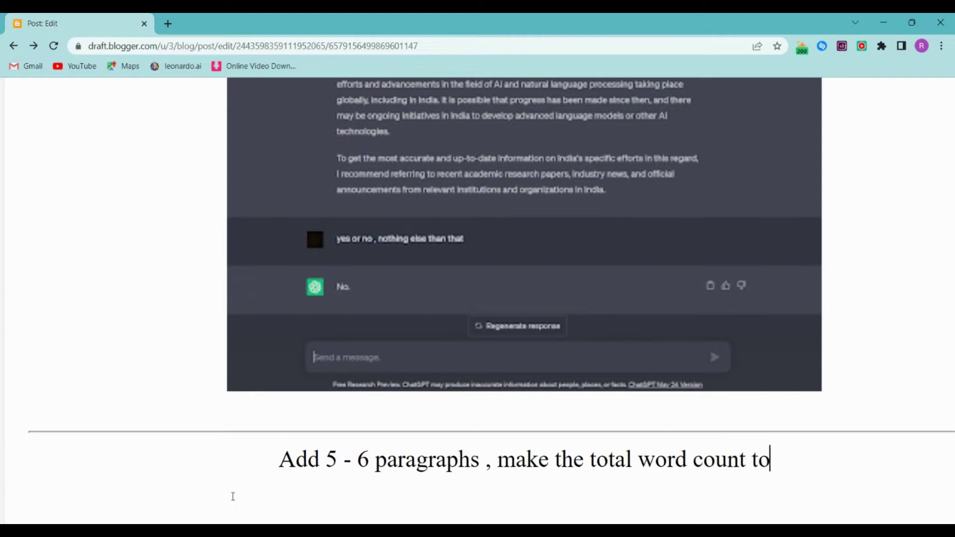
{"action": "type", "text": " 3000 "}
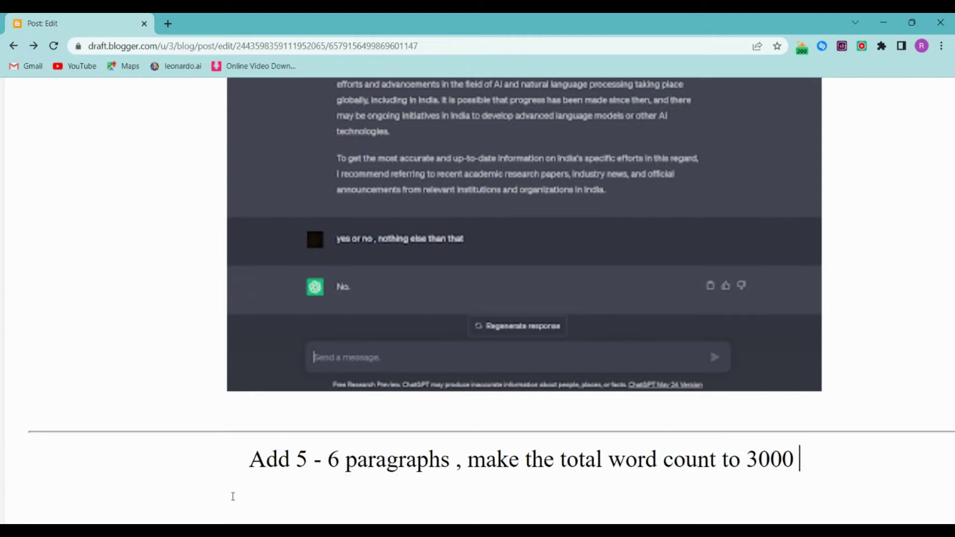
{"action": "type", "text": "+ , you ca"}
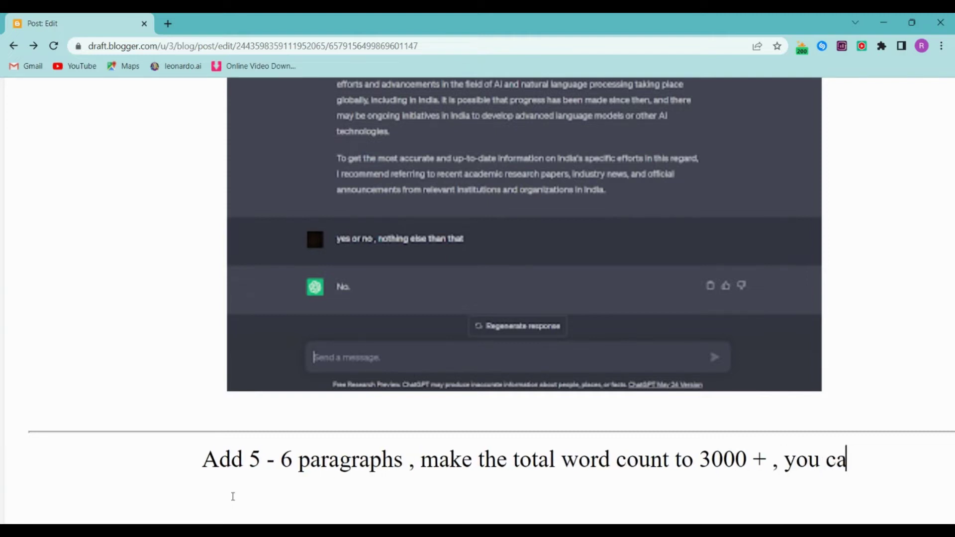
{"action": "type", "text": "n select al"}
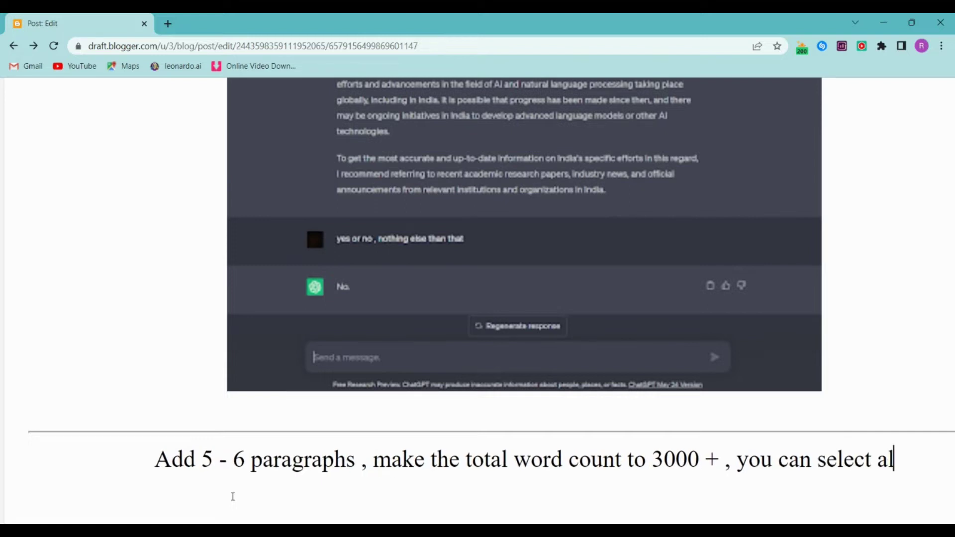
{"action": "type", "text": "l your text"}
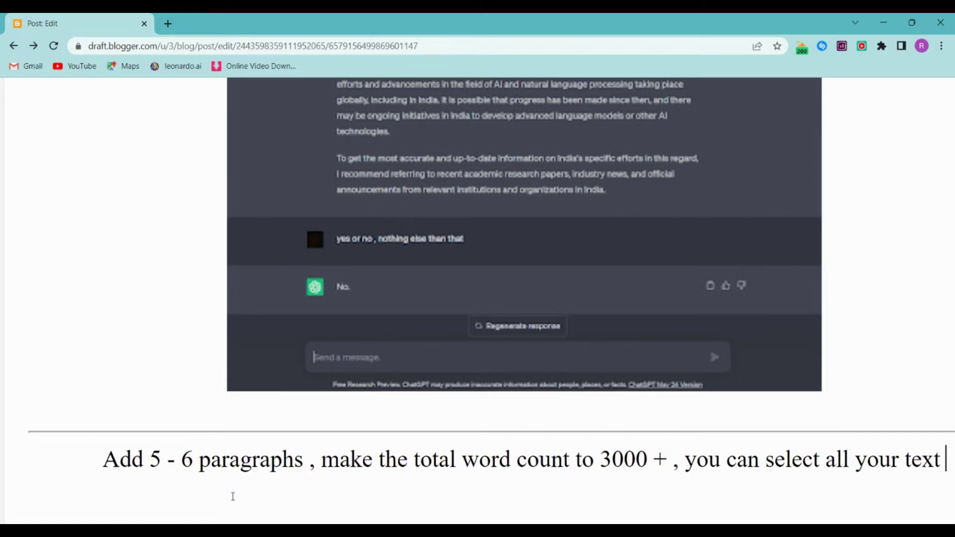
{"action": "type", "text": " using Ctrl + A"}
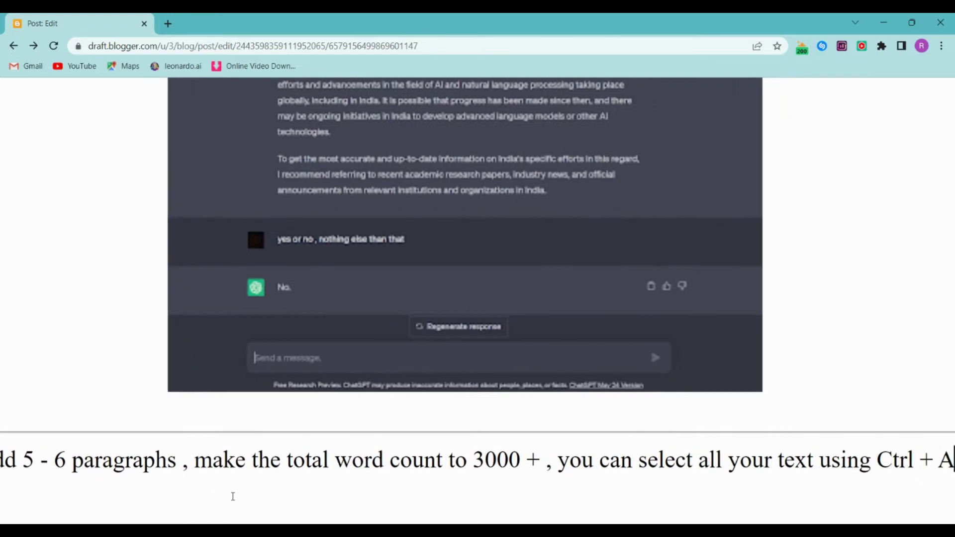
{"action": "scroll", "coordinate": [233, 496], "scroll_direction": "down", "scroll_amount": 5}
{"action": "scroll", "coordinate": [233, 496], "scroll_direction": "up", "scroll_amount": 1}
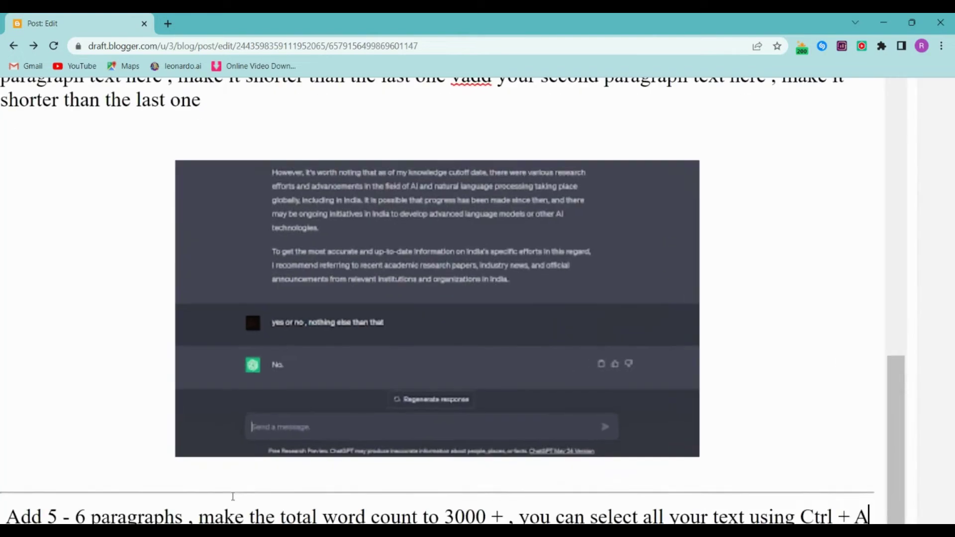
{"action": "scroll", "coordinate": [232, 497], "scroll_direction": "down", "scroll_amount": 3}
{"action": "key", "text": "ctrl+a"}
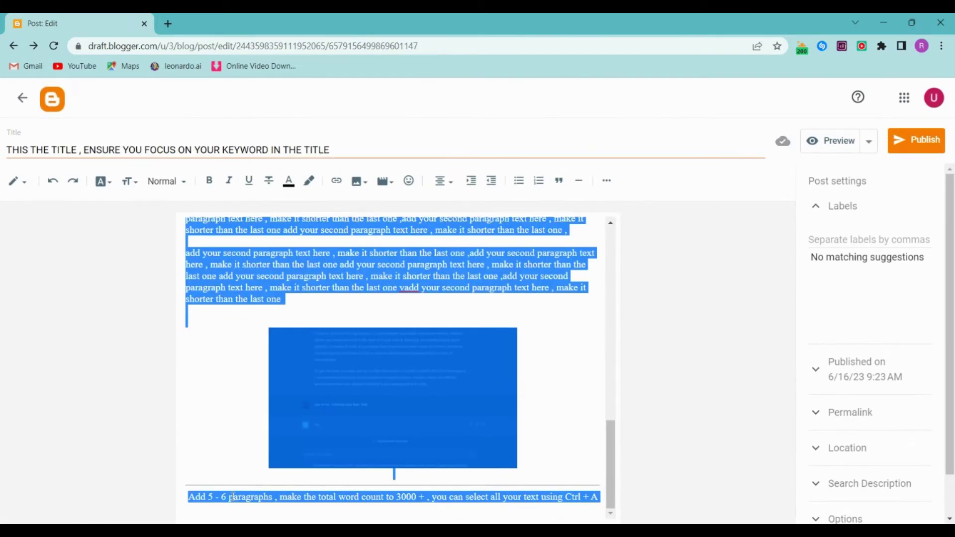
{"action": "left_click", "coordinate": [232, 496]}
{"action": "scroll", "coordinate": [233, 497], "scroll_direction": "up", "scroll_amount": 3}
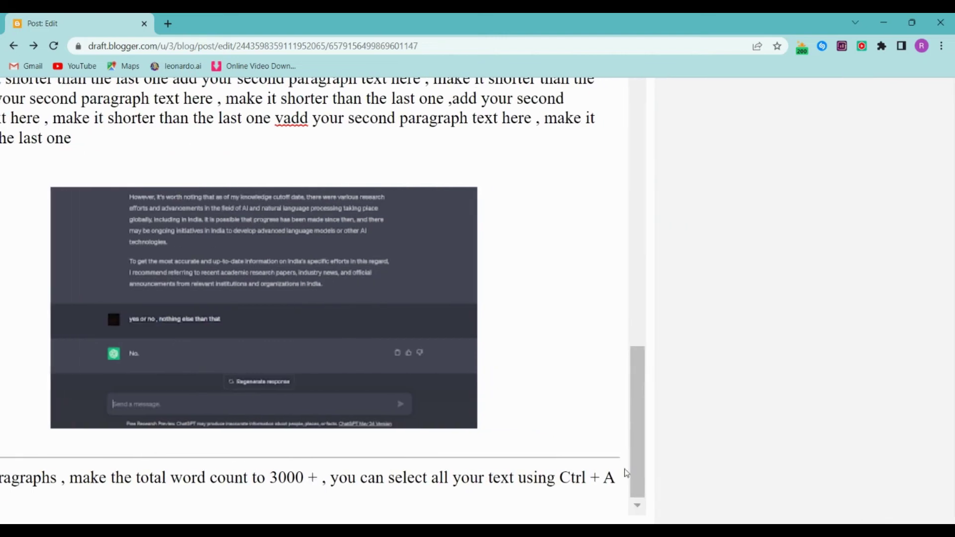
Extend the post's last line with ", AND THEN USE CTRL + C TO COPY IT"
{"action": "left_click", "coordinate": [621, 475]}
{"action": "type", "text": ", AND THEN USE"}
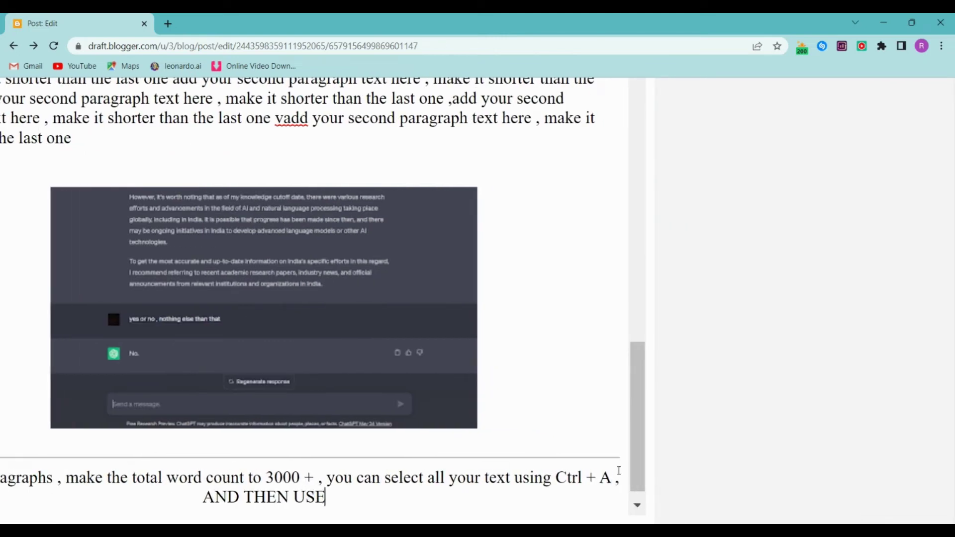
{"action": "type", "text": " CTRL +"}
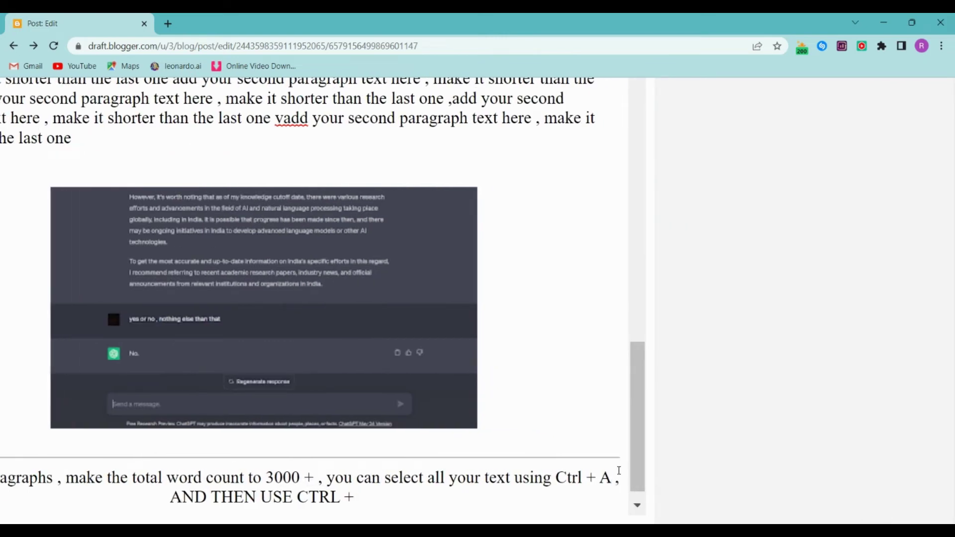
{"action": "type", "text": " C TO COPY IT"}
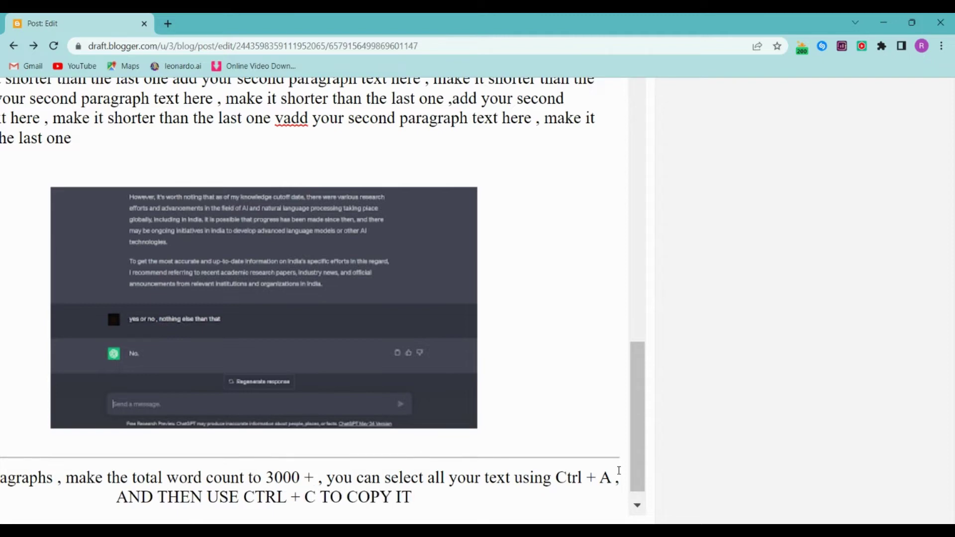
{"action": "key", "text": "ctrl+0"}
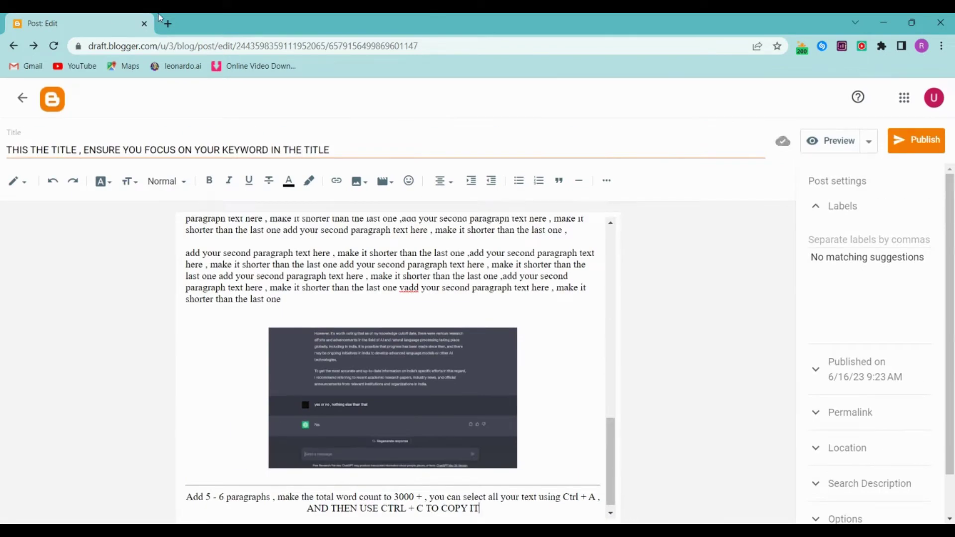
Search Google for "wordcounter" in a new browser tab and open the WordCounter website
{"action": "left_click", "coordinate": [166, 22]}
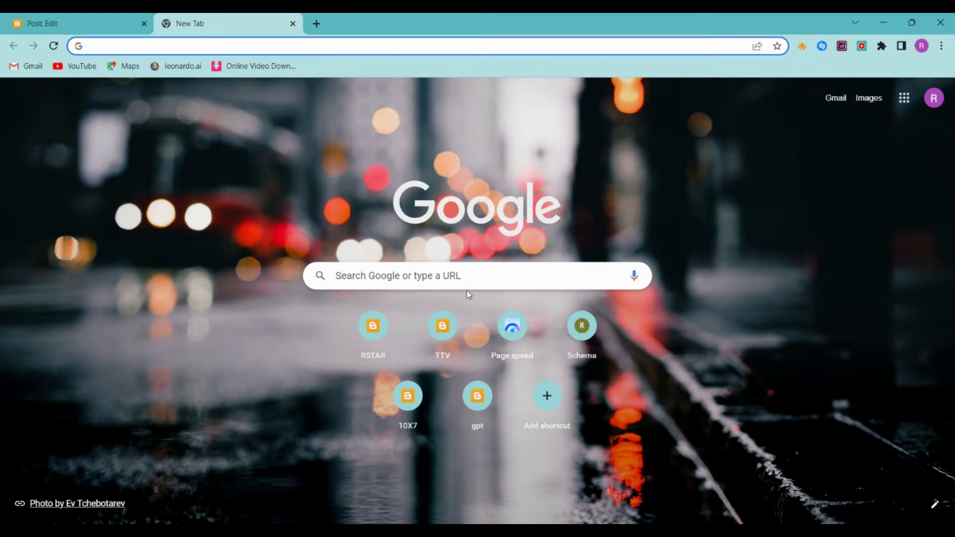
{"action": "left_click", "coordinate": [460, 283]}
{"action": "type", "text": "WORDCOUNTER"}
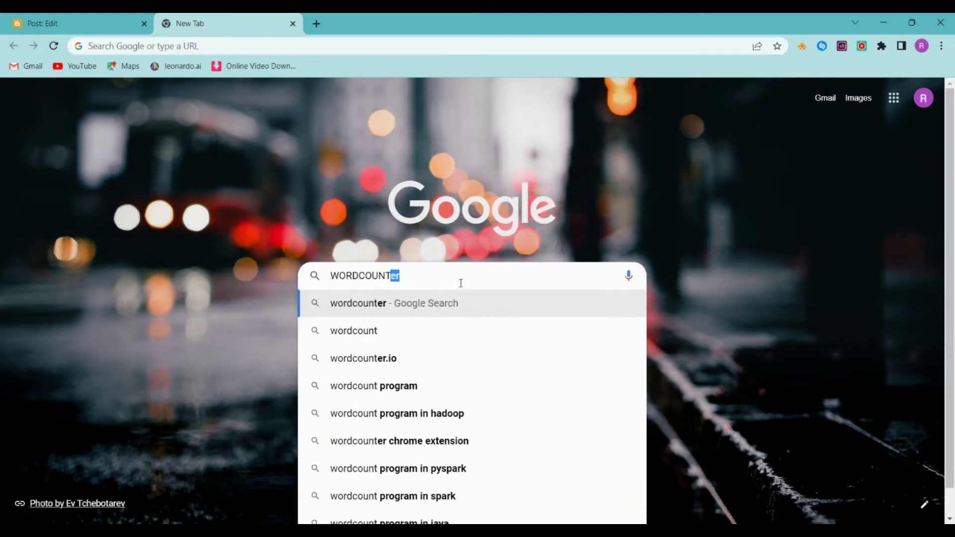
{"action": "key", "text": "Return"}
{"action": "left_click", "coordinate": [163, 244]}
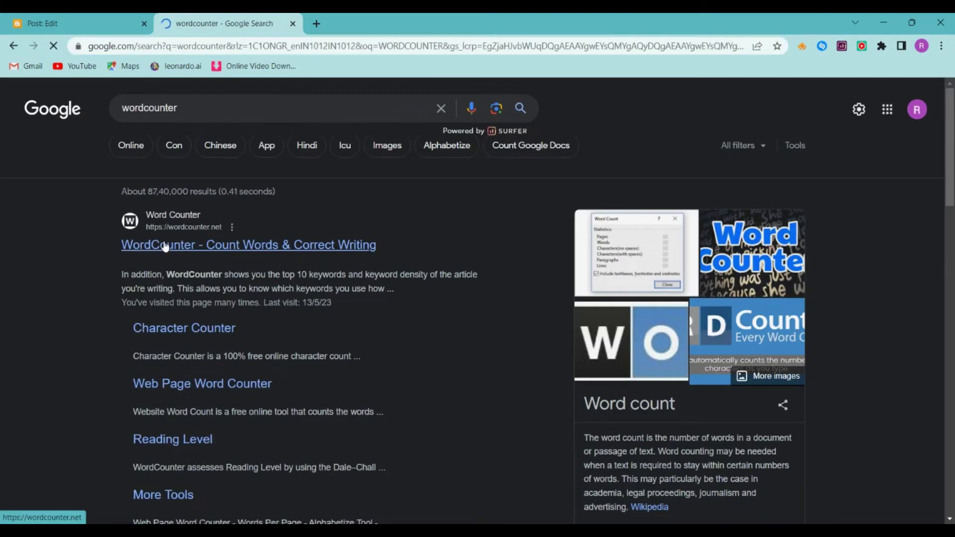
Replace the existing text on the WordCounter website with the copied post text and check its word count
{"action": "left_click", "coordinate": [165, 241]}
{"action": "key", "text": "ctrl+v"}
{"action": "key", "text": "ctrl+a"}
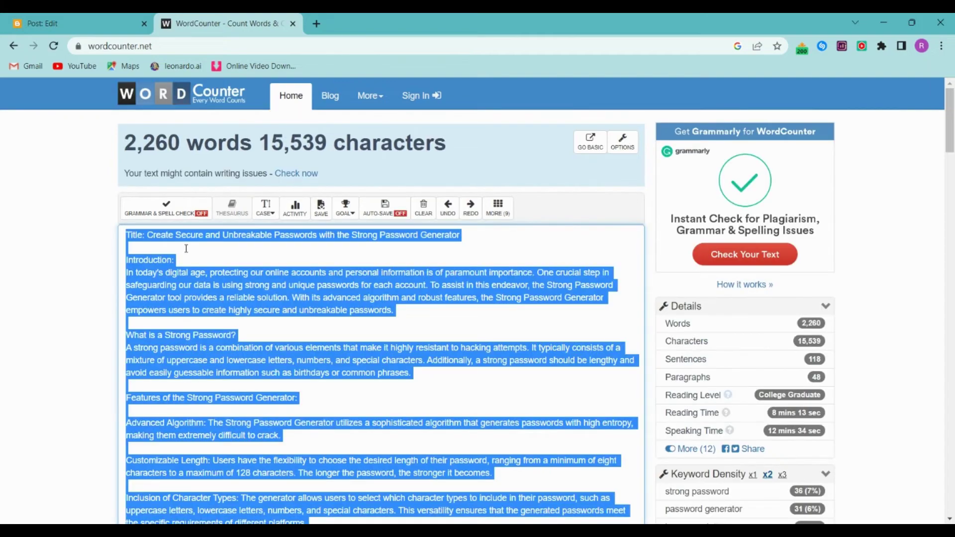
{"action": "key", "text": "ctrl+v"}
{"action": "scroll", "coordinate": [186, 248], "scroll_direction": "up", "scroll_amount": 10}
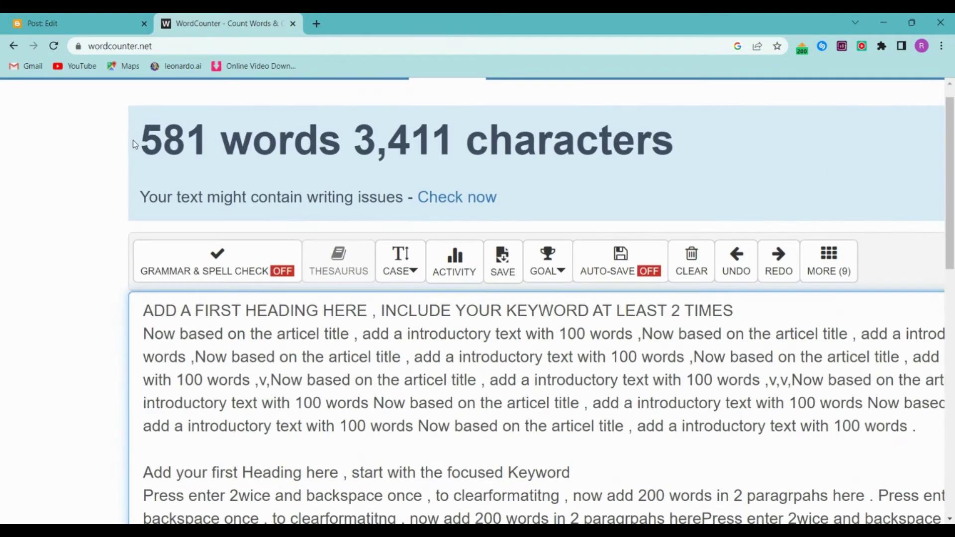
{"action": "left_click_drag", "start_coordinate": [112, 141], "coordinate": [687, 144]}
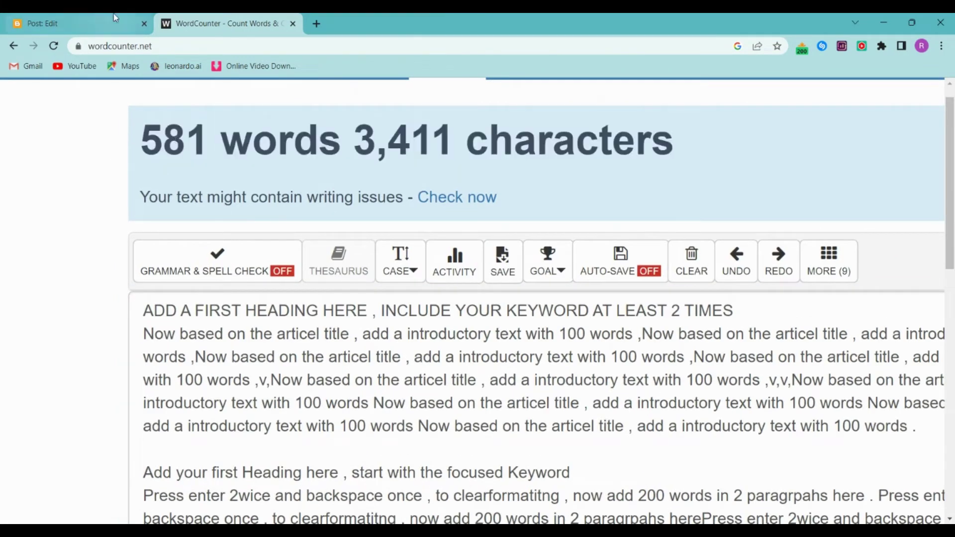
Return to the Blogger post and add the line "WE MUST HAVE 4000 WORDS NOT CHARACTERS" at its end
{"action": "left_click", "coordinate": [115, 19]}
{"action": "scroll", "coordinate": [289, 373], "scroll_direction": "down", "scroll_amount": 1}
{"action": "key", "text": "Return"}
{"action": "key", "text": "Return"}
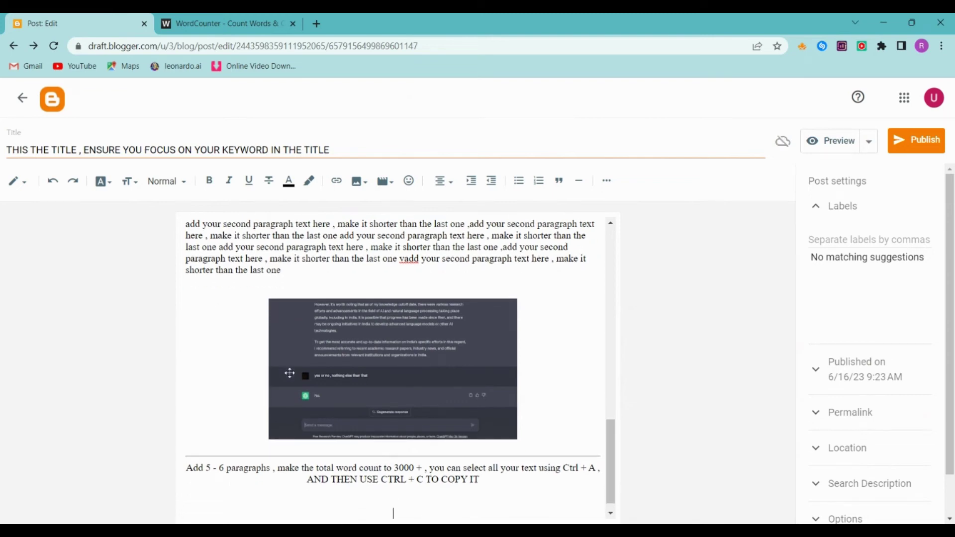
{"action": "type", "text": "WE MUST HAVE 4000 WORDS NOT CH"}
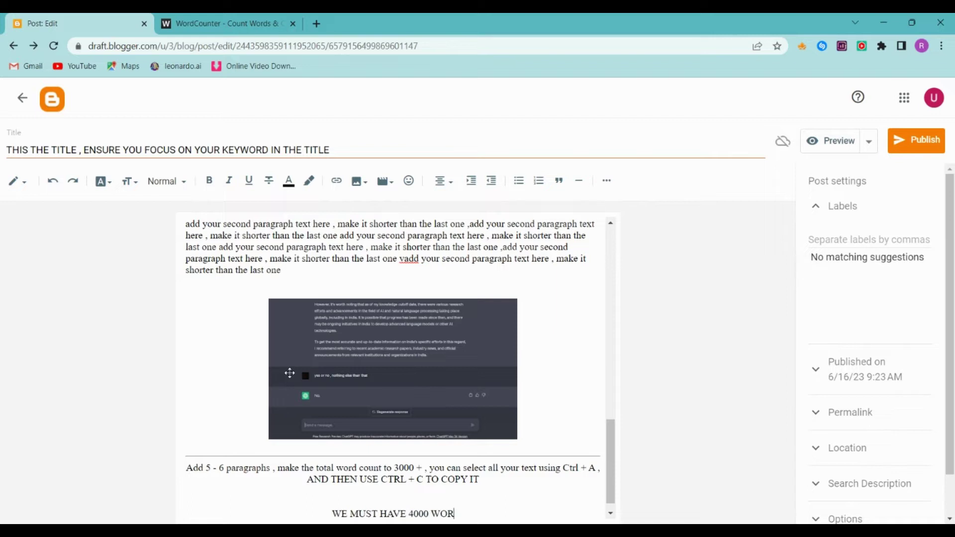
{"action": "type", "text": "ARACTERS"}
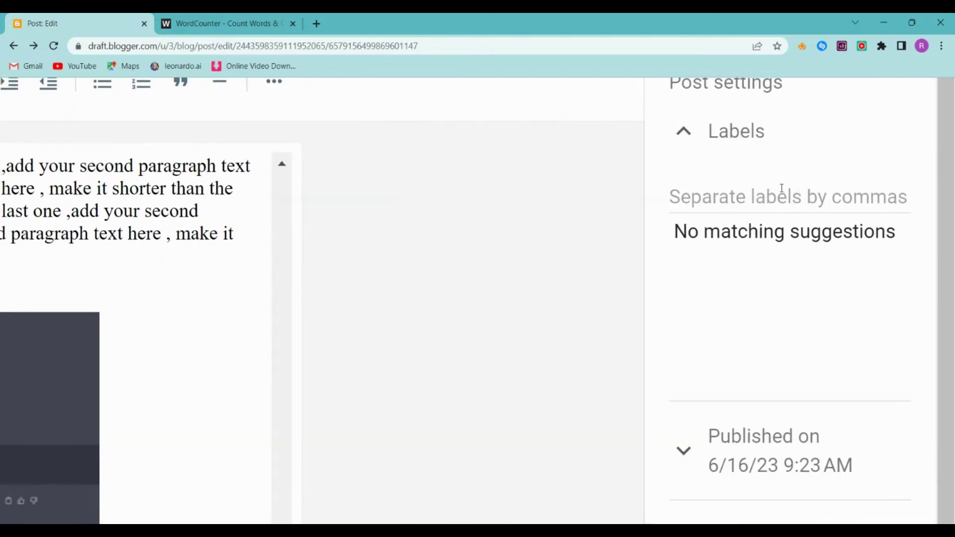
Enter "ADD A PROPER LABEL TO YOUR ARTICLE ," as the post's label text
{"action": "left_click", "coordinate": [866, 239]}
{"action": "type", "text": "ADD A PR"}
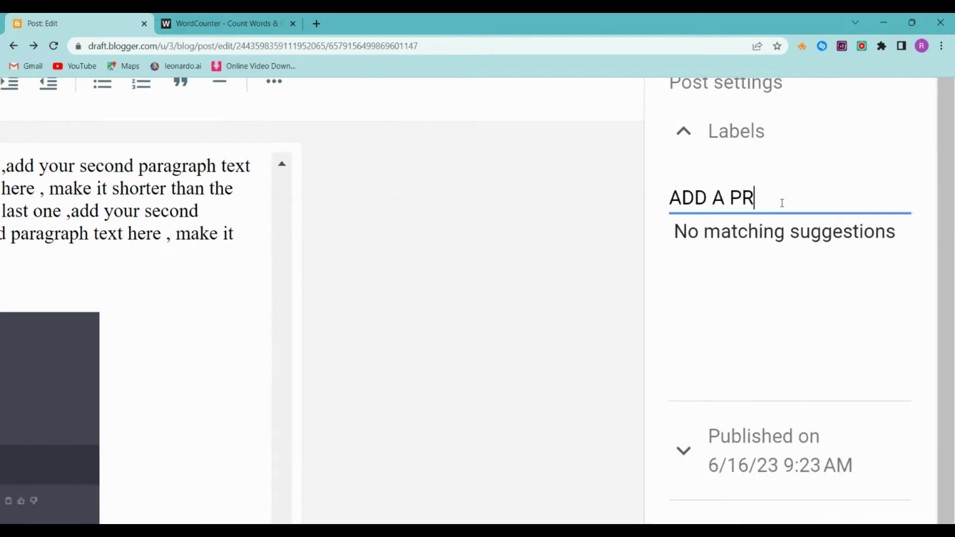
{"action": "type", "text": "OPER LABEL ,"}
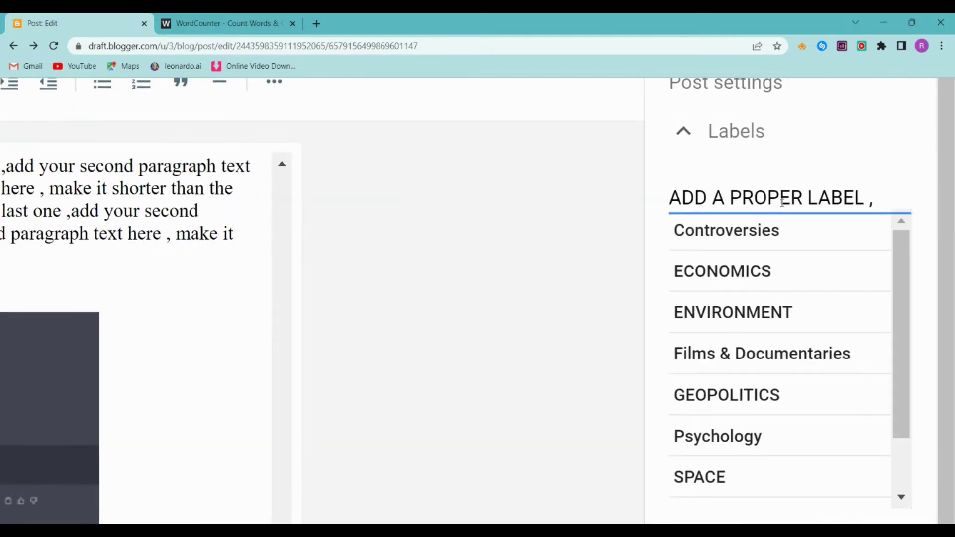
{"action": "key", "text": "BackSpace"}
{"action": "type", "text": "TO YO"}
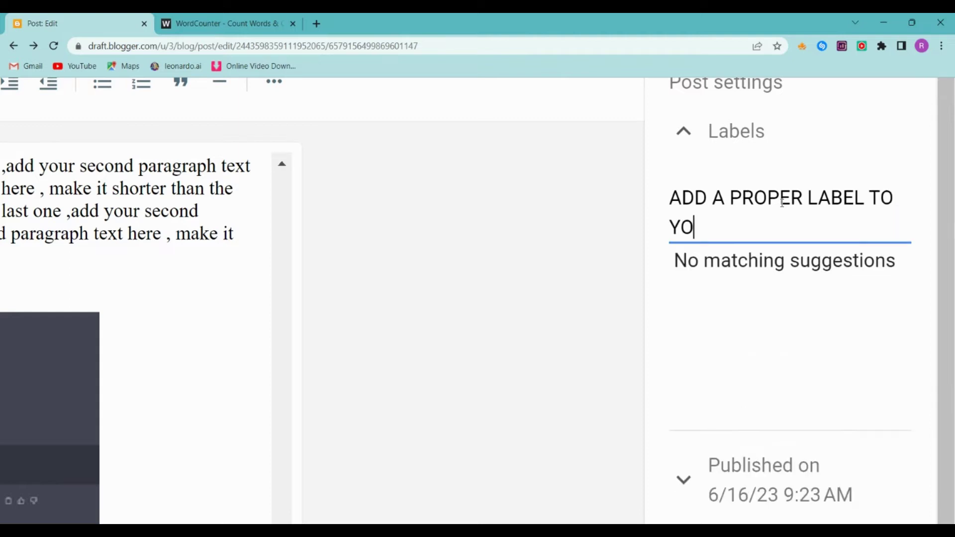
{"action": "type", "text": "UR ARTICLE ,"}
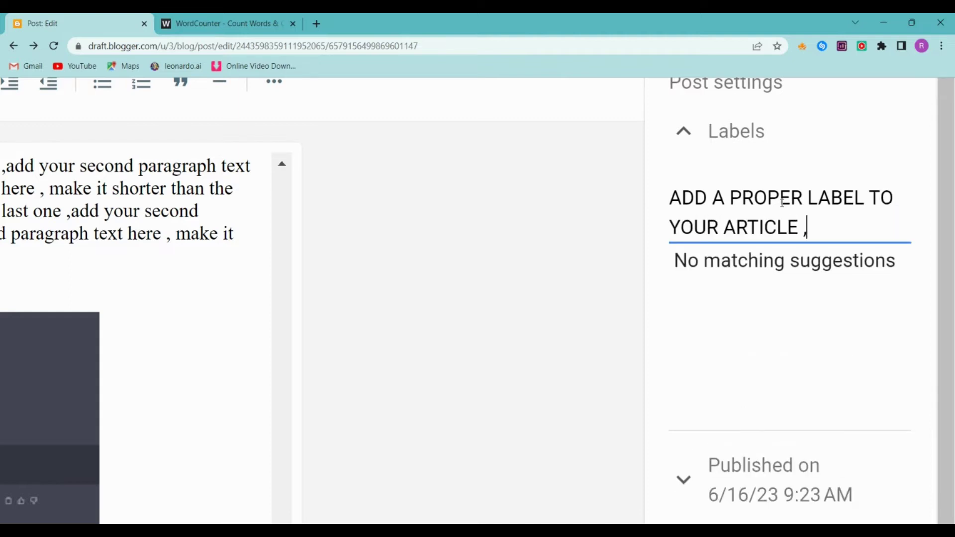
Continue the label text with "YOU CAN SEPERATE , ADD NW LABELS WITH COMMA"
{"action": "type", "text": " YOU CAN SEPE"}
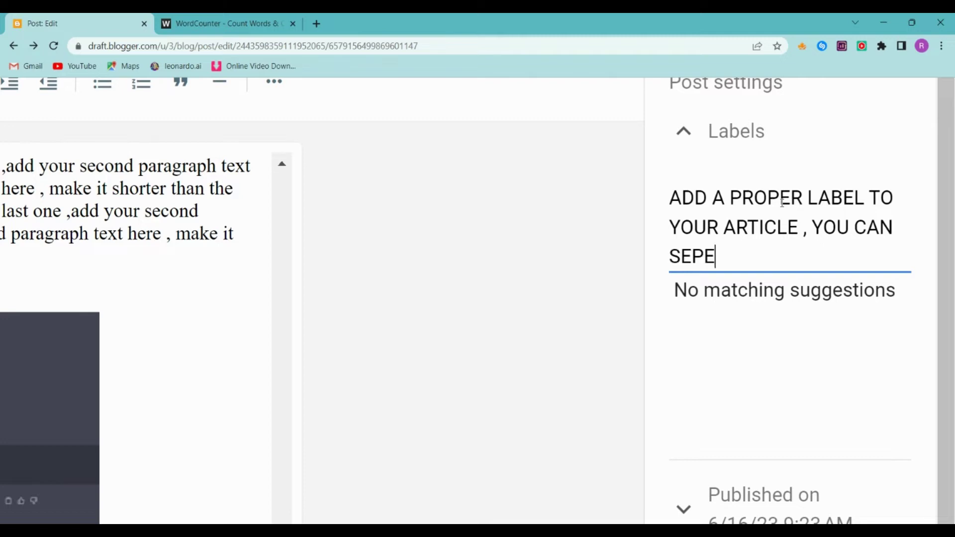
{"action": "type", "text": "RATE NEW LA"}
{"action": "key", "text": "BackSpace"}
{"action": "key", "text": "BackSpace"}
{"action": "key", "text": "BackSpace"}
{"action": "key", "text": "BackSpace"}
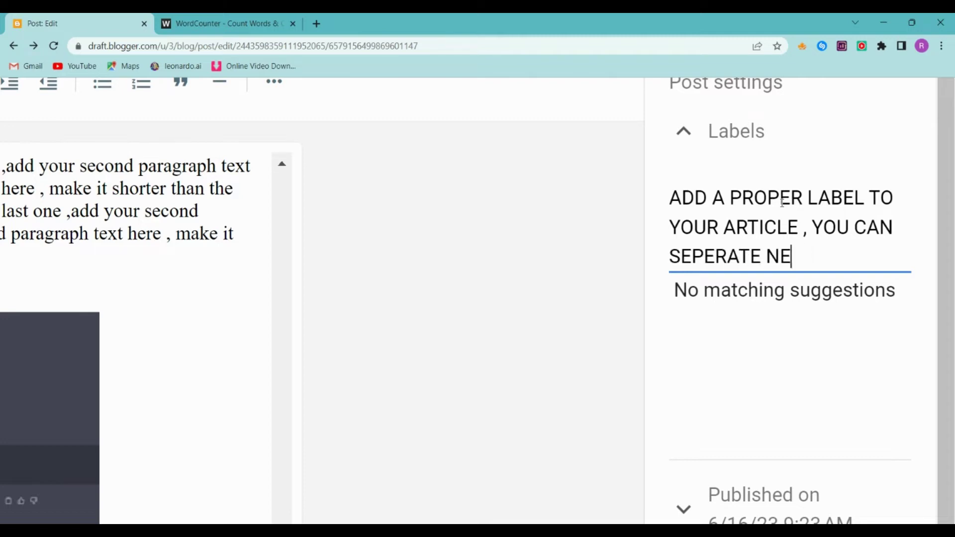
{"action": "key", "text": "BackSpace"}
{"action": "key", "text": "BackSpace"}
{"action": "type", "text": ", ADD N"}
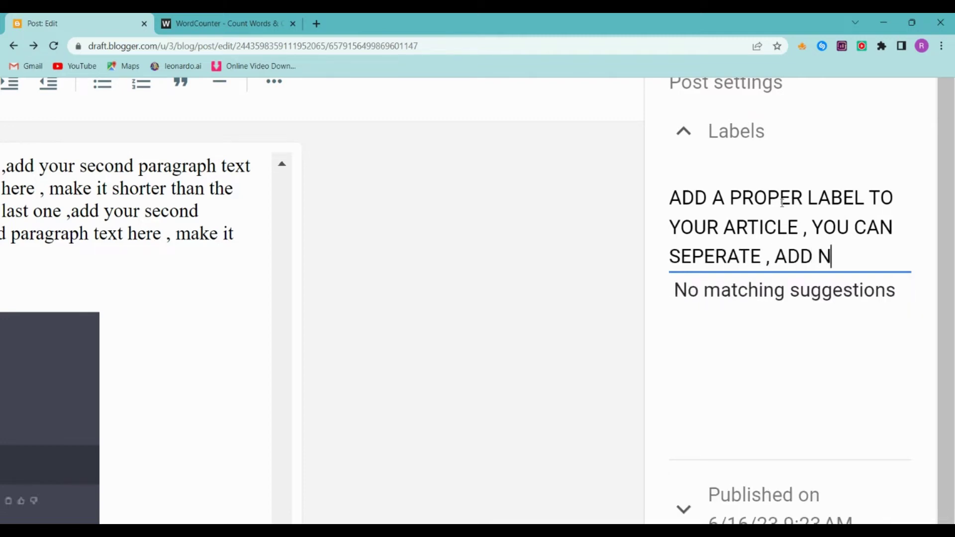
{"action": "type", "text": "W LABELS WITH"}
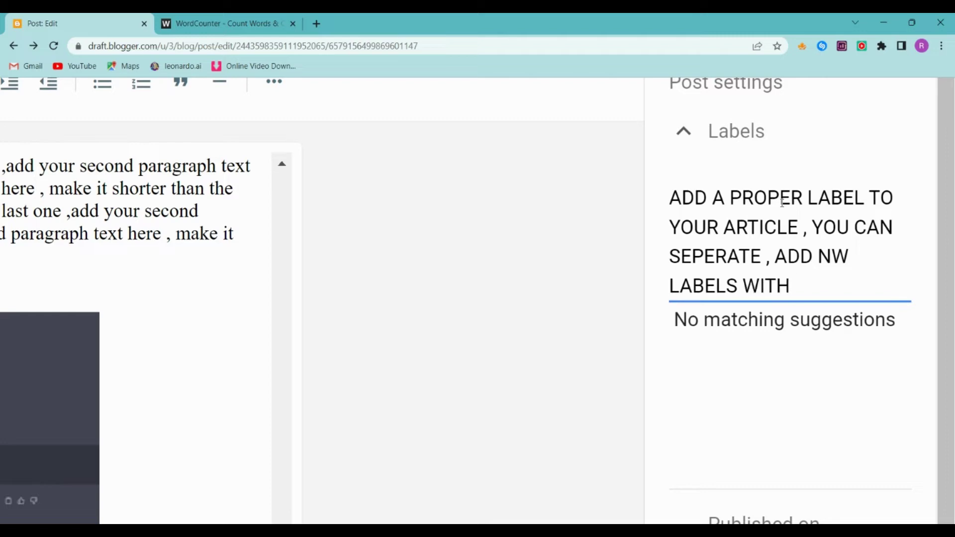
{"action": "type", "text": " COMMA"}
Expand the post's publishing date settings and bring the date and time options into view
{"action": "scroll", "coordinate": [782, 203], "scroll_direction": "down", "scroll_amount": 3}
{"action": "key", "text": "ctrl+minus"}
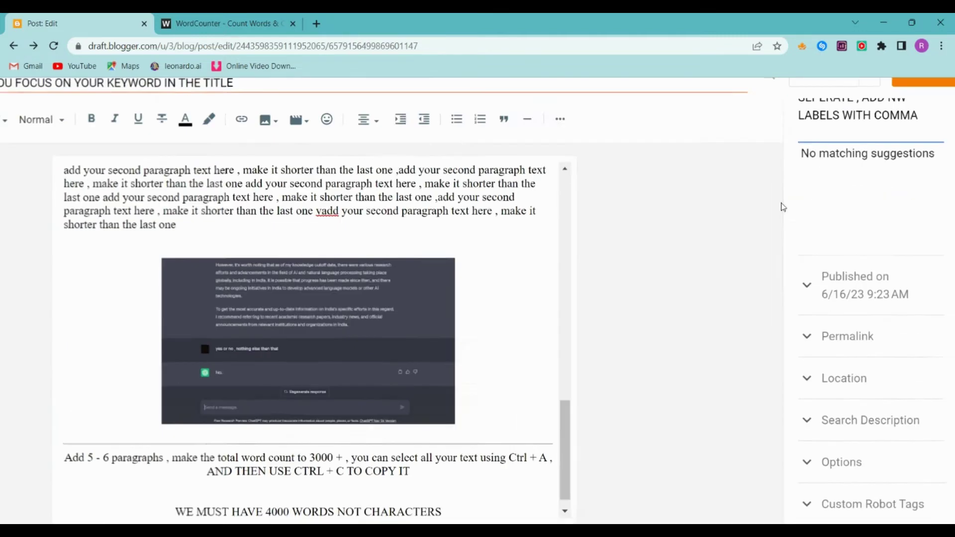
{"action": "left_click", "coordinate": [888, 283]}
{"action": "key", "text": "ctrl+plus"}
{"action": "key", "text": "ctrl+plus"}
{"action": "key", "text": "ctrl+plus"}
{"action": "key", "text": "ctrl+plus"}
{"action": "key", "text": "ctrl+plus"}
{"action": "scroll", "coordinate": [887, 279], "scroll_direction": "down", "scroll_amount": 5}
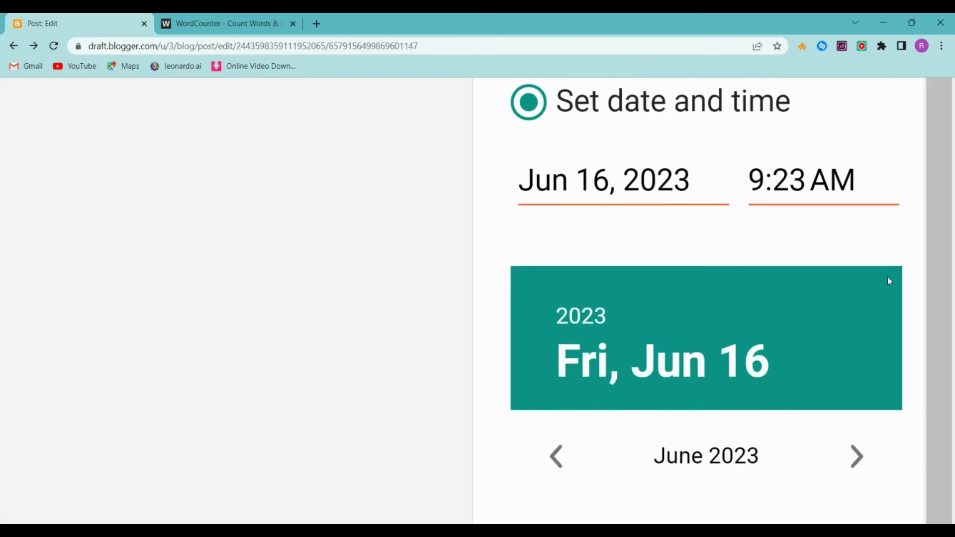
{"action": "key", "text": "ctrl+minus"}
{"action": "scroll", "coordinate": [887, 276], "scroll_direction": "down", "scroll_amount": 2}
{"action": "scroll", "coordinate": [796, 199], "scroll_direction": "up", "scroll_amount": 1}
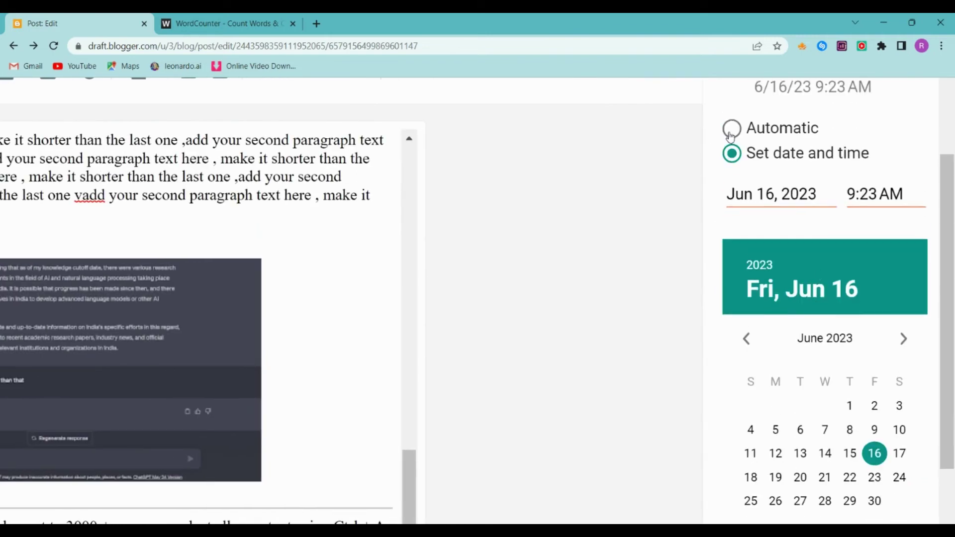
Schedule the post with a set date of Jun 23, 2023 and open the publishing time choices
{"action": "left_click", "coordinate": [730, 136]}
{"action": "left_click", "coordinate": [731, 306]}
{"action": "scroll", "coordinate": [895, 367], "scroll_direction": "down", "scroll_amount": 3}
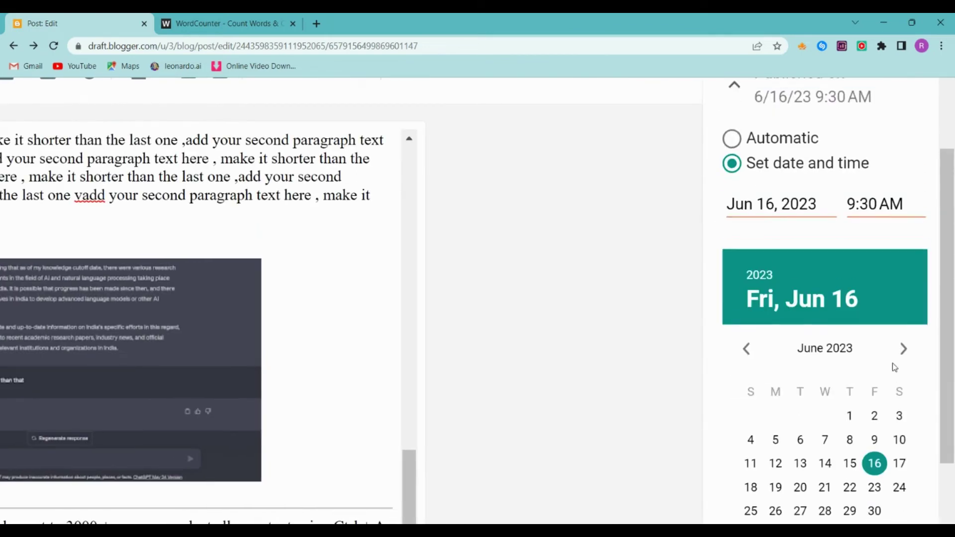
{"action": "scroll", "coordinate": [895, 367], "scroll_direction": "down", "scroll_amount": 1}
{"action": "left_click", "coordinate": [877, 436]}
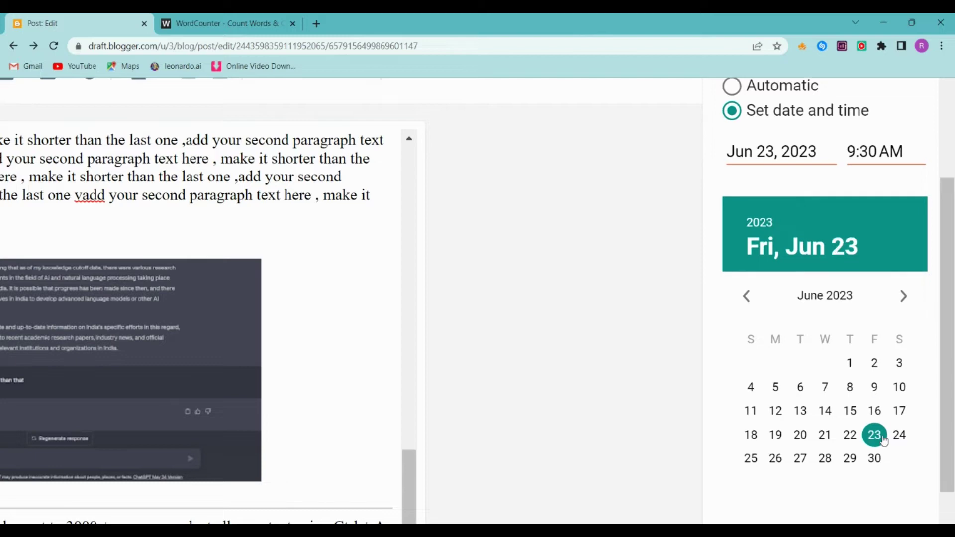
{"action": "left_click", "coordinate": [874, 145]}
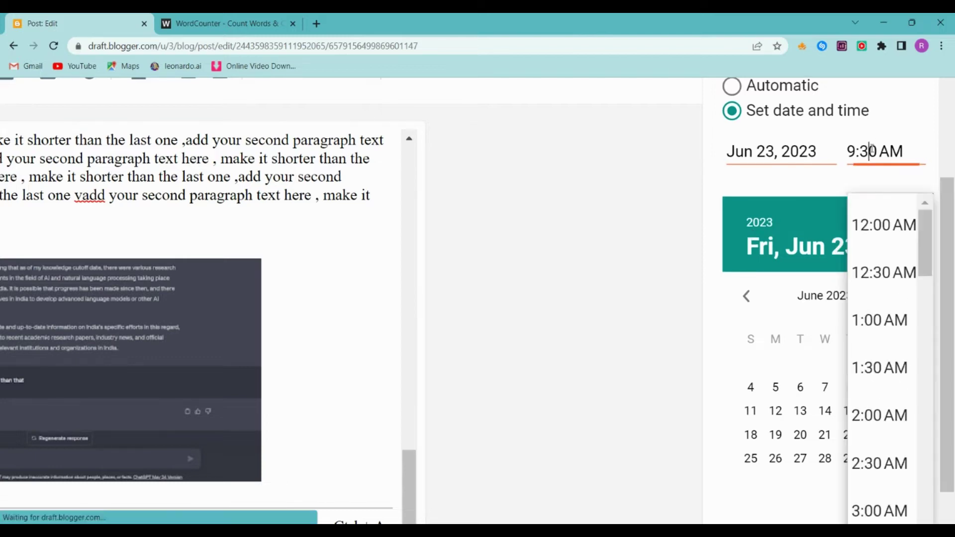
{"action": "scroll", "coordinate": [871, 323], "scroll_direction": "down", "scroll_amount": 10}
{"action": "scroll", "coordinate": [412, 440], "scroll_direction": "down", "scroll_amount": 1}
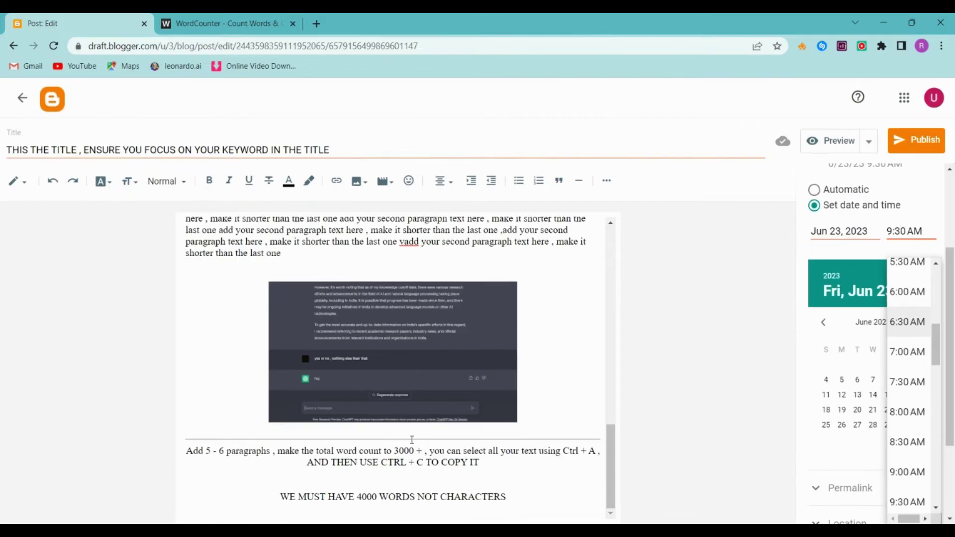
Replace the post's last line with "YOUCAN ALSO SCHEDULE YOUR POSTS , I GENERALLY MAKE 1 MONTH OF CONTENT EARLIER ONLY"
{"action": "scroll", "coordinate": [412, 440], "scroll_direction": "up", "scroll_amount": 5}
{"action": "scroll", "coordinate": [412, 440], "scroll_direction": "down", "scroll_amount": 1}
{"action": "scroll", "coordinate": [669, 465], "scroll_direction": "down", "scroll_amount": 2}
{"action": "key", "text": "BackSpace"}
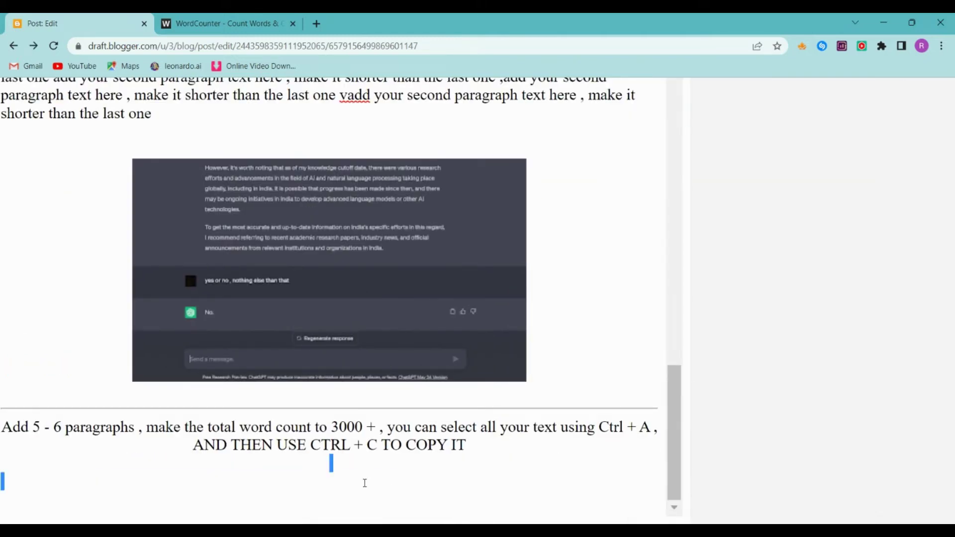
{"action": "key", "text": "Return"}
{"action": "type", "text": "YOUCA"}
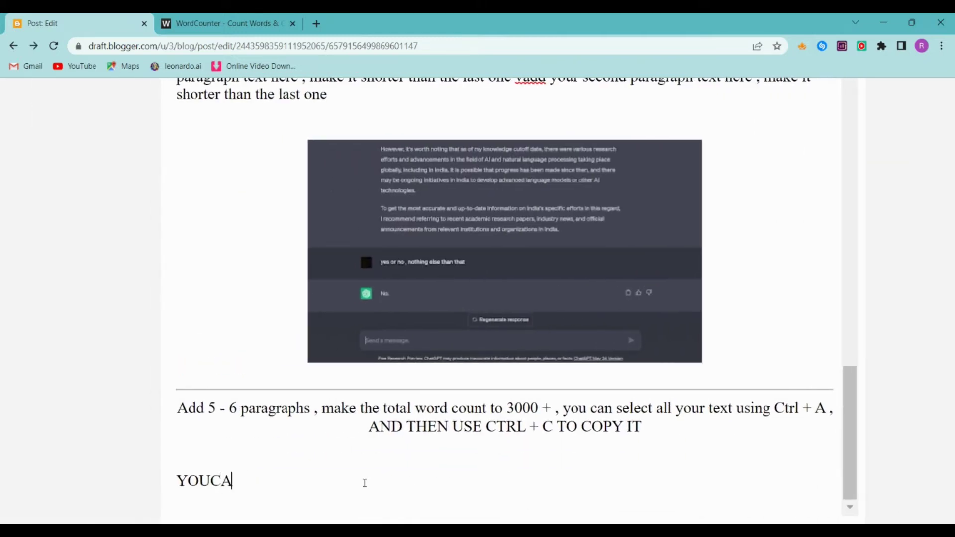
{"action": "type", "text": "N ALSO SCHEDULE "}
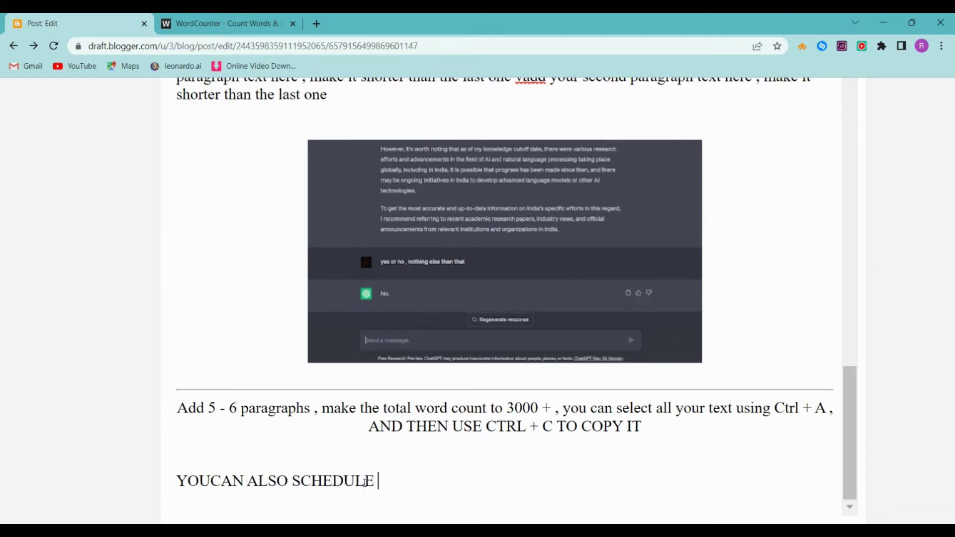
{"action": "type", "text": "YOUR POSTS , I"}
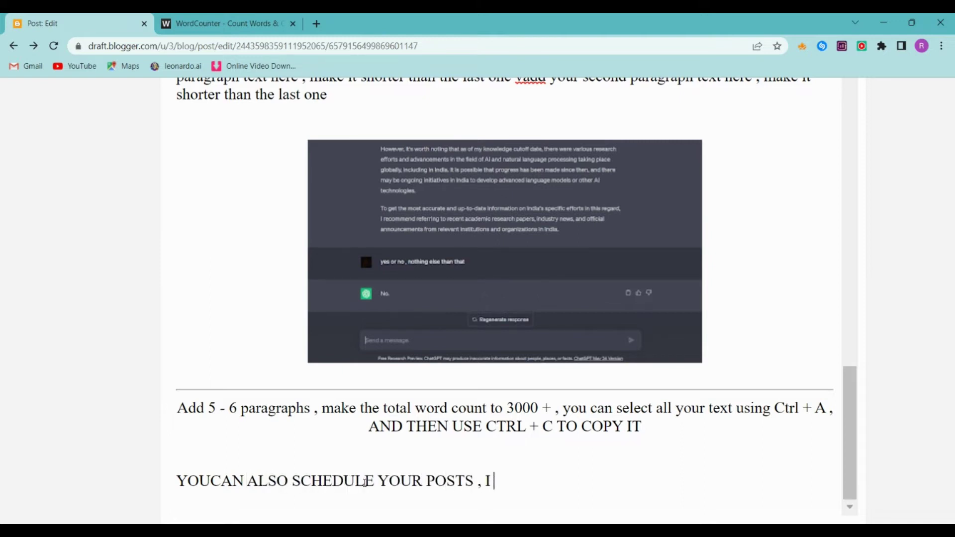
{"action": "type", "text": " GENERALLY MAKE 1 "}
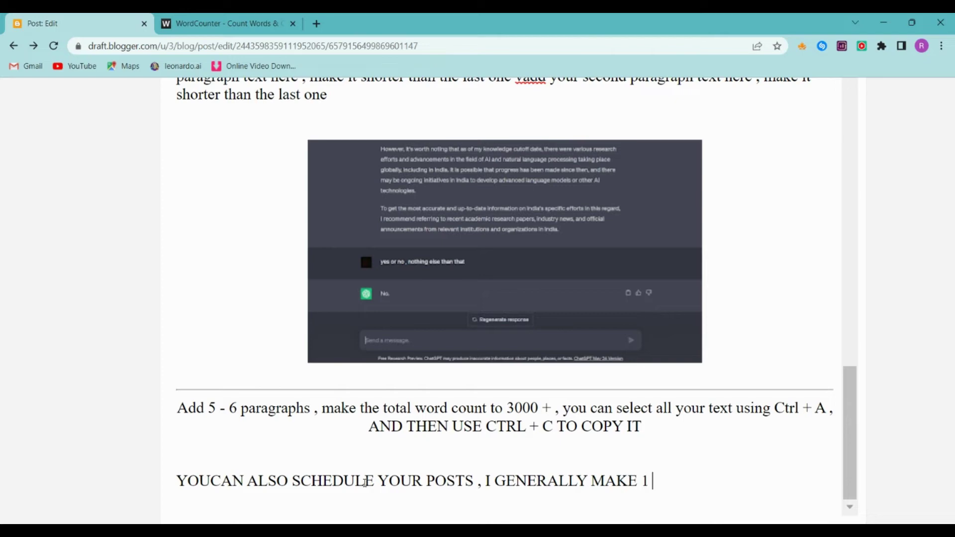
{"action": "type", "text": "MONTH OF CONTENT E"}
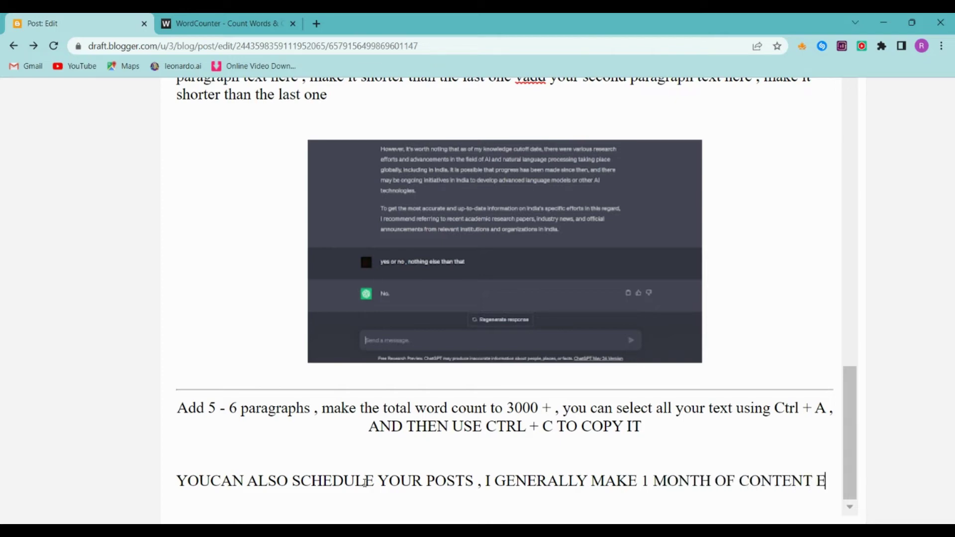
{"action": "type", "text": "ARLIER ONLY"}
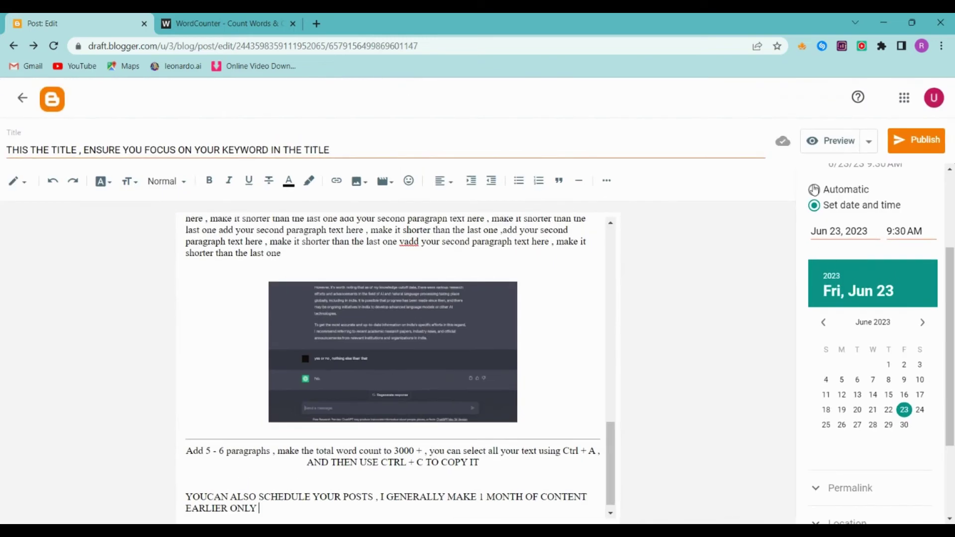
Set the post's publishing time to Automatic and switch its permalink to Custom Permalink
{"action": "left_click", "coordinate": [814, 189]}
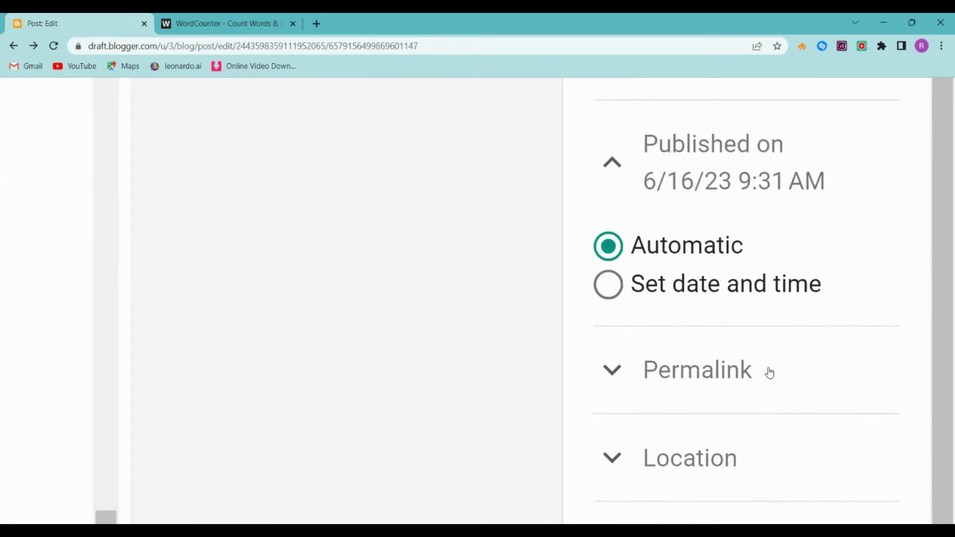
{"action": "left_click", "coordinate": [879, 366]}
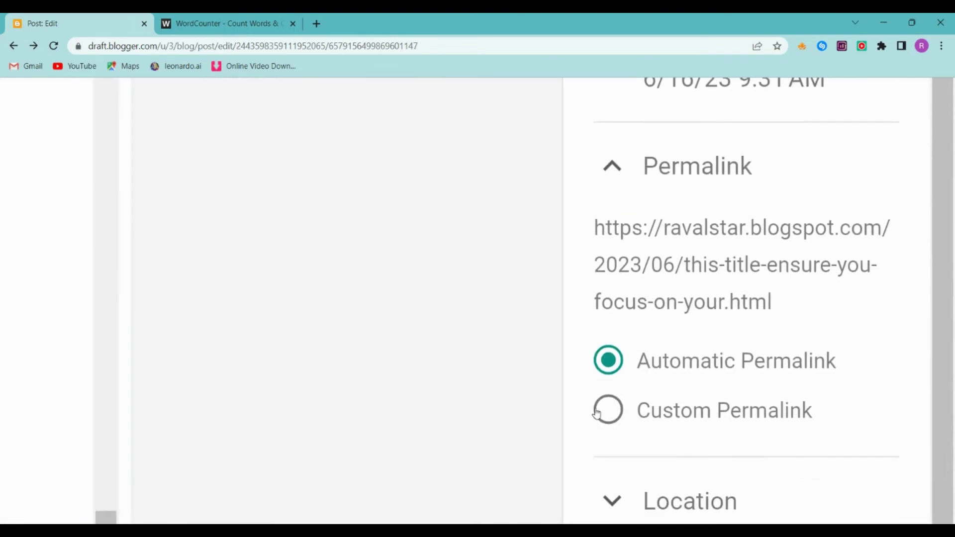
{"action": "left_click", "coordinate": [596, 414]}
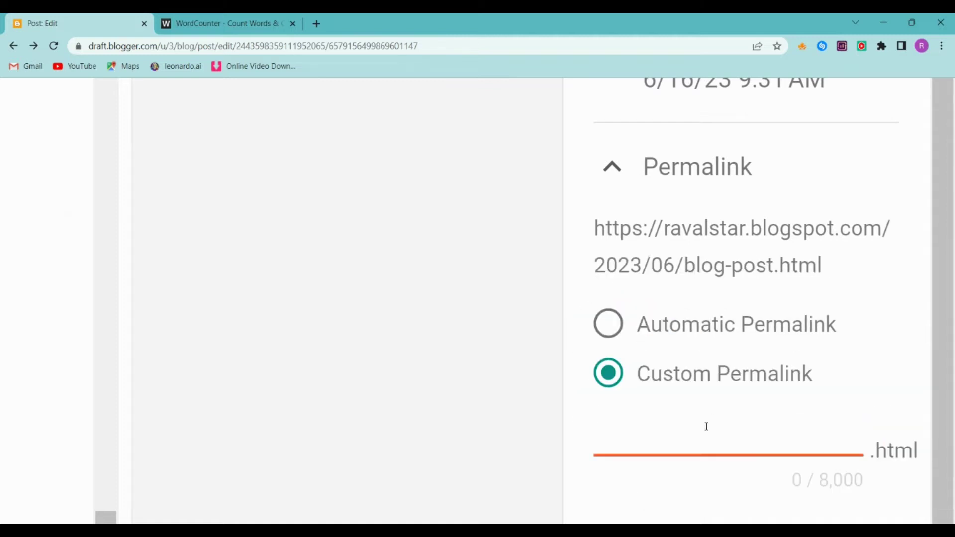
Enter "permalinks are very important" as the post's custom permalink and clear the text again
{"action": "type", "text": "permalinks ar"}
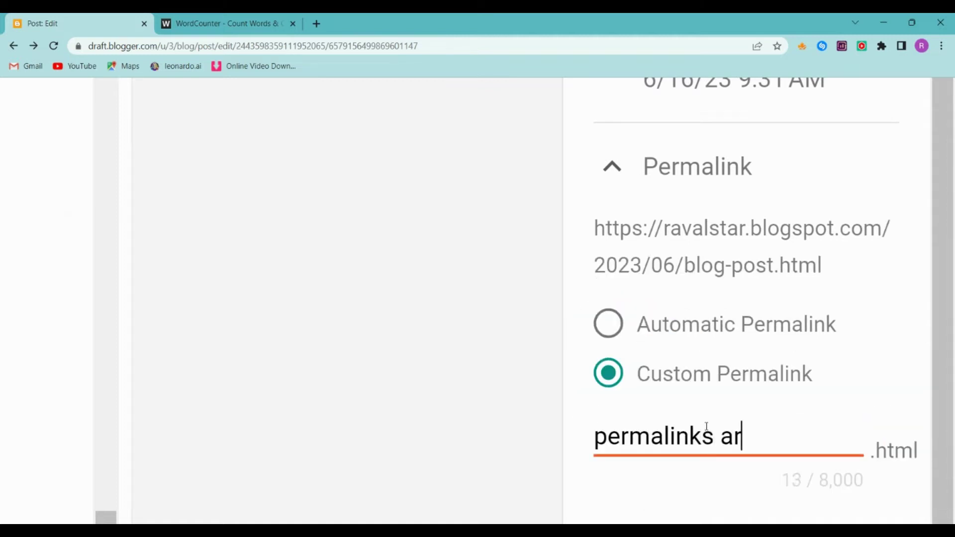
{"action": "type", "text": "e very important"}
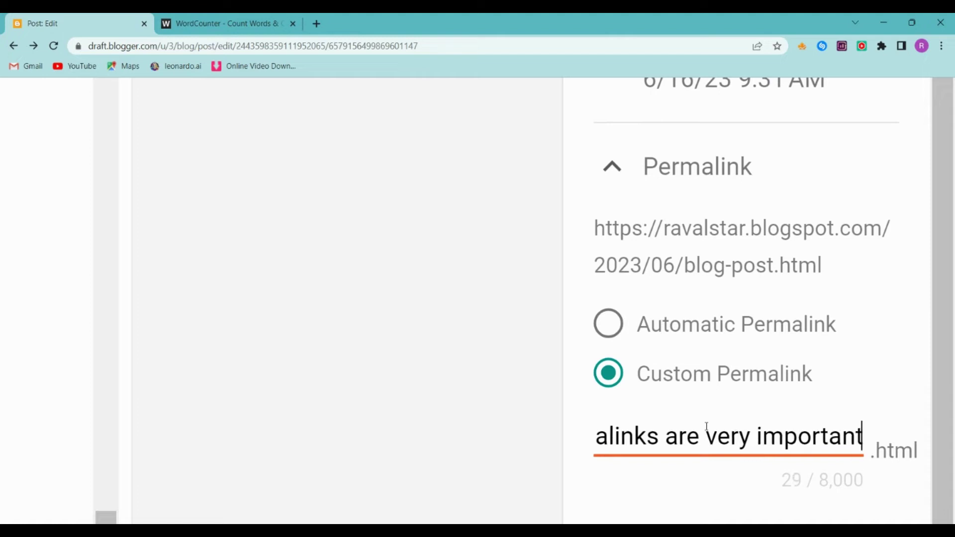
{"action": "triple_click", "coordinate": [706, 427]}
{"action": "key", "text": "BackSpace"}
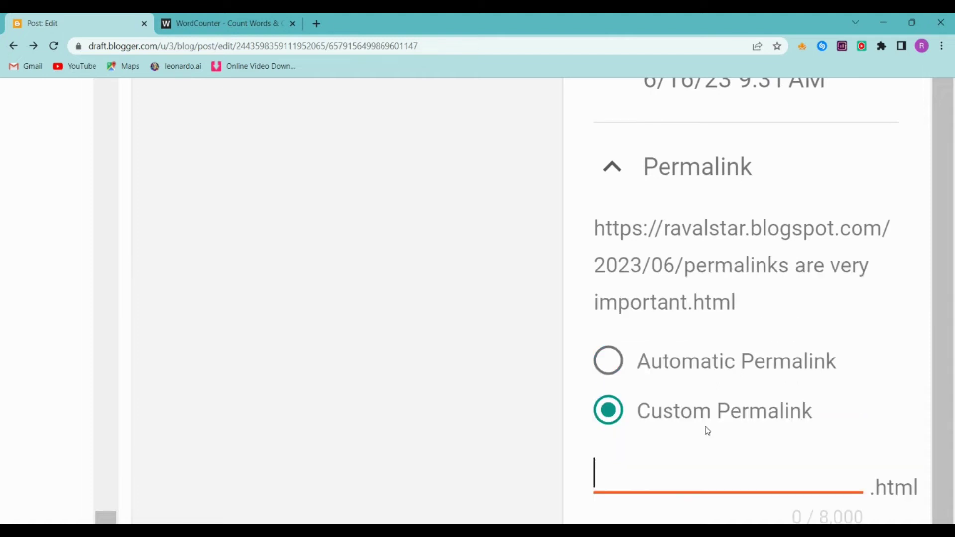
Set the post's custom permalink to "permalink is permanent link of your post"
{"action": "type", "text": "permalinkens"}
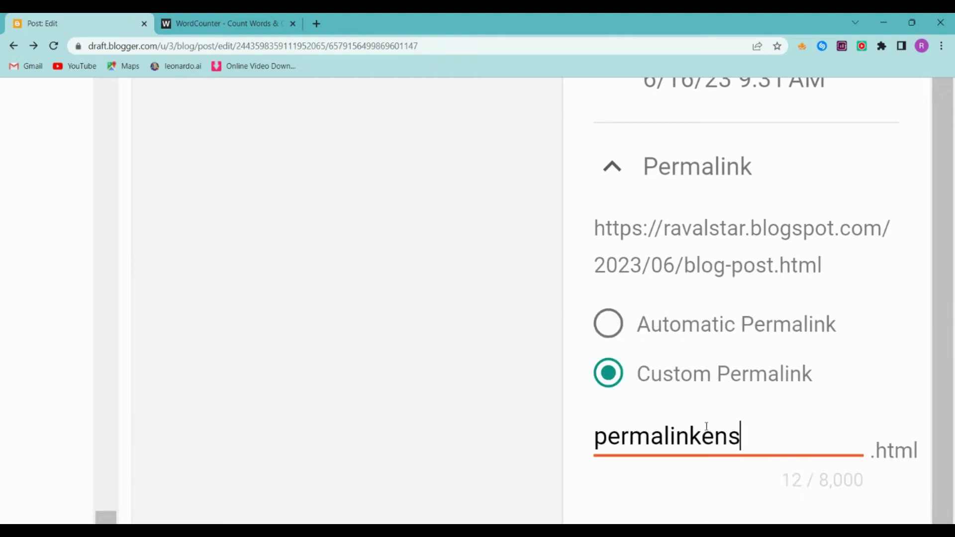
{"action": "key", "text": "BackSpace"}
{"action": "key", "text": "BackSpace"}
{"action": "key", "text": "BackSpace"}
{"action": "type", "text": "is permanent"}
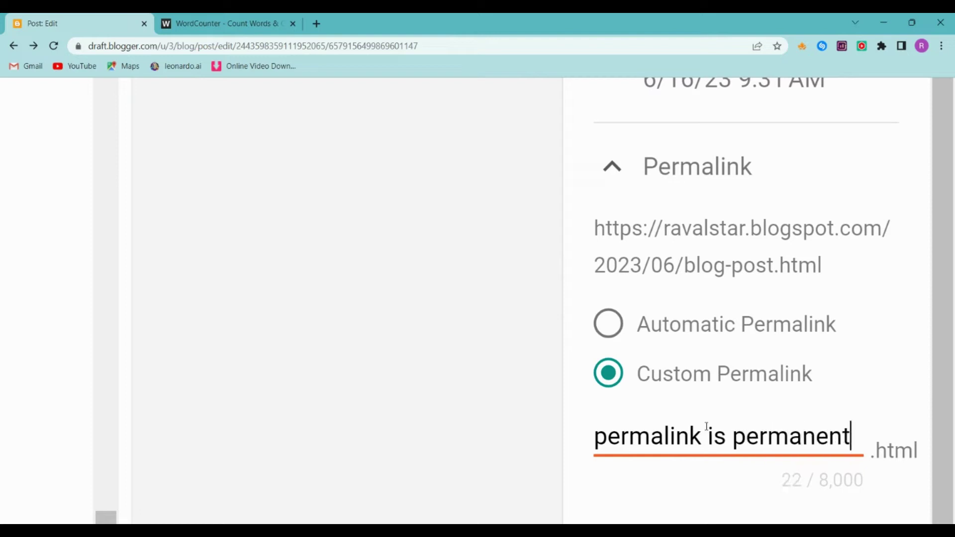
{"action": "type", "text": " link of your post"}
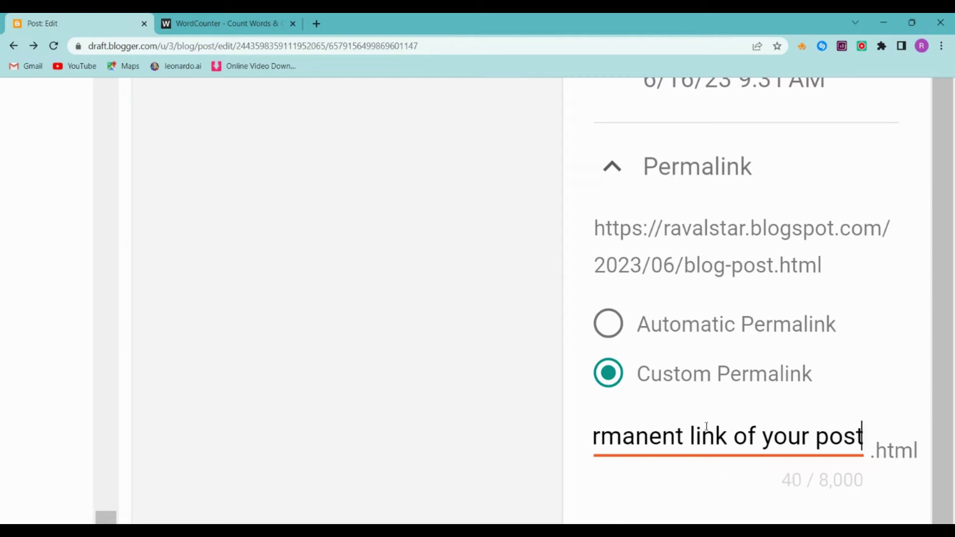
Replace the custom permalink text with "you must ensure that the permalink you make , is unique"
{"action": "triple_click", "coordinate": [688, 436]}
{"action": "scroll", "coordinate": [722, 473], "scroll_direction": "down", "scroll_amount": 3}
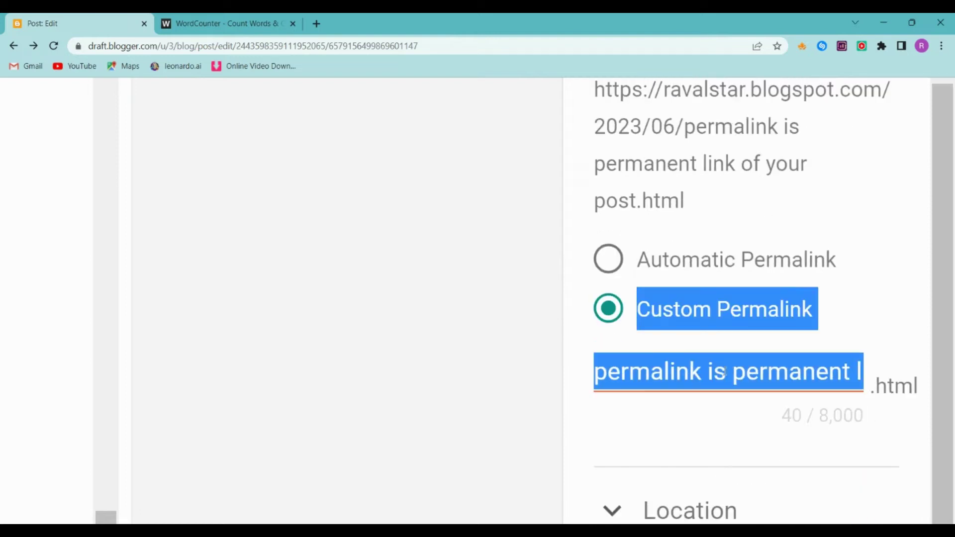
{"action": "left_click", "coordinate": [724, 370]}
{"action": "key", "text": "ctrl+a"}
{"action": "type", "text": "you mus"}
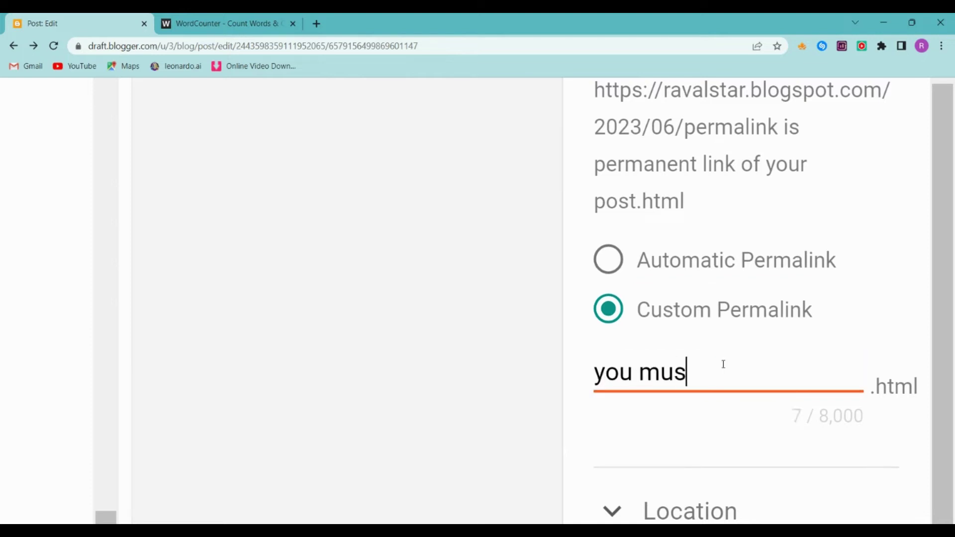
{"action": "type", "text": "t ensure that the p"}
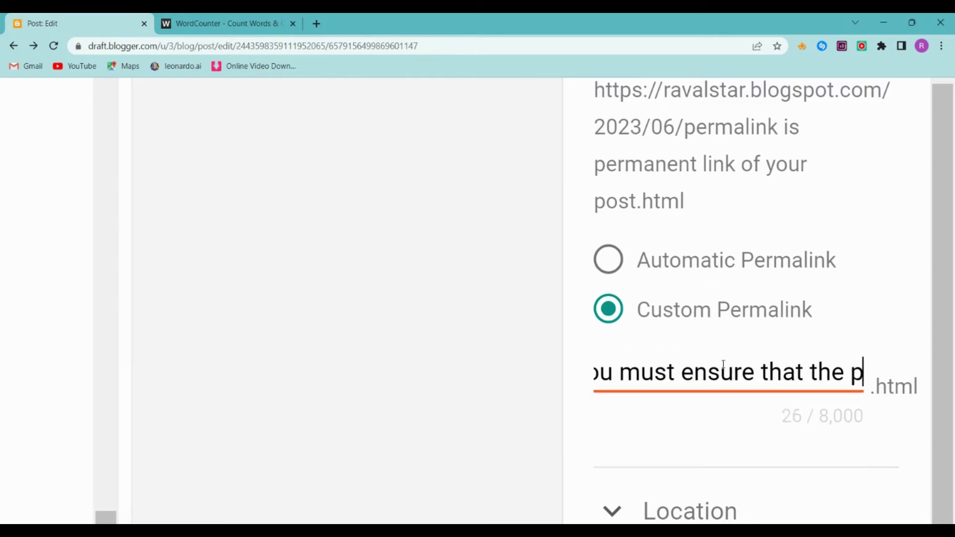
{"action": "type", "text": "ermalink you make"}
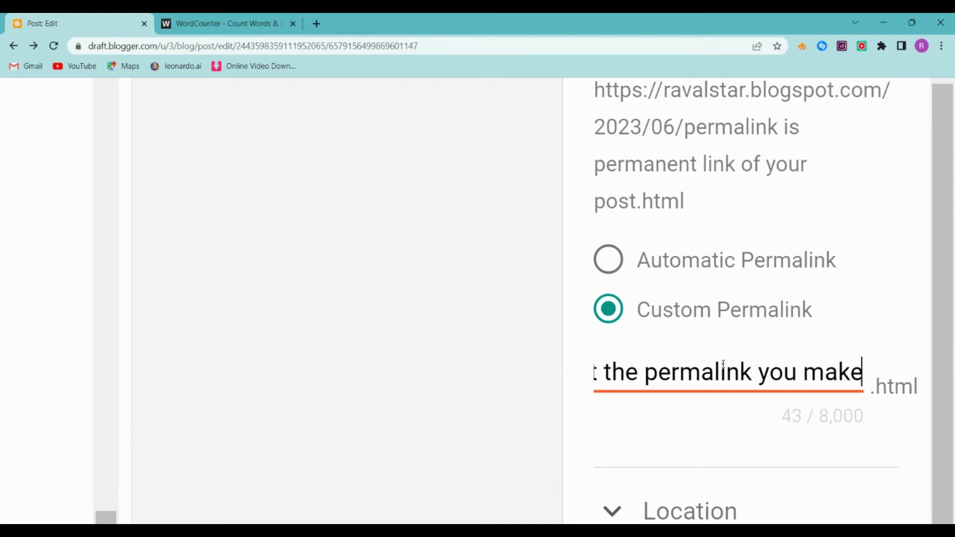
{"action": "type", "text": " , is unique"}
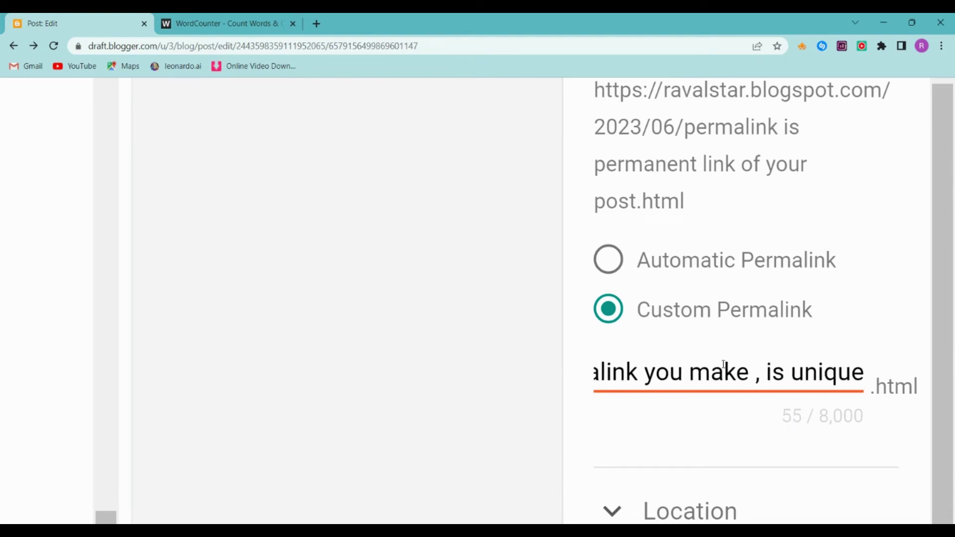
Replace the custom permalink text with "and has never been used on google" and apply it
{"action": "key", "text": "ctrl+a"}
{"action": "key", "text": "BackSpace"}
{"action": "type", "text": "and "}
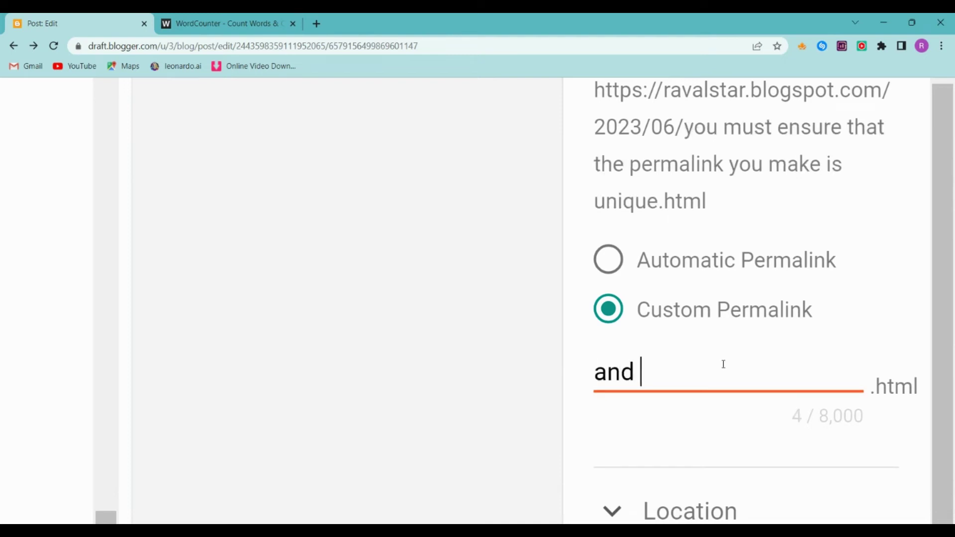
{"action": "type", "text": "has never e"}
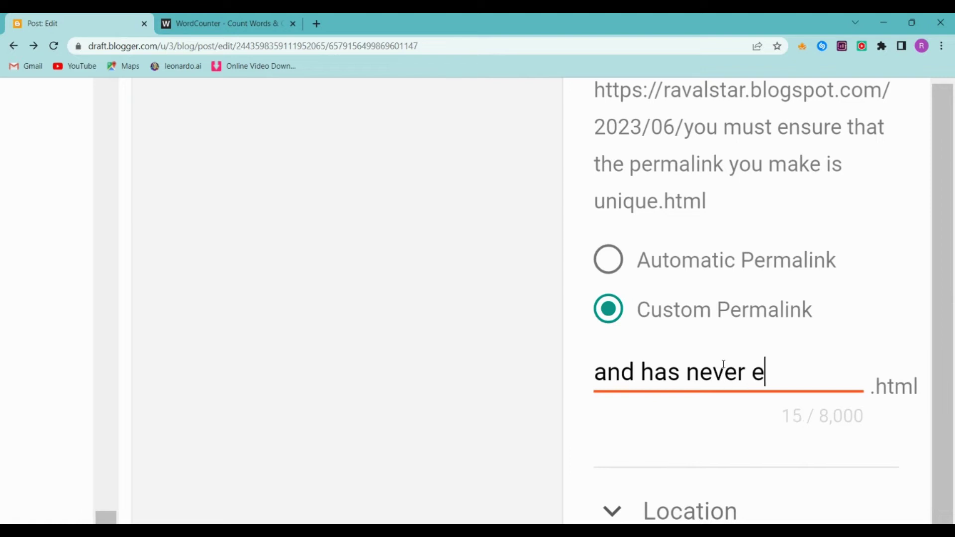
{"action": "type", "text": "been used ongoo"}
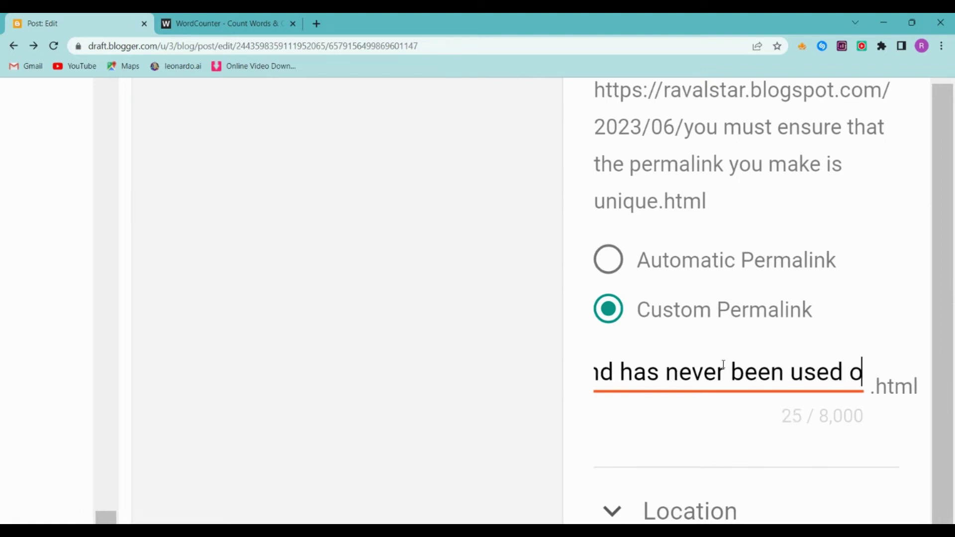
{"action": "key", "text": "BackSpace"}
{"action": "key", "text": "BackSpace"}
{"action": "key", "text": "BackSpace"}
{"action": "type", "text": "google"}
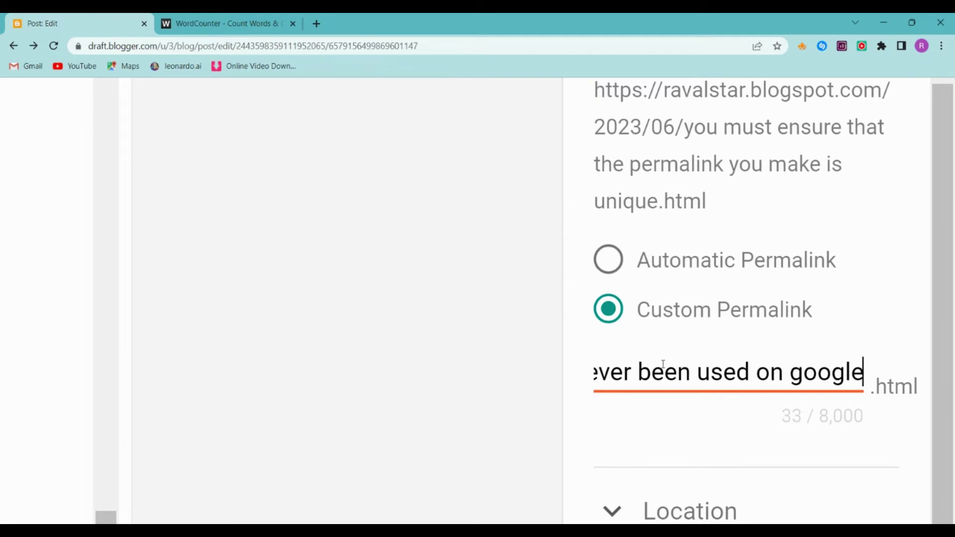
{"action": "key", "text": "Tab"}
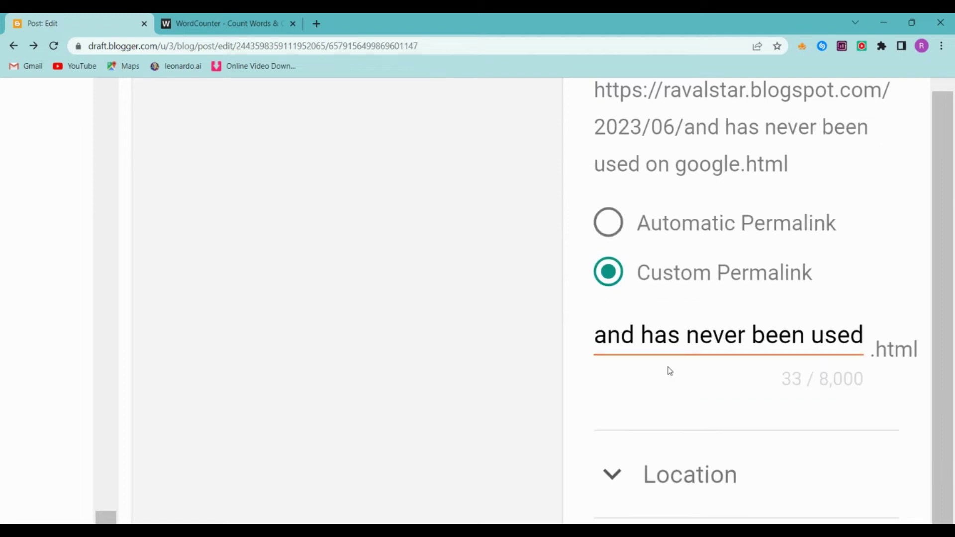
Replace the custom permalink text with "always seperate the title with hyphens"
{"action": "key", "text": "ctrl+a"}
{"action": "key", "text": "BackSpace"}
{"action": "type", "text": "always "}
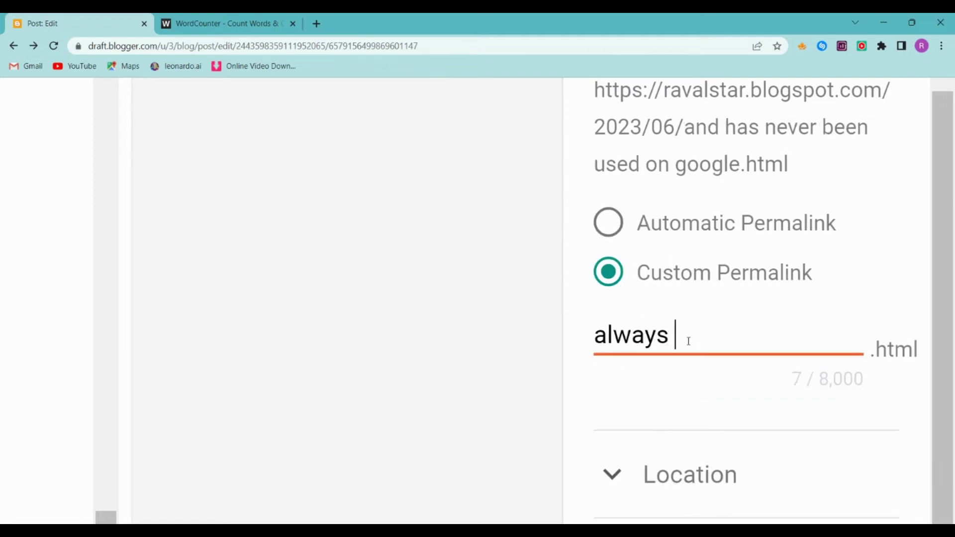
{"action": "type", "text": "seperate the title"}
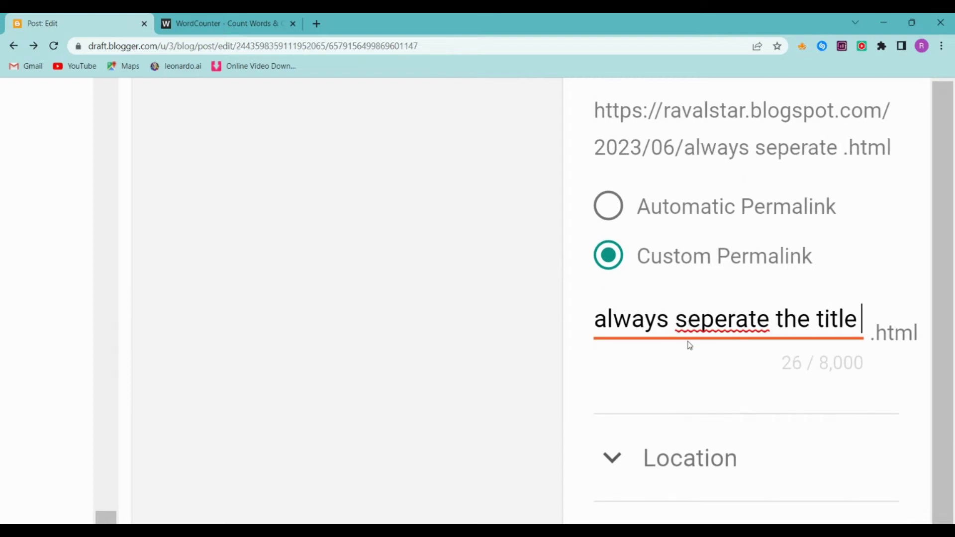
{"action": "type", "text": " with -"}
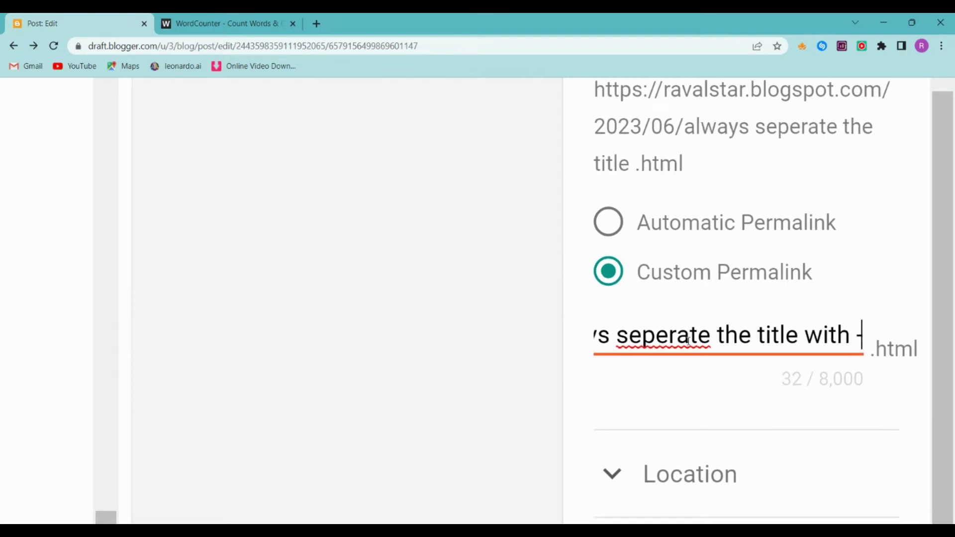
{"action": "key", "text": "BackSpace"}
{"action": "type", "text": "hyphens"}
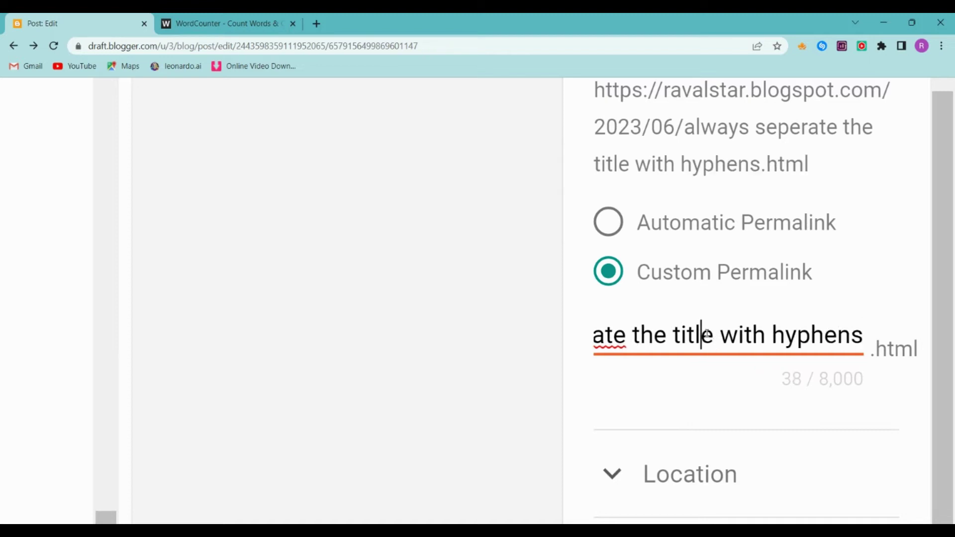
Replace the custom permalink with the hyphenated example "this-is-the-example-permalink-01-91-92"
{"action": "key", "text": "ctrl+a"}
{"action": "key", "text": "BackSpace"}
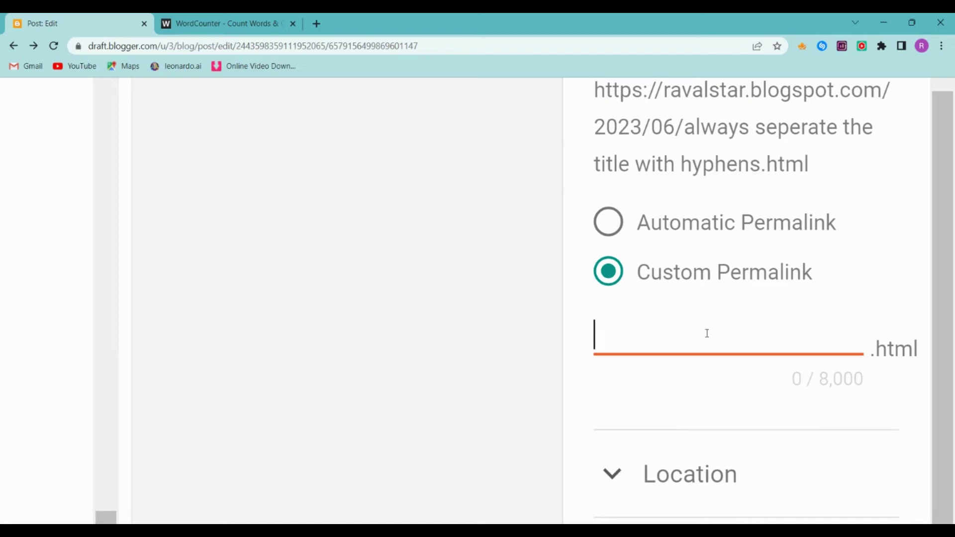
{"action": "type", "text": "this-is"}
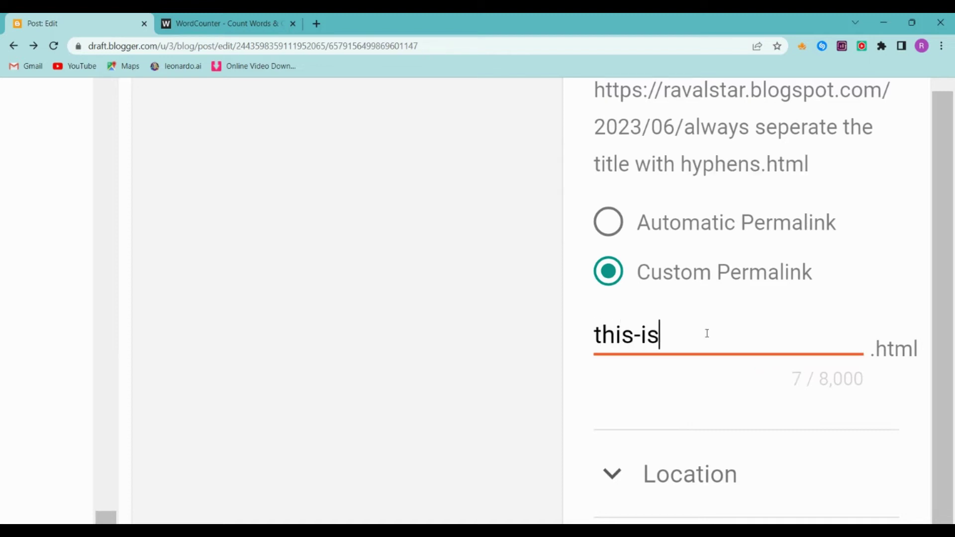
{"action": "type", "text": "-the0"}
{"action": "type", "text": "-ec"}
{"action": "type", "text": "ample"}
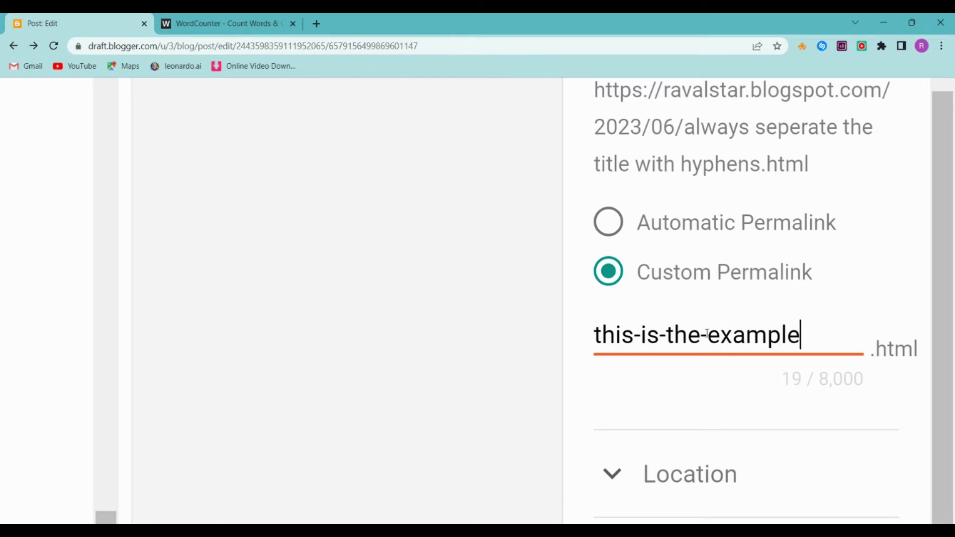
{"action": "type", "text": "-permalin"}
{"action": "type", "text": "k-"}
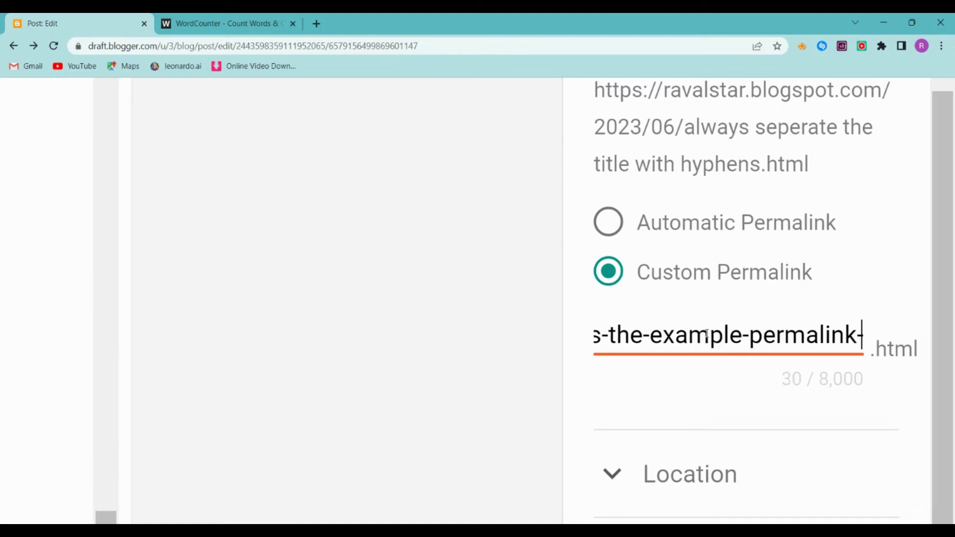
{"action": "type", "text": "01-91-92"}
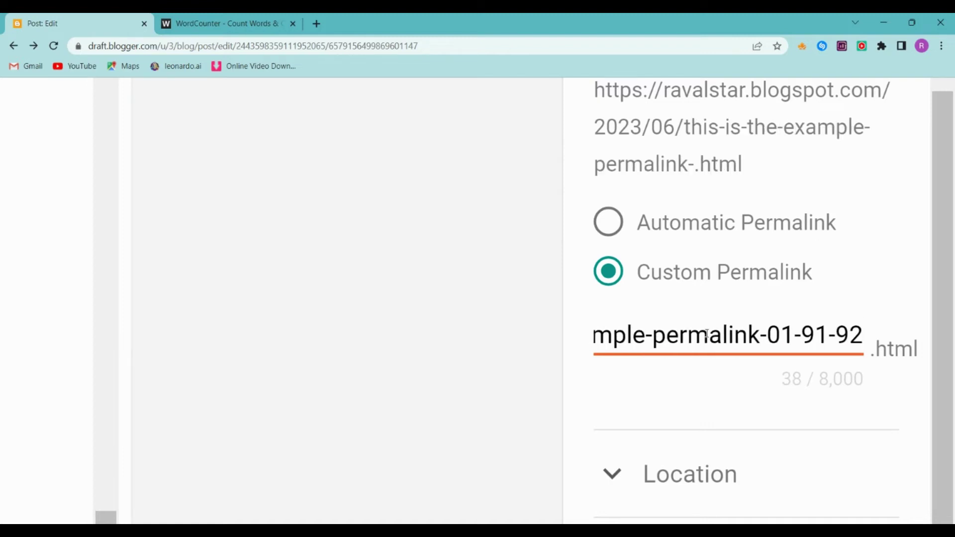
{"action": "scroll", "coordinate": [704, 335], "scroll_direction": "up", "scroll_amount": 1}
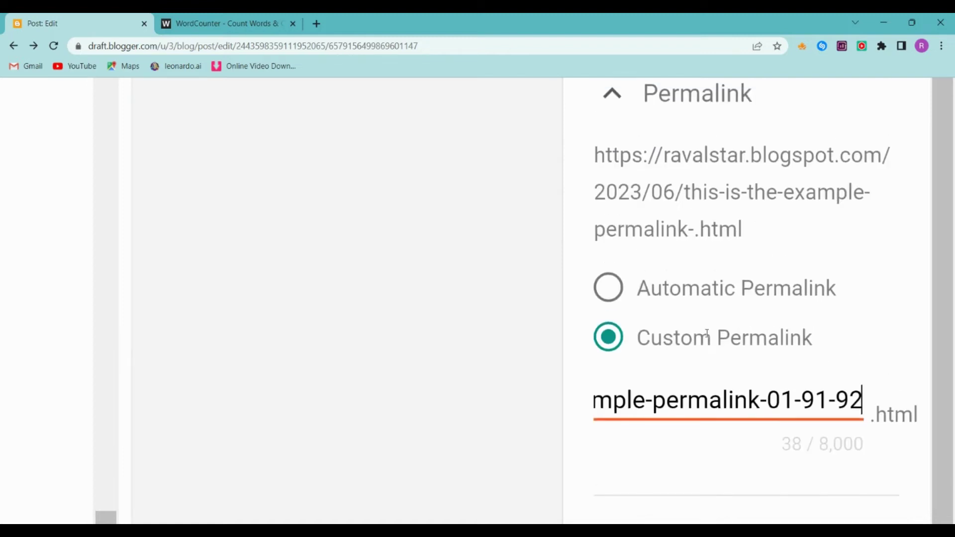
Replace the example permalink with the text "you can use chatgpt to make permalink"
{"action": "key", "text": "ctrl+a"}
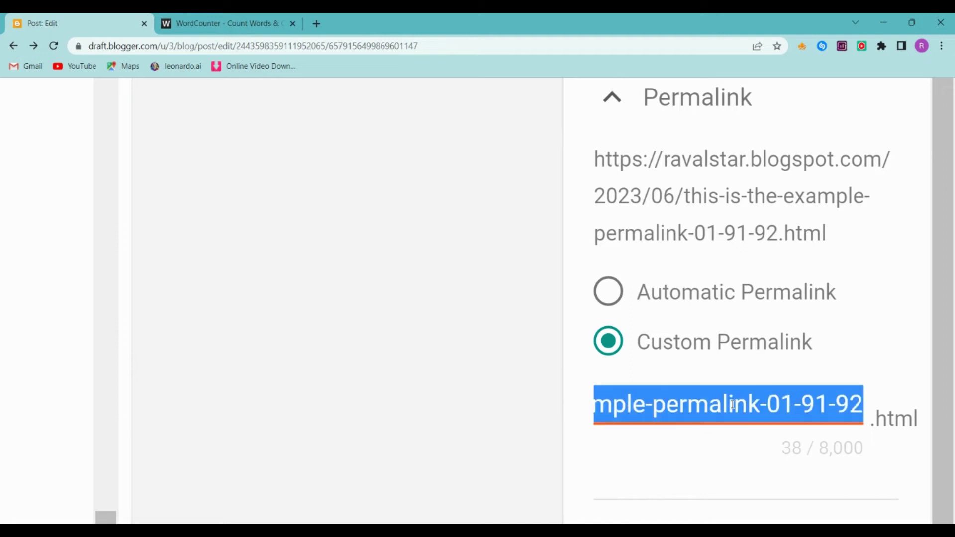
{"action": "type", "text": "you can use ch"}
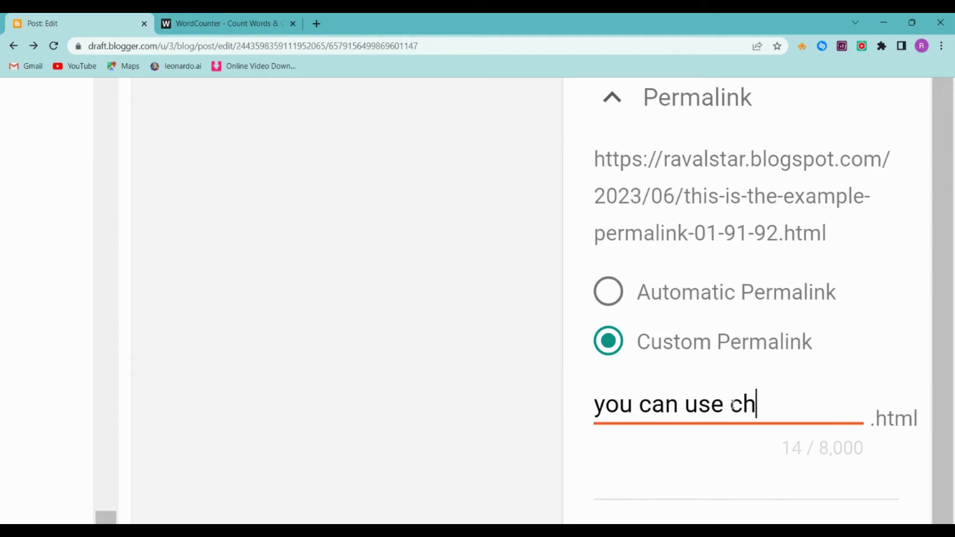
{"action": "type", "text": "aygpt to "}
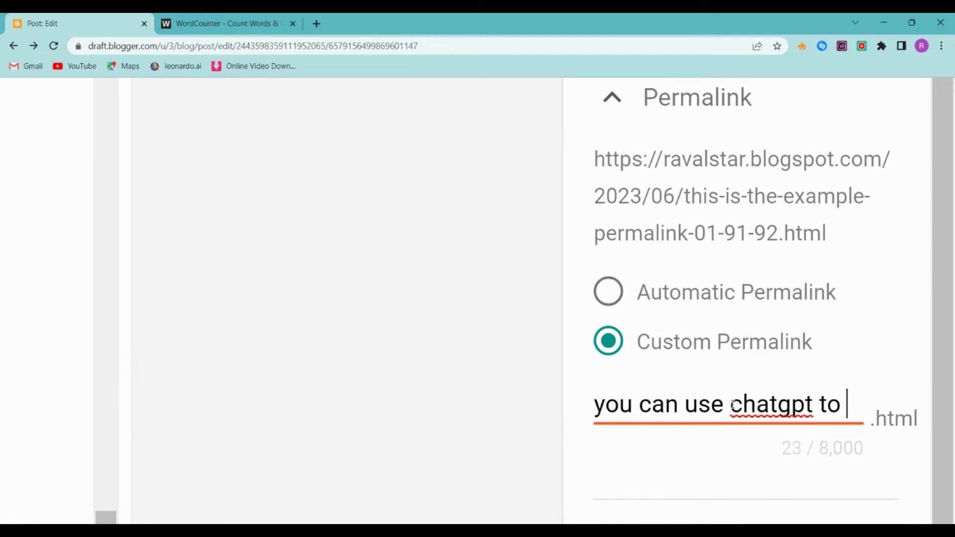
{"action": "type", "text": "make permalink"}
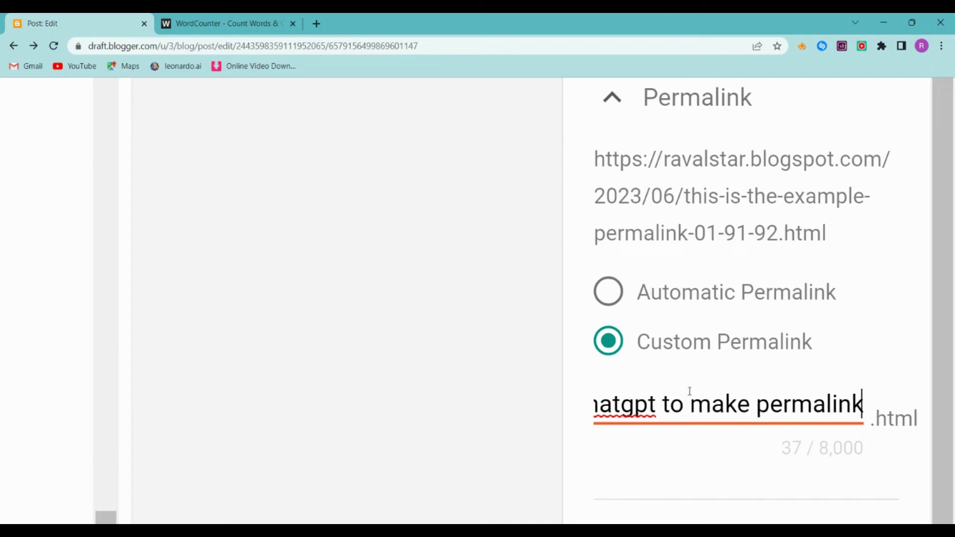
Replace the custom permalink text with "focus on them to get more traaffic"
{"action": "key", "text": "ctrl+a"}
{"action": "key", "text": "BackSpace"}
{"action": "type", "text": "focus on "}
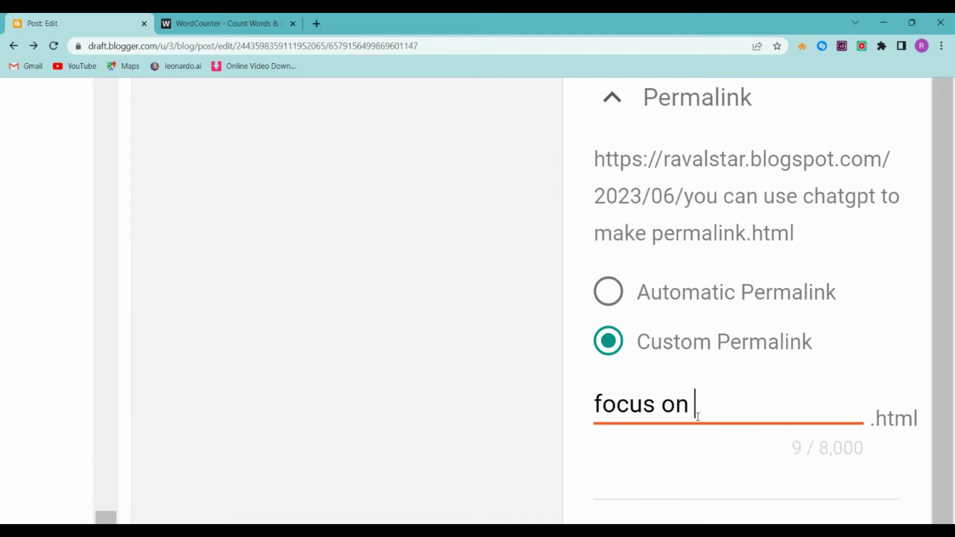
{"action": "type", "text": "them to get more tr"}
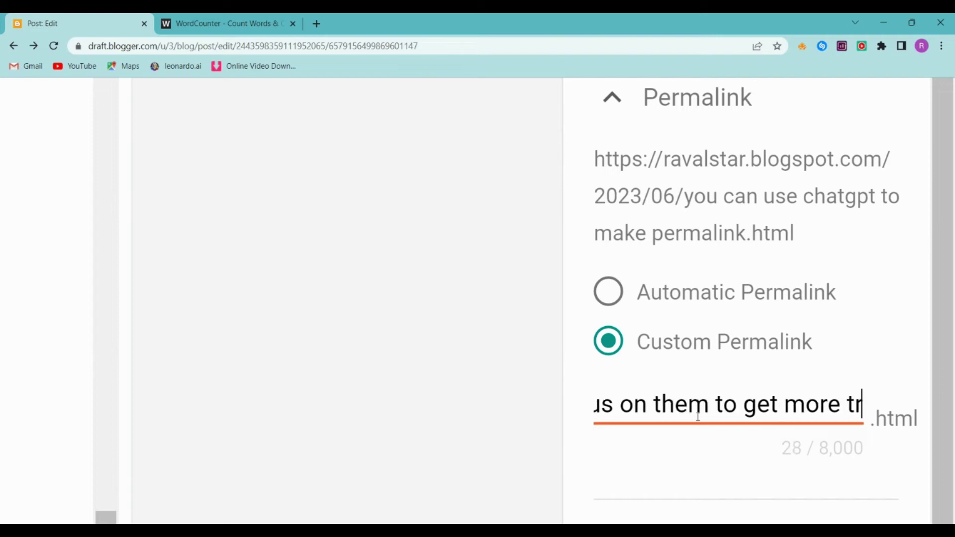
{"action": "type", "text": "aaffic"}
Replace the custom permalink text with "add your keyword in the beginning"
{"action": "double_click", "coordinate": [697, 416]}
{"action": "key", "text": "ctrl+a"}
{"action": "key", "text": "BackSpace"}
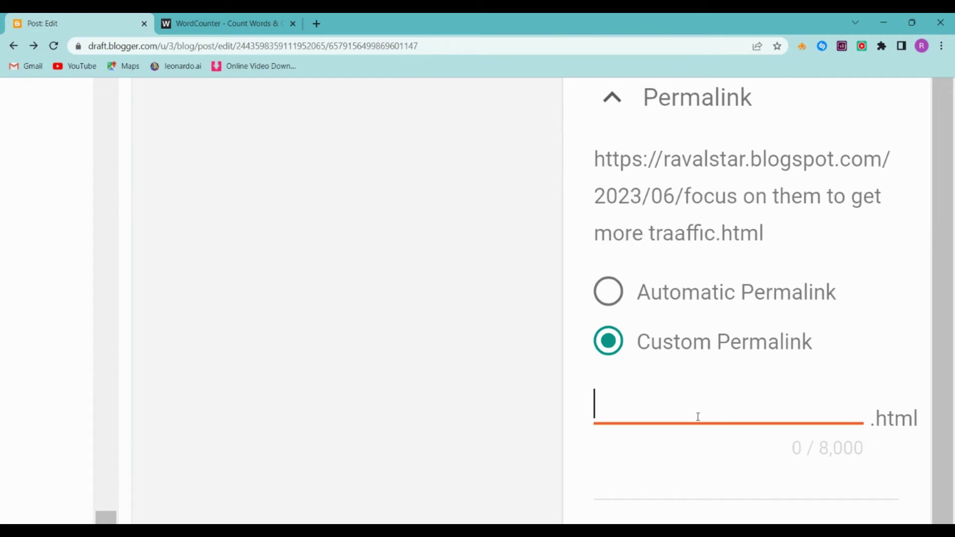
{"action": "type", "text": "add your keyword in "}
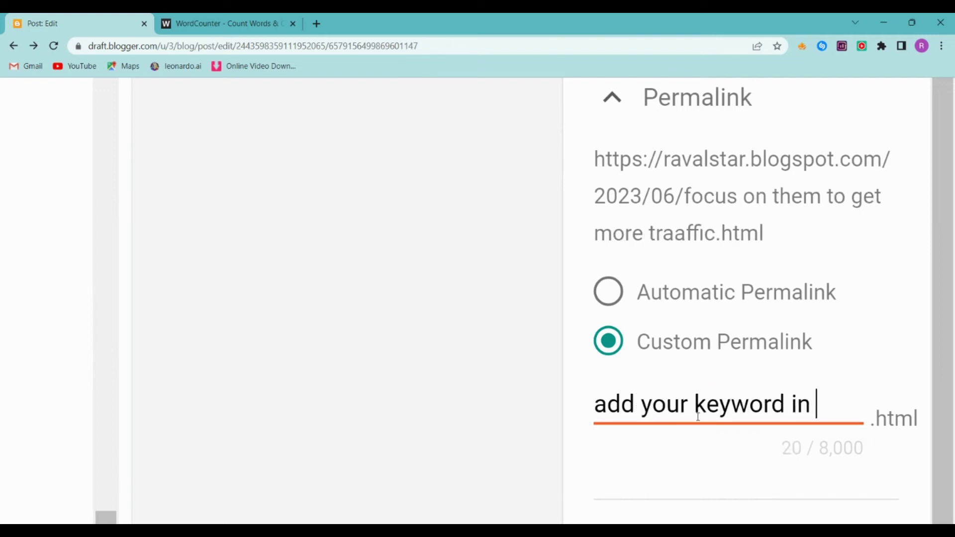
{"action": "type", "text": "the beginning"}
{"action": "double_click", "coordinate": [698, 417]}
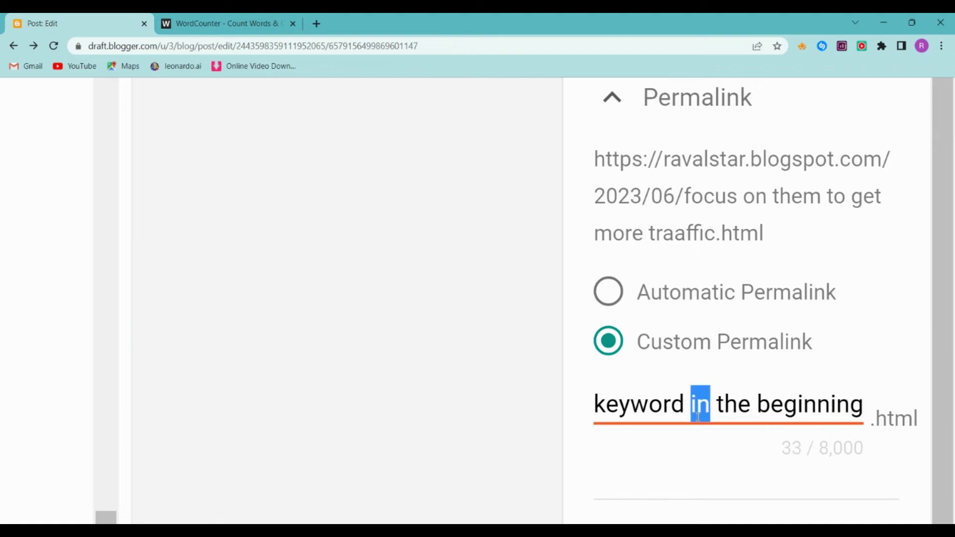
Expand the post's Location settings and enter "set location to your target coutnry" in the location search
{"action": "key", "text": "ctrl+a"}
{"action": "left_click", "coordinate": [697, 417]}
{"action": "scroll", "coordinate": [697, 420], "scroll_direction": "down", "scroll_amount": 5}
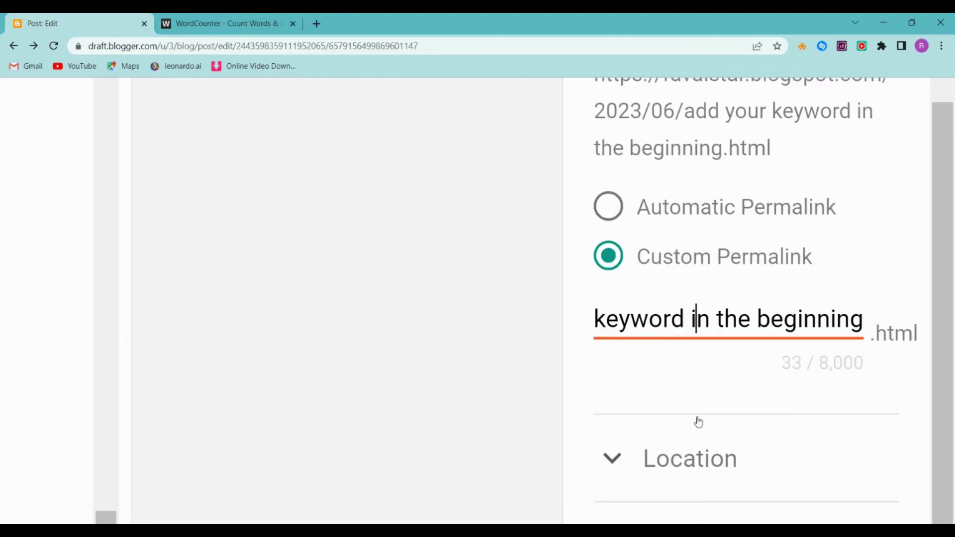
{"action": "left_click", "coordinate": [688, 405]}
{"action": "scroll", "coordinate": [691, 403], "scroll_direction": "down", "scroll_amount": 1}
{"action": "left_click", "coordinate": [647, 181]}
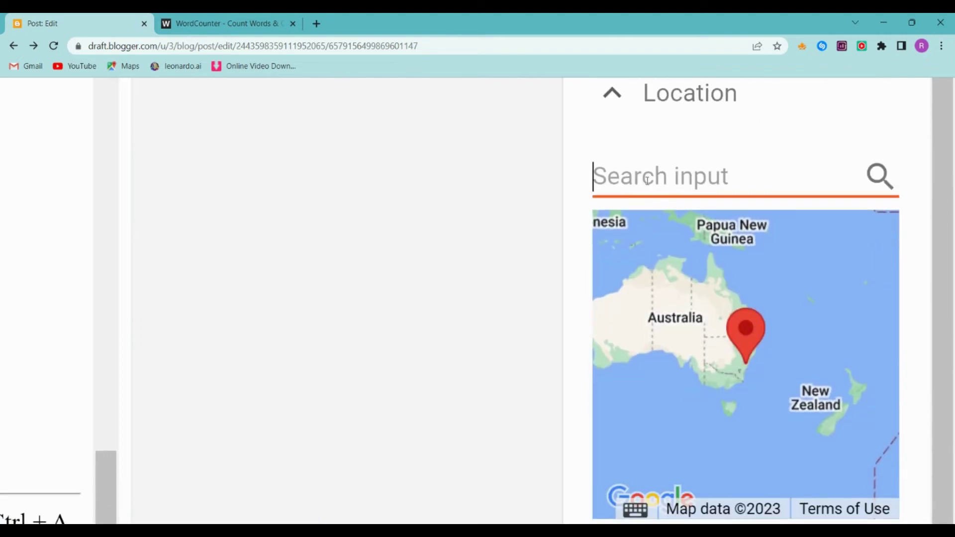
{"action": "type", "text": "set l"}
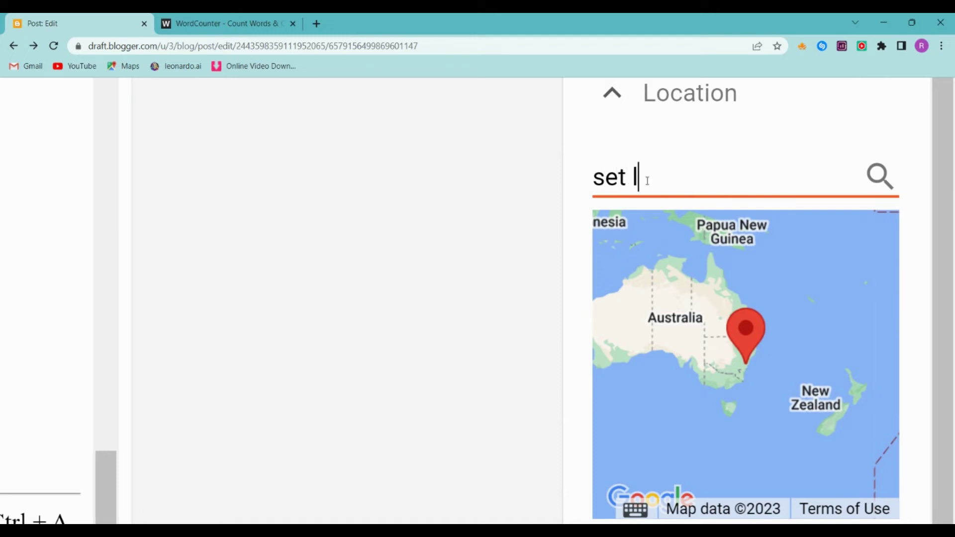
{"action": "type", "text": "ocation yo"}
{"action": "key", "text": "BackSpace"}
{"action": "key", "text": "BackSpace"}
{"action": "type", "text": "to "}
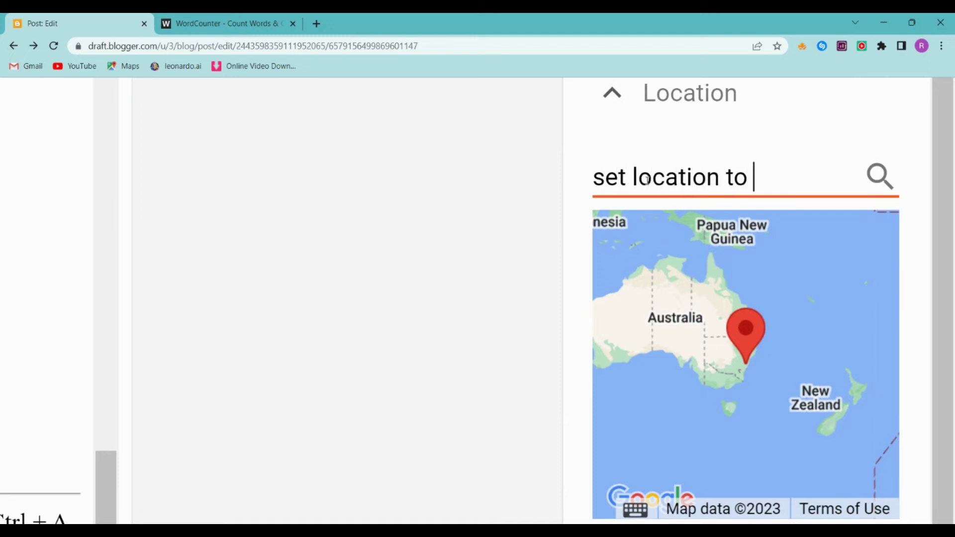
{"action": "type", "text": "your target coutn"}
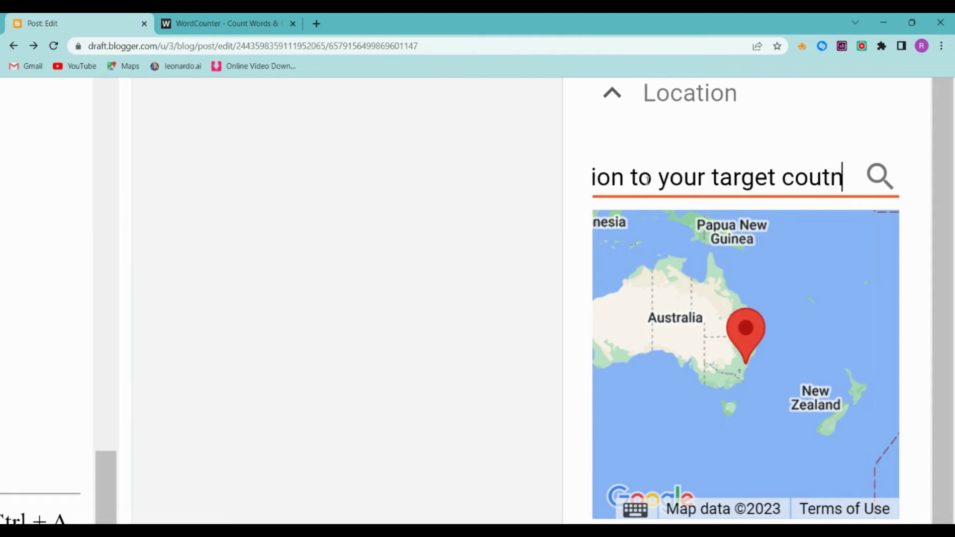
{"action": "type", "text": "ry"}
Place the location map pin on India, clear the location search text and collapse the Location settings
{"action": "left_click_drag", "start_coordinate": [644, 217], "coordinate": [808, 366]}
{"action": "left_click", "coordinate": [760, 289]}
{"action": "scroll", "coordinate": [760, 288], "scroll_direction": "down", "scroll_amount": 5}
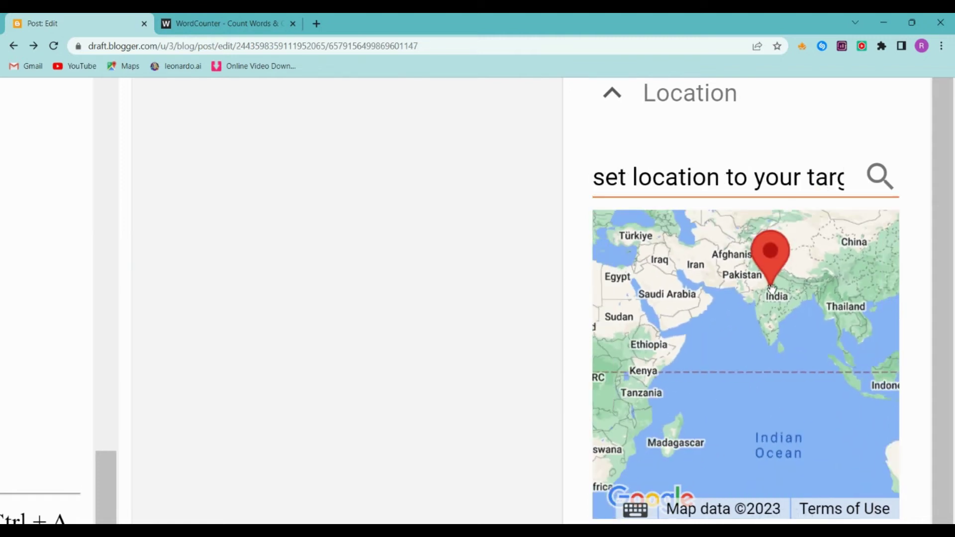
{"action": "left_click", "coordinate": [709, 185]}
{"action": "key", "text": "ctrl+a"}
{"action": "key", "text": "BackSpace"}
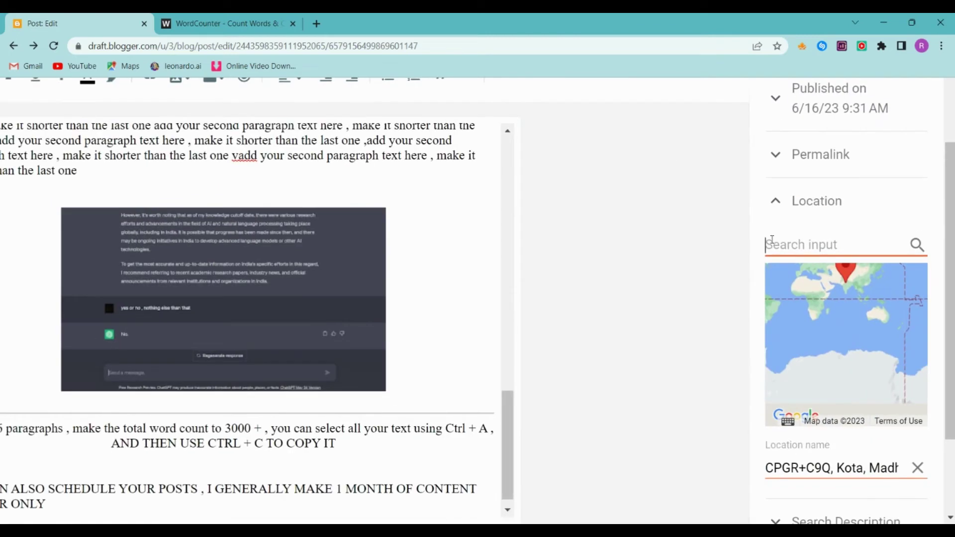
{"action": "scroll", "coordinate": [780, 214], "scroll_direction": "up", "scroll_amount": 2}
{"action": "left_click", "coordinate": [795, 322]}
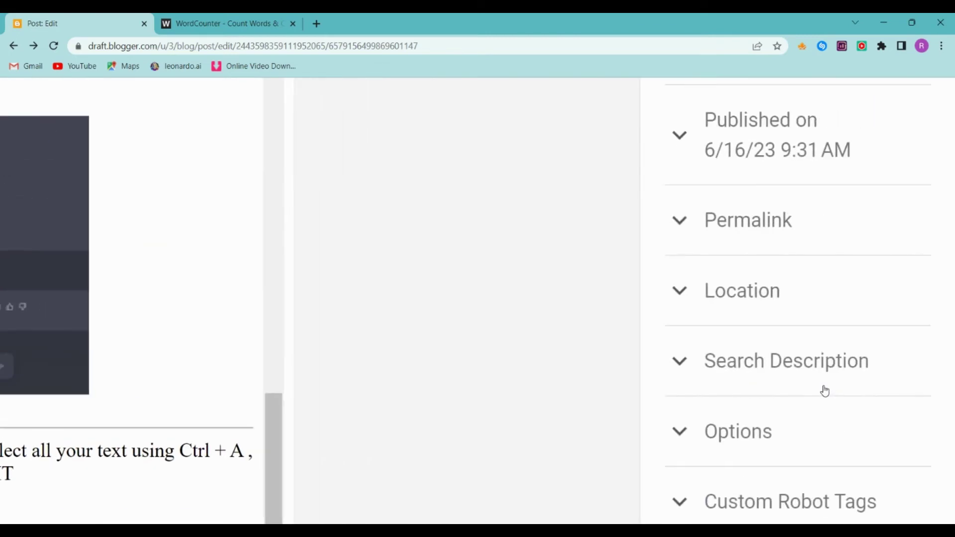
Enter "Search description appreas like this" as the post's search description
{"action": "left_click", "coordinate": [823, 378]}
{"action": "left_click", "coordinate": [773, 373]}
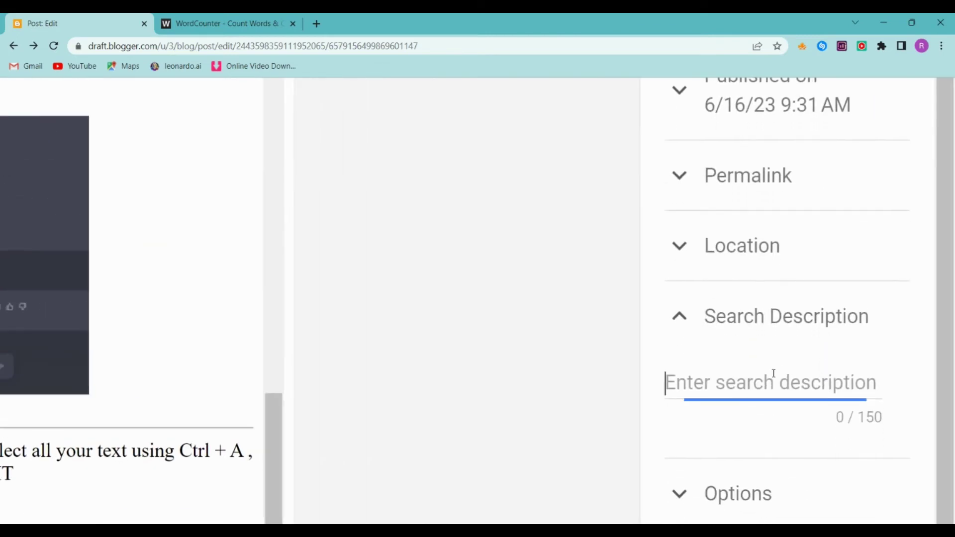
{"action": "type", "text": "Search "}
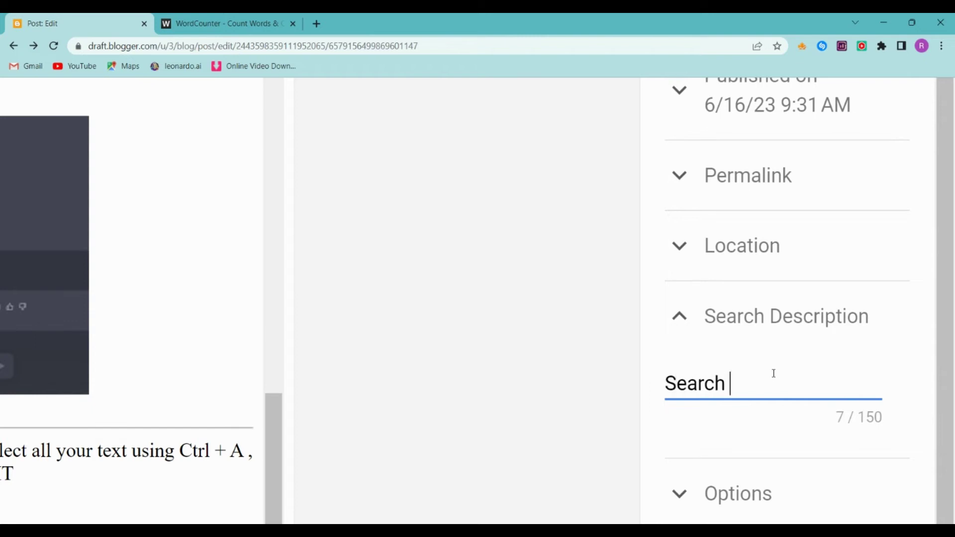
{"action": "type", "text": "description ap"}
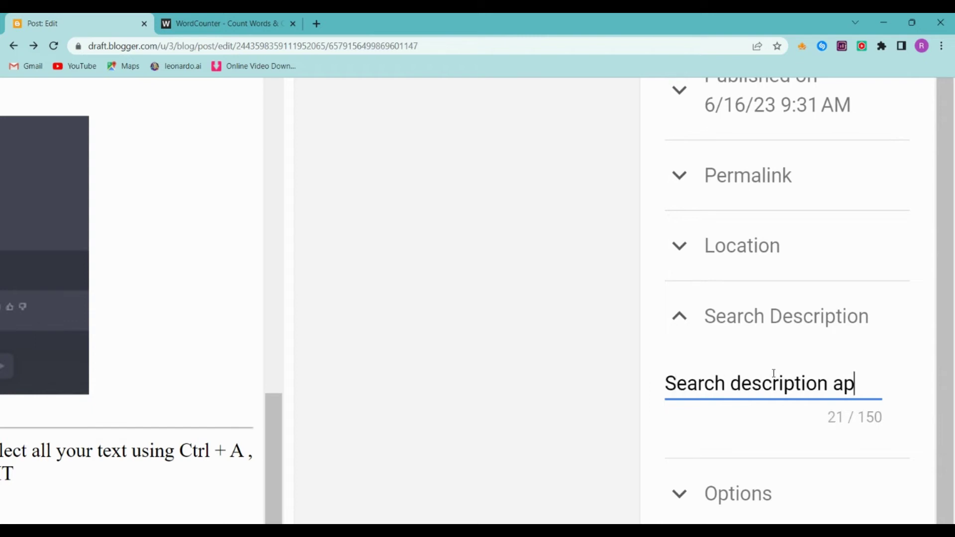
{"action": "type", "text": "preas lik"}
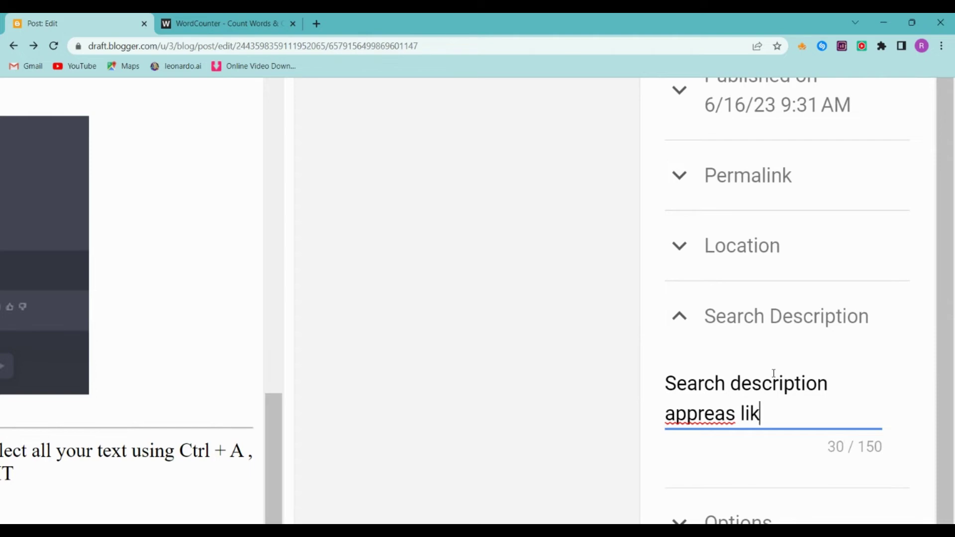
{"action": "type", "text": "e this"}
Switch to the WordCounter browser tab, return to its Google results and examine the description snippet under the WordCounter result
{"action": "left_click", "coordinate": [244, 19]}
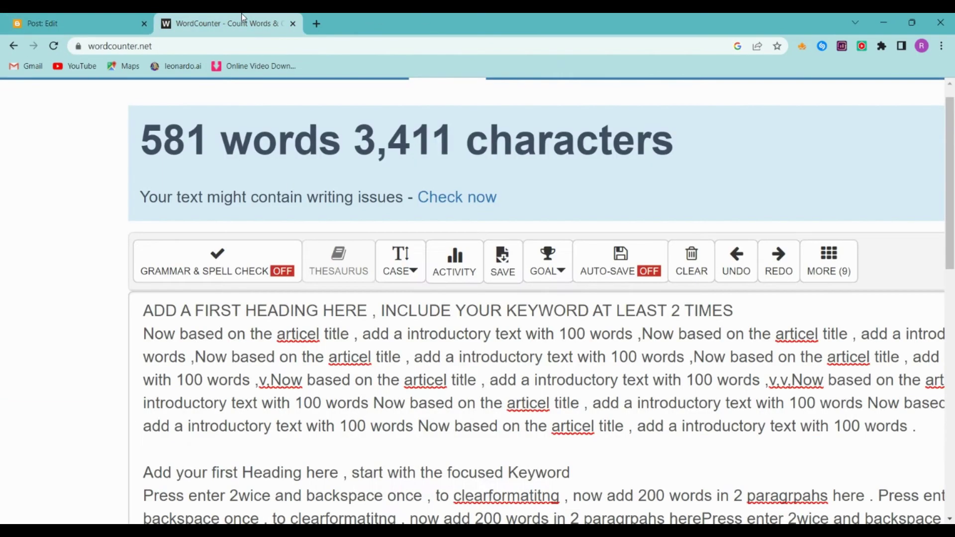
{"action": "left_click", "coordinate": [14, 46]}
{"action": "left_click", "coordinate": [224, 245]}
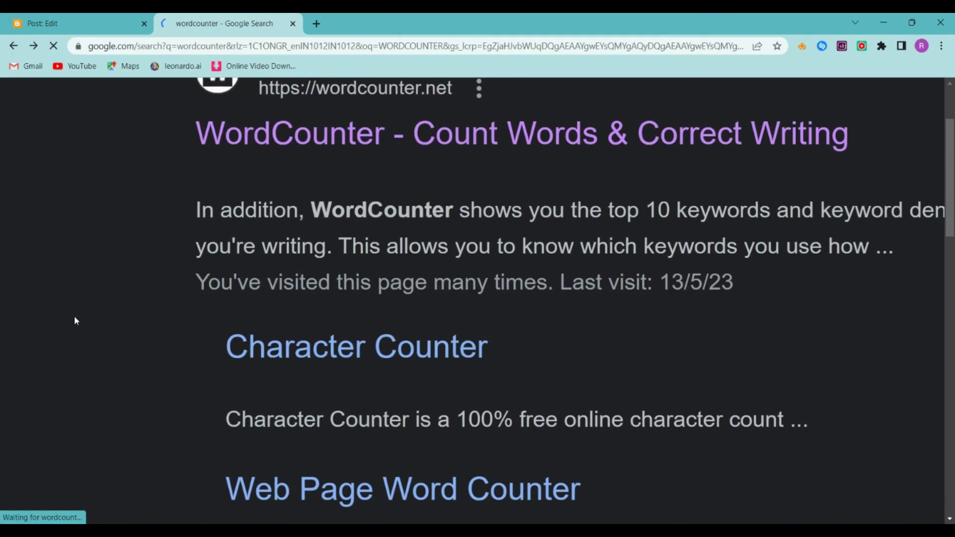
{"action": "left_click_drag", "start_coordinate": [19, 205], "coordinate": [345, 297]}
{"action": "scroll", "coordinate": [345, 297], "scroll_direction": "up", "scroll_amount": 6}
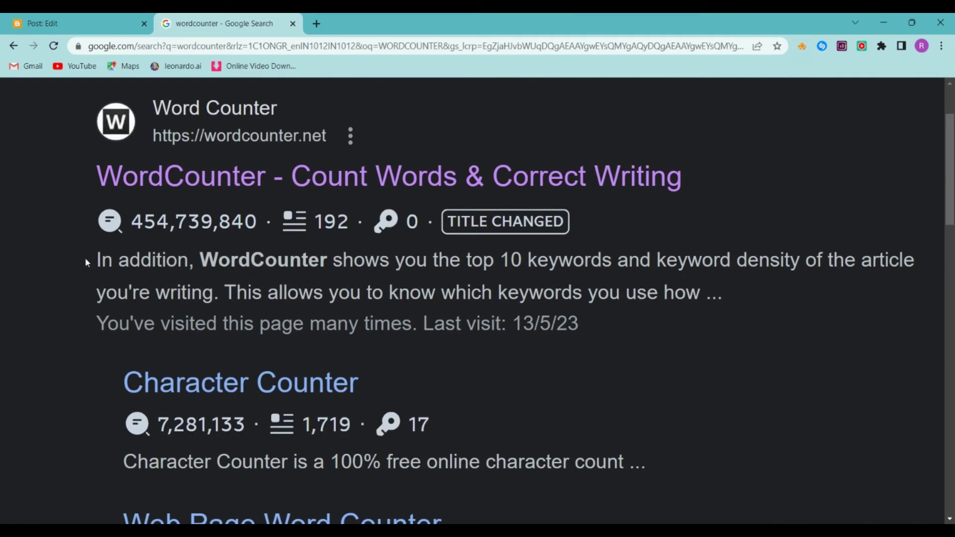
{"action": "left_click_drag", "start_coordinate": [96, 260], "coordinate": [660, 311]}
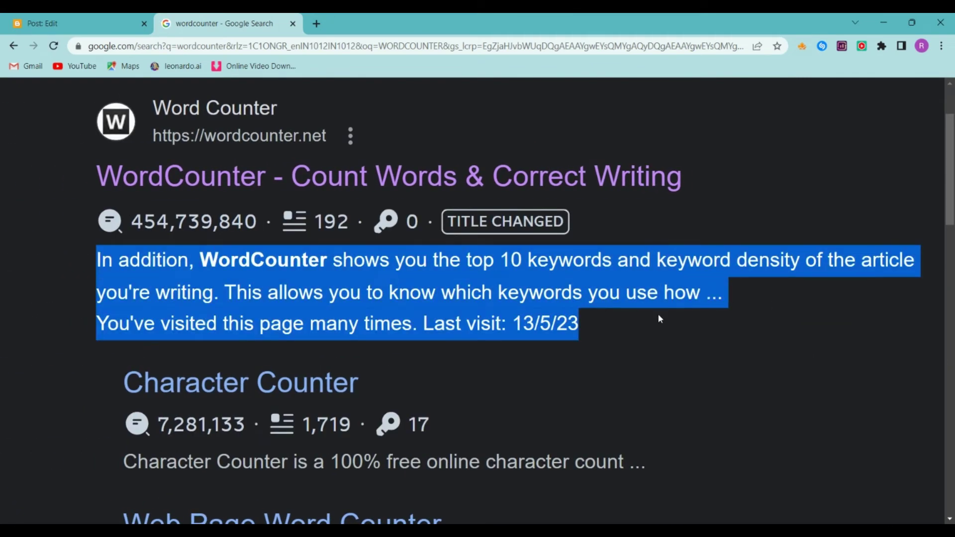
{"action": "left_click", "coordinate": [658, 314]}
{"action": "scroll", "coordinate": [657, 313], "scroll_direction": "down", "scroll_amount": 6}
Return to the Blogger post and replace its search description with "ensure to use your keyword 2 times in the sd"
{"action": "left_click", "coordinate": [148, 19]}
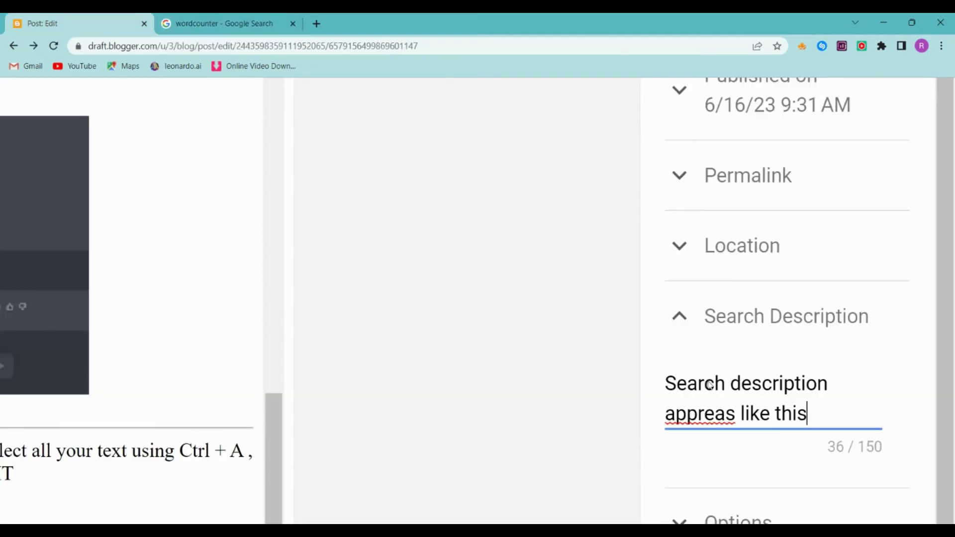
{"action": "key", "text": "ctrl+a"}
{"action": "key", "text": "BackSpace"}
{"action": "type", "text": "ensure"}
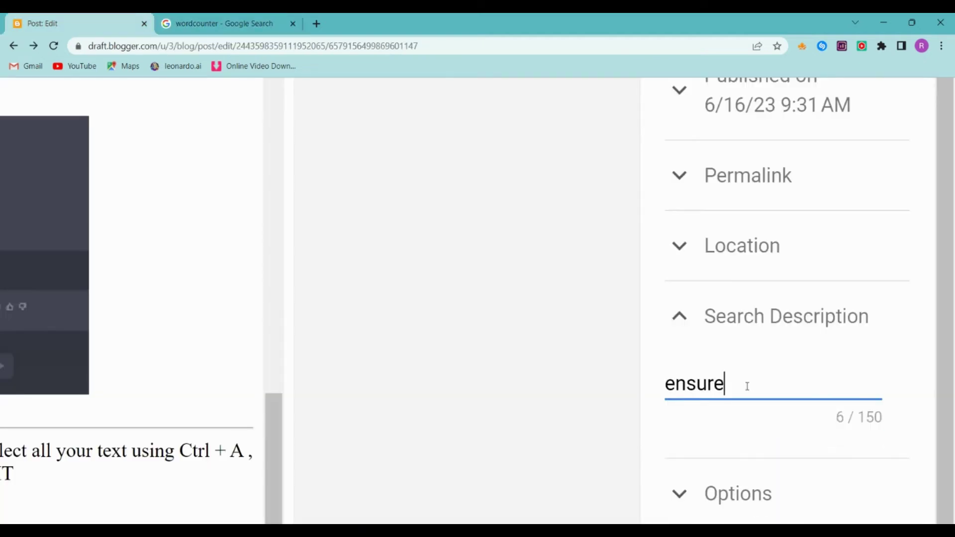
{"action": "type", "text": " to use your key"}
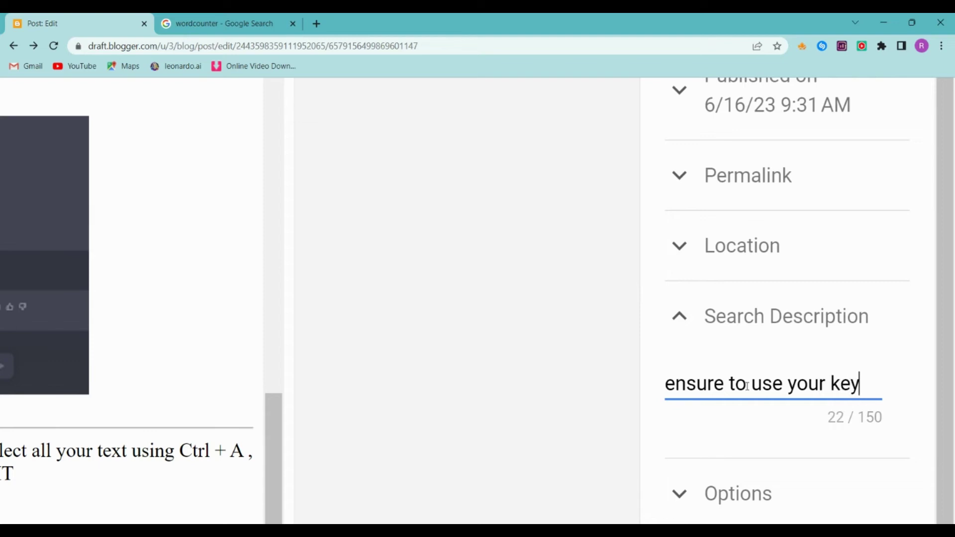
{"action": "type", "text": "word 2 times "}
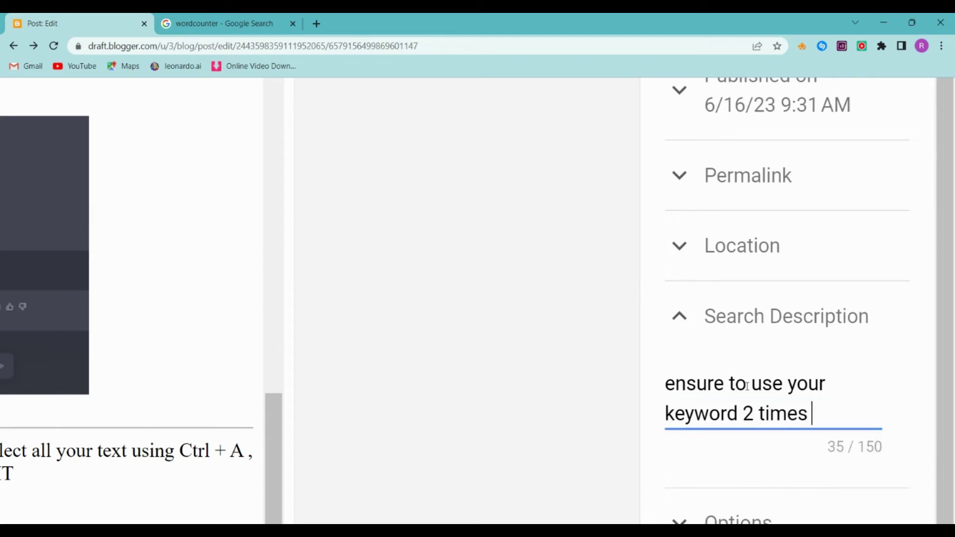
{"action": "type", "text": "in the sd"}
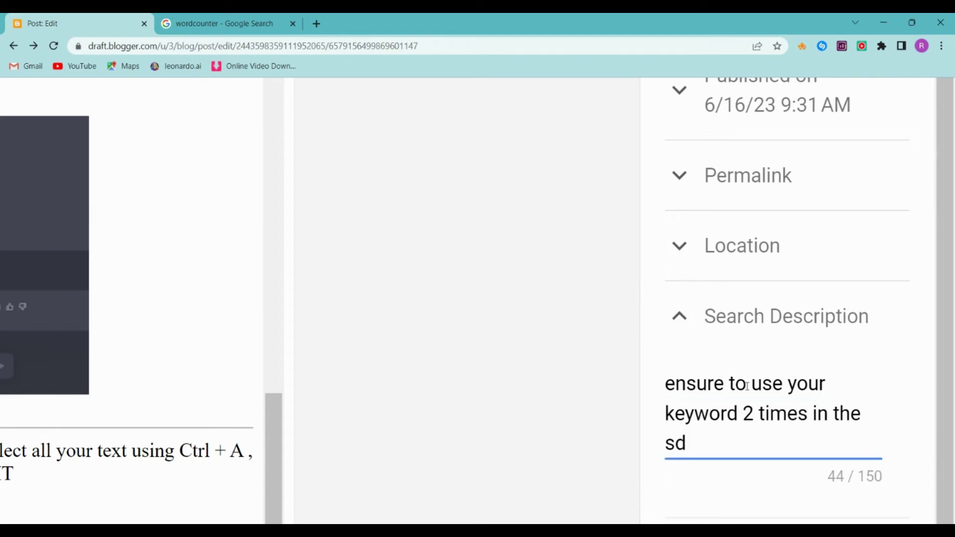
Replace the search description with "it is very important for SEO Score"
{"action": "key", "text": "ctrl+a"}
{"action": "key", "text": "BackSpace"}
{"action": "type", "text": "it"}
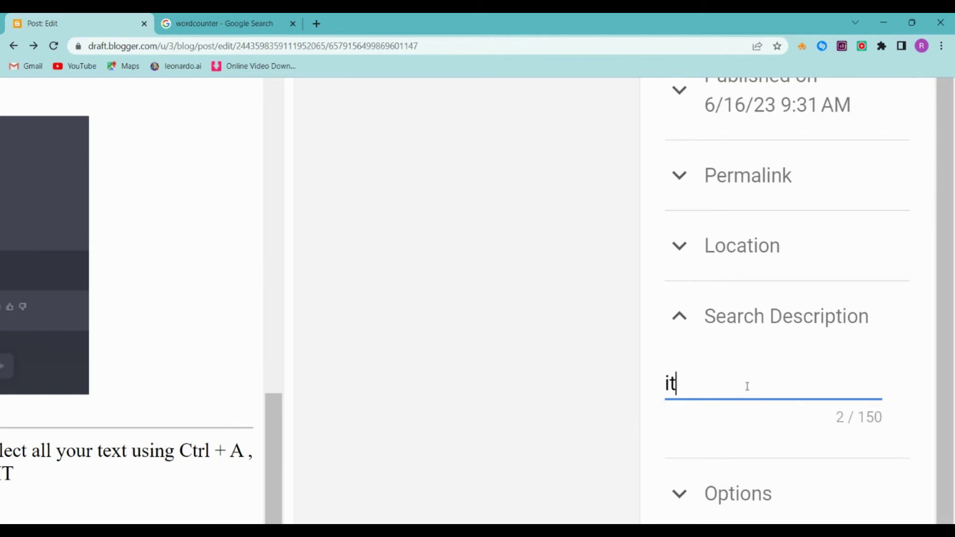
{"action": "type", "text": " is very import"}
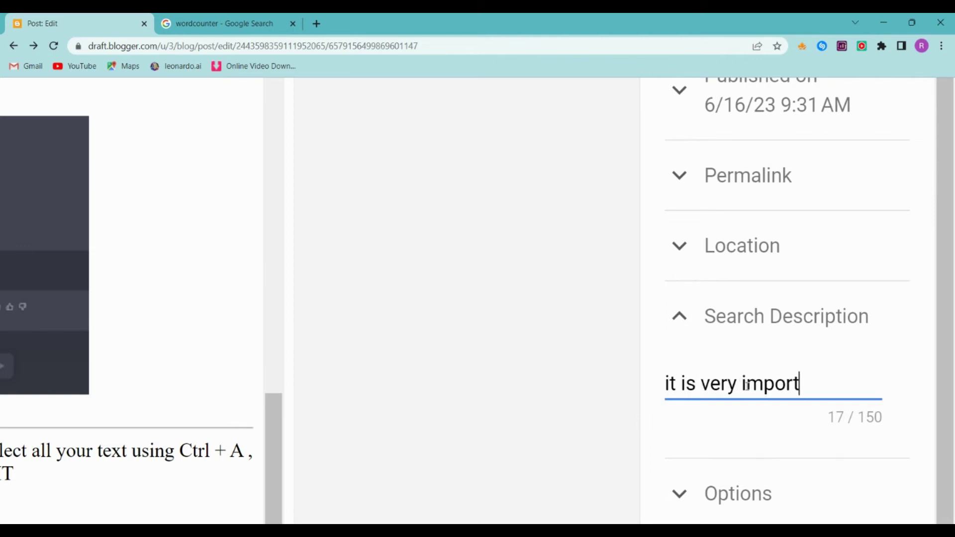
{"action": "type", "text": "ant for SEO Score"}
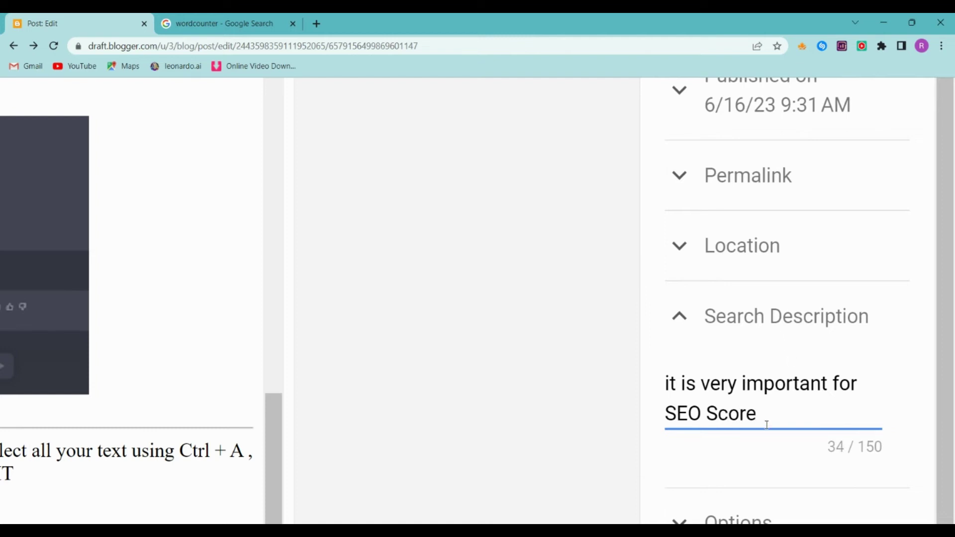
Try the reader comment choices in the post's Options, ending on "Do not allow, hide existing", and collapse the section
{"action": "scroll", "coordinate": [770, 425], "scroll_direction": "down", "scroll_amount": 2}
{"action": "left_click", "coordinate": [750, 417]}
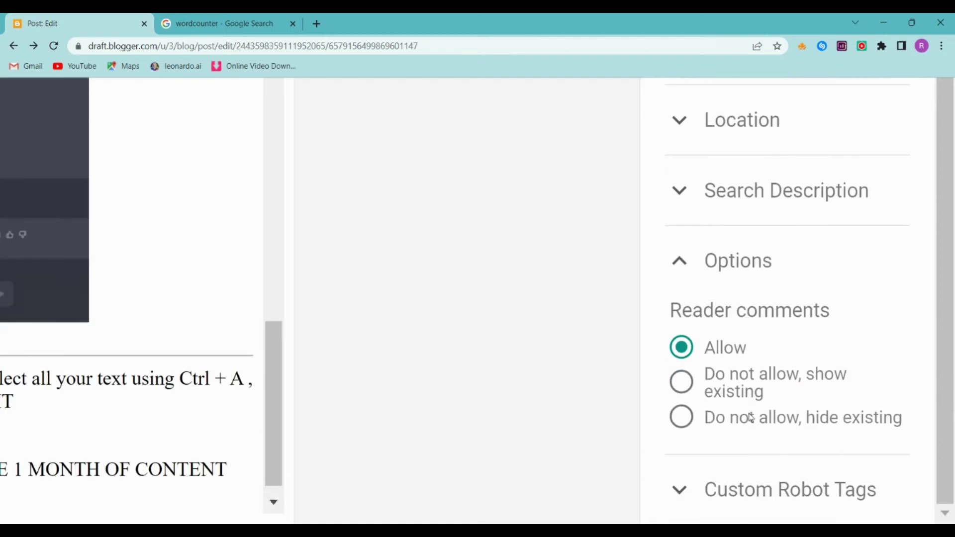
{"action": "left_click", "coordinate": [680, 381]}
{"action": "left_click", "coordinate": [681, 417]}
{"action": "left_click", "coordinate": [680, 346]}
{"action": "left_click", "coordinate": [681, 417]}
{"action": "left_click", "coordinate": [688, 276]}
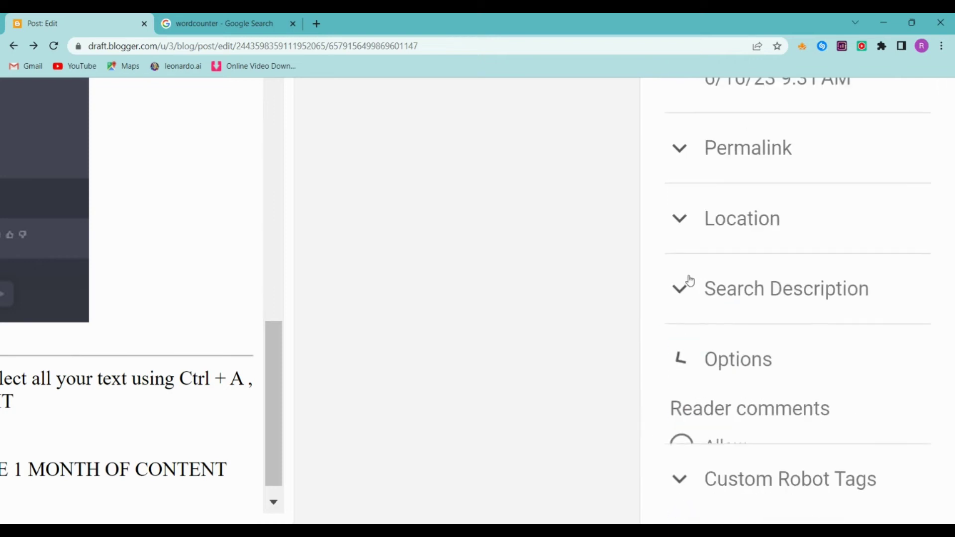
Expand the Custom Robot Tags, toggle the default tag off and back on, and collapse the section
{"action": "left_click", "coordinate": [733, 429]}
{"action": "scroll", "coordinate": [706, 348], "scroll_direction": "down", "scroll_amount": 5}
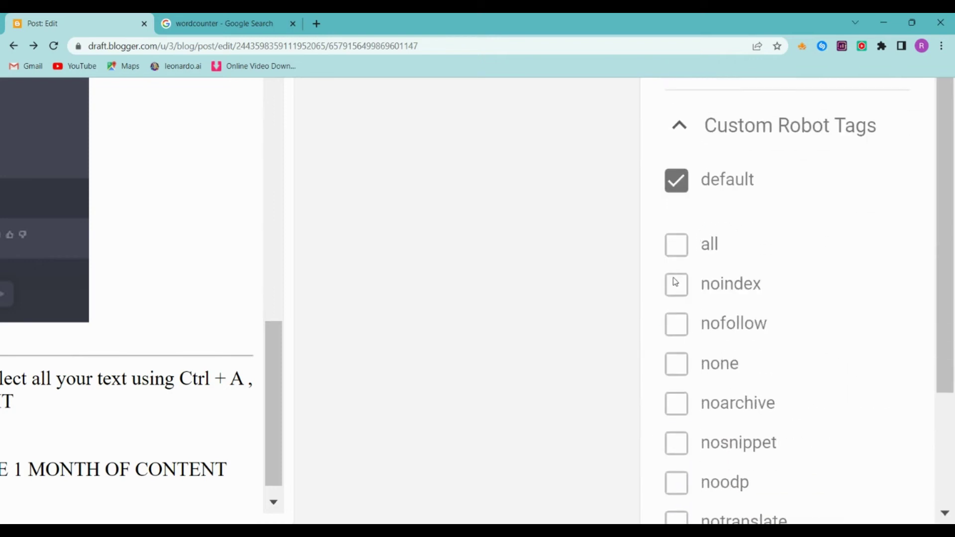
{"action": "left_click", "coordinate": [673, 182]}
{"action": "left_click", "coordinate": [673, 182]}
{"action": "left_click", "coordinate": [682, 128]}
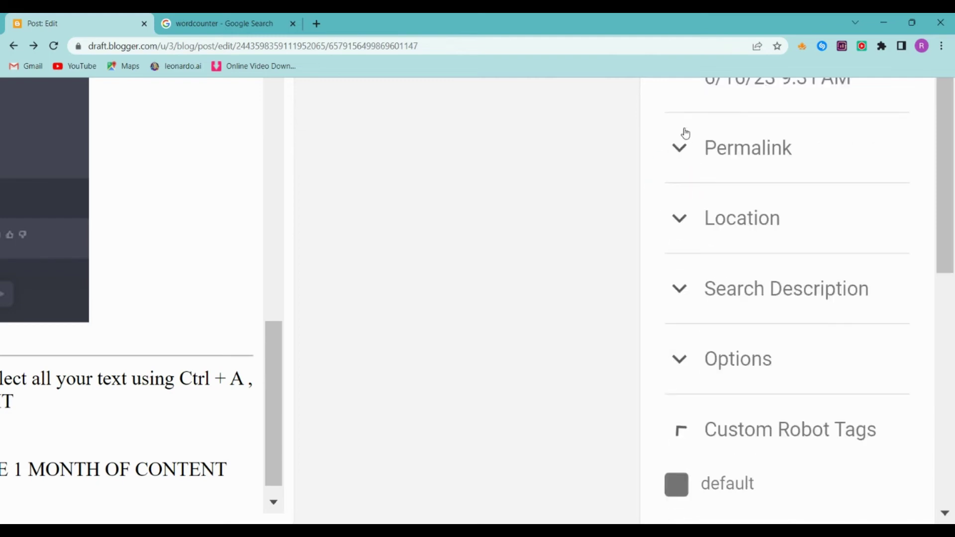
End the post body with "custom robot tags have already been covered in the previous videos , you can watch them in i button"
{"action": "scroll", "coordinate": [287, 505], "scroll_direction": "down", "scroll_amount": 1}
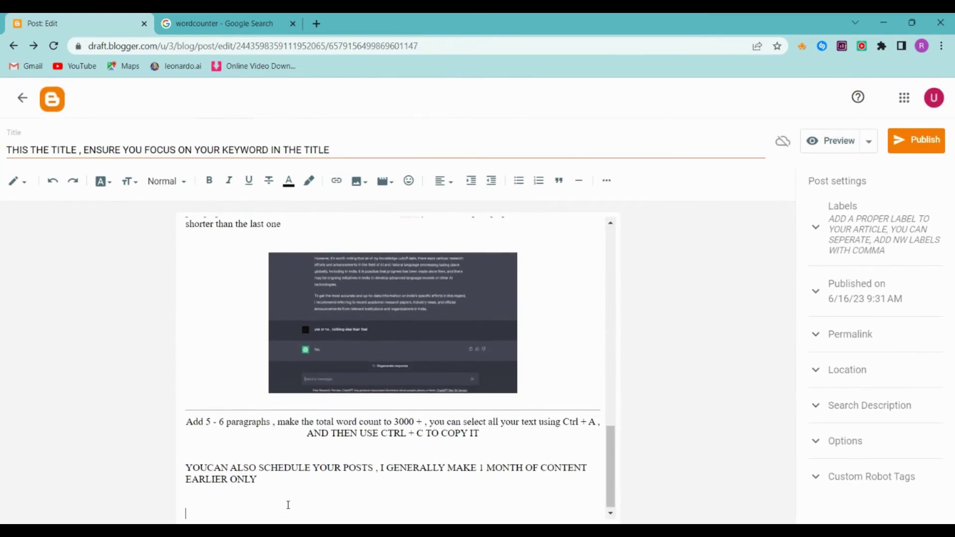
{"action": "type", "text": "custom r"}
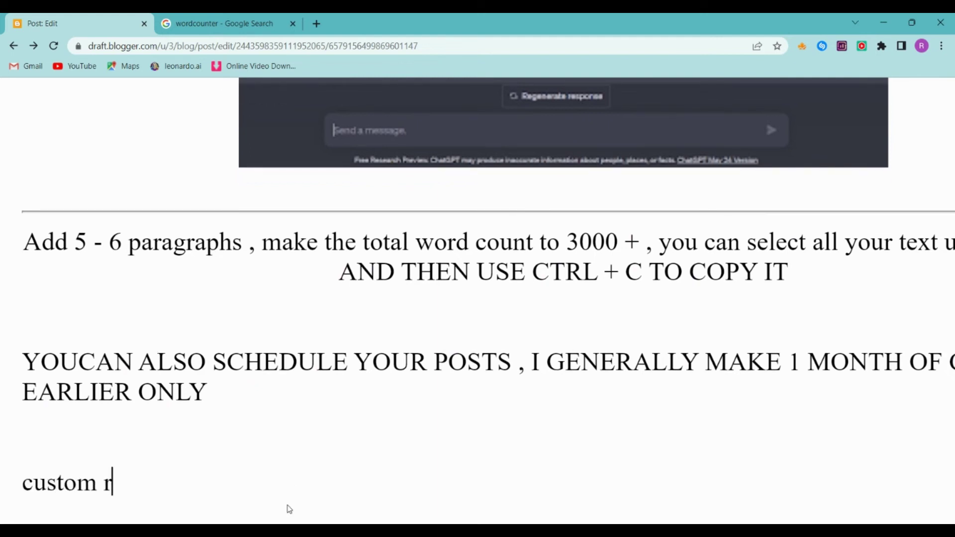
{"action": "type", "text": "obot tags have alr"}
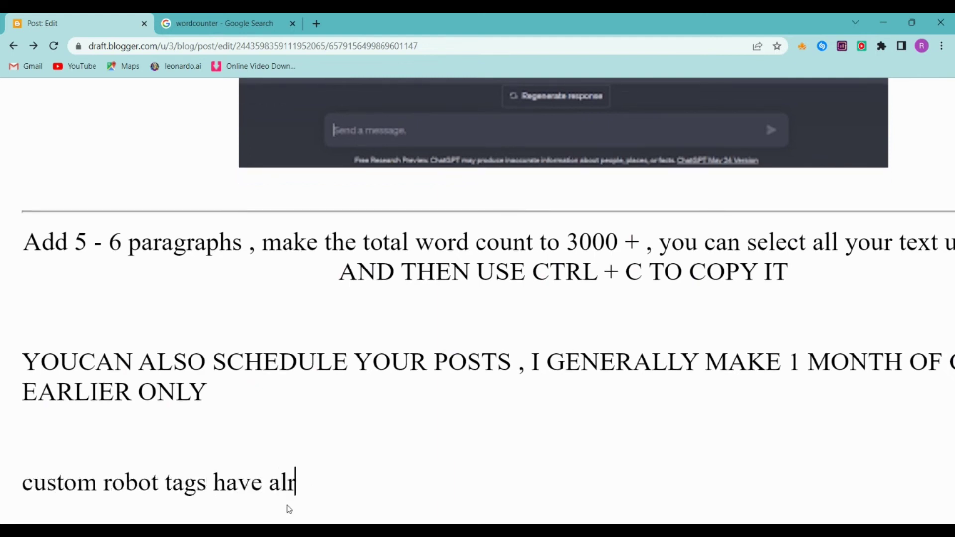
{"action": "type", "text": "eady been "}
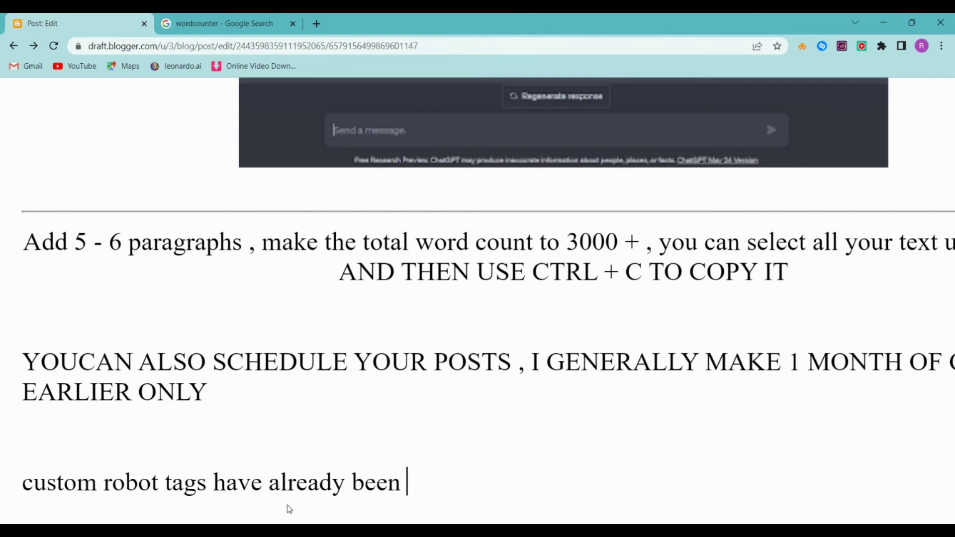
{"action": "type", "text": "covered in th"}
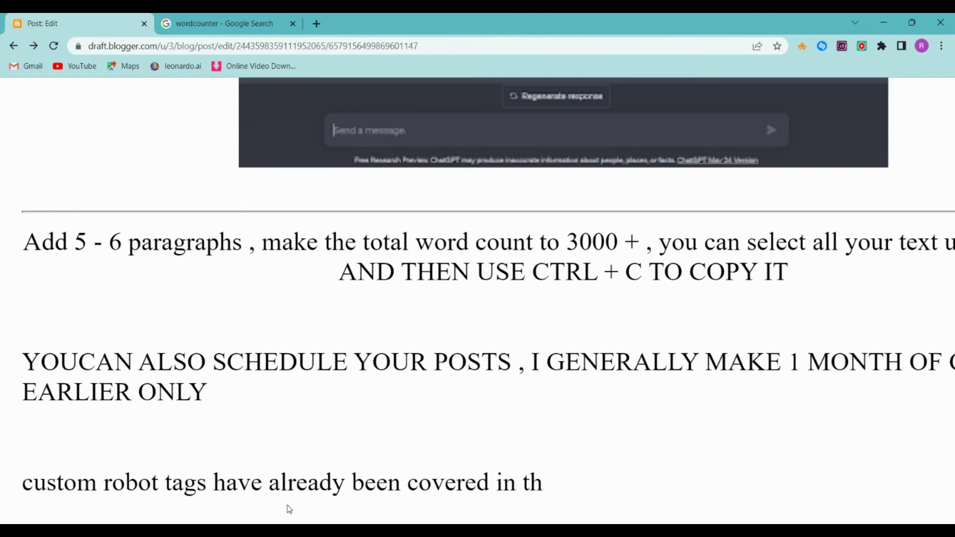
{"action": "type", "text": "e previous videos ,"}
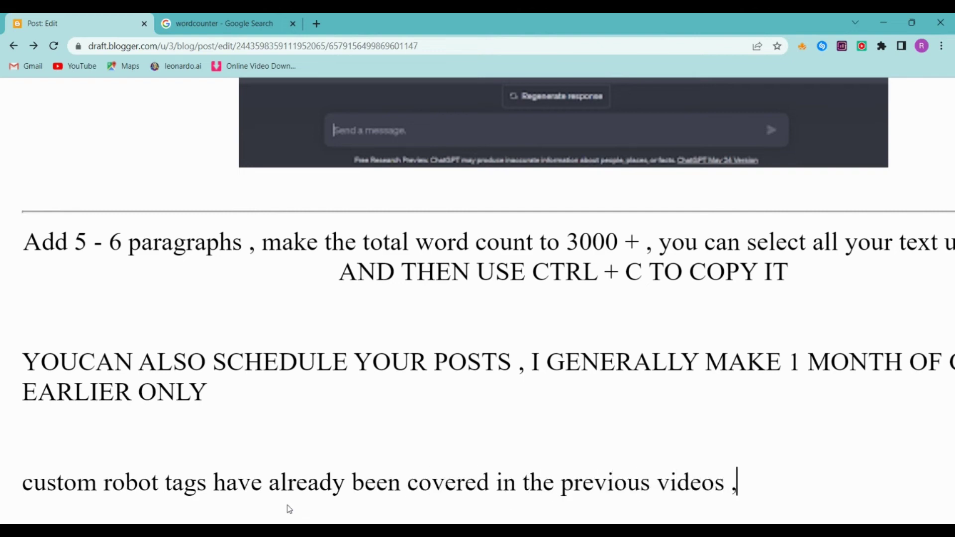
{"action": "type", "text": " you can watch t"}
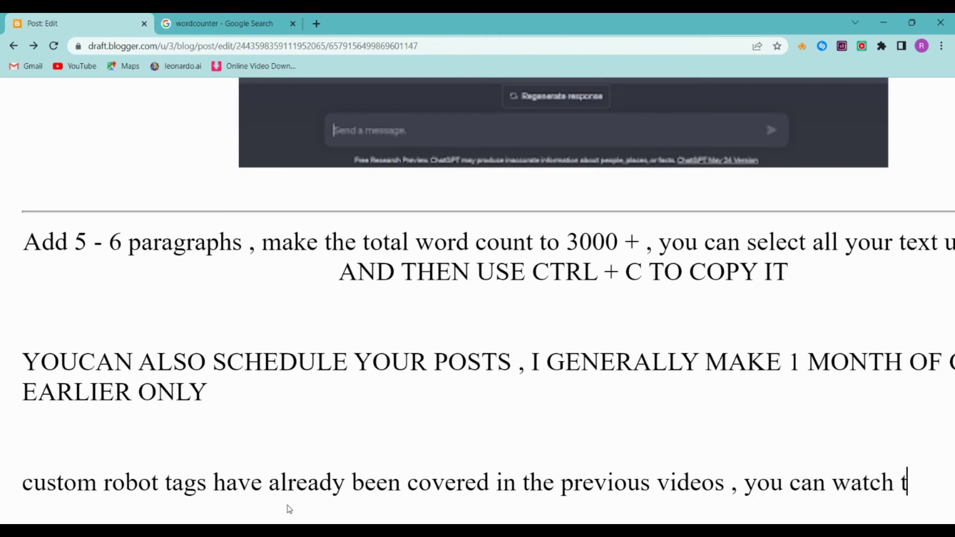
{"action": "type", "text": "hem in i butto"}
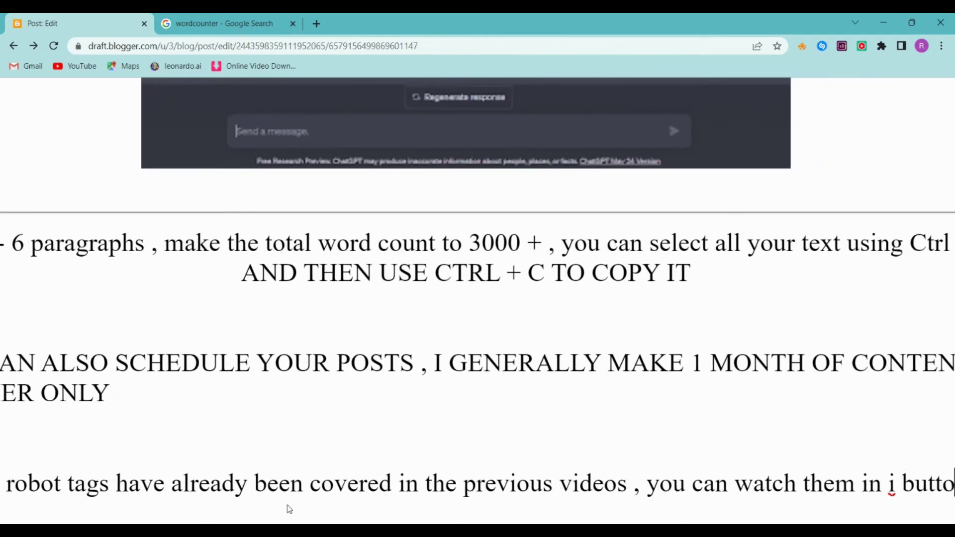
{"action": "key", "text": "ctrl+minus"}
{"action": "key", "text": "ctrl+minus"}
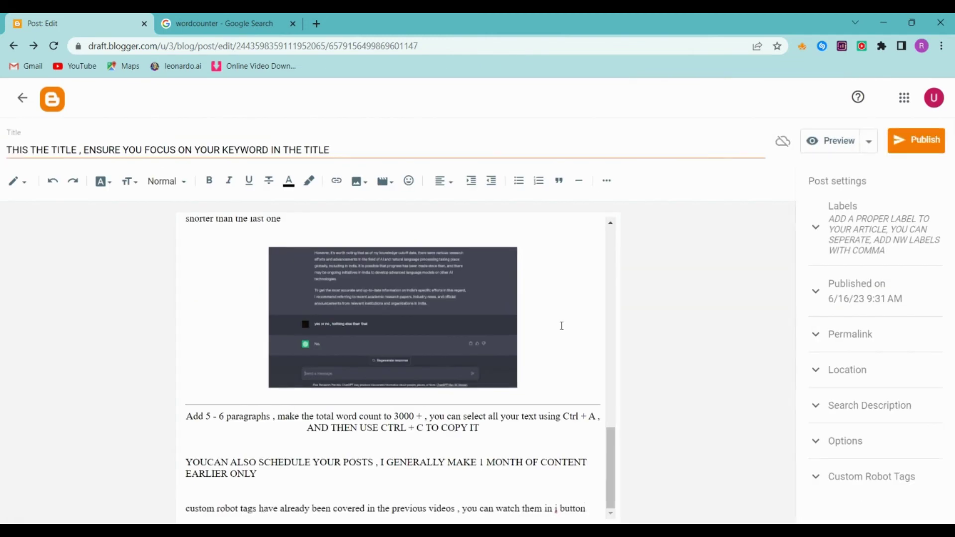
Preview the post, look through its headings, paragraphs and images, and return to the post editor
{"action": "left_click", "coordinate": [838, 142]}
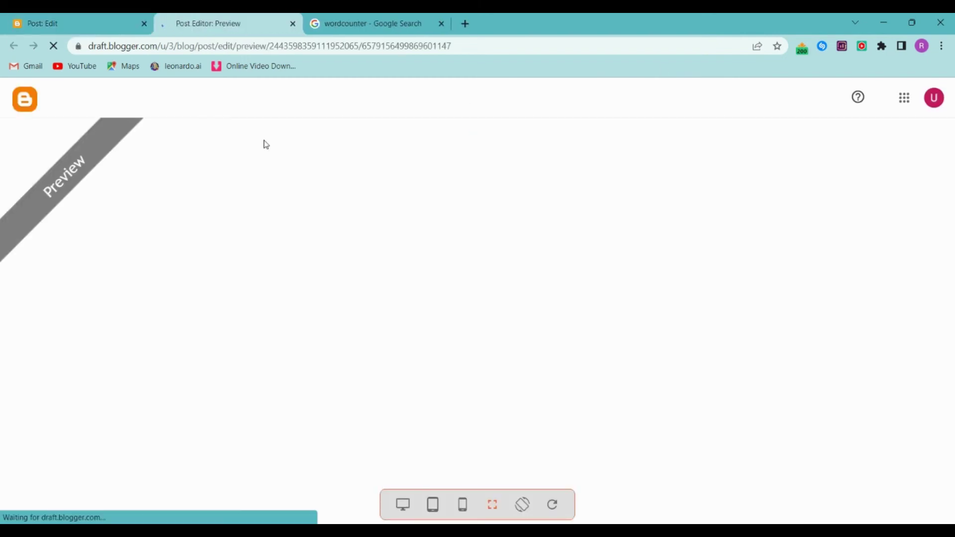
{"action": "scroll", "coordinate": [270, 287], "scroll_direction": "down", "scroll_amount": 9}
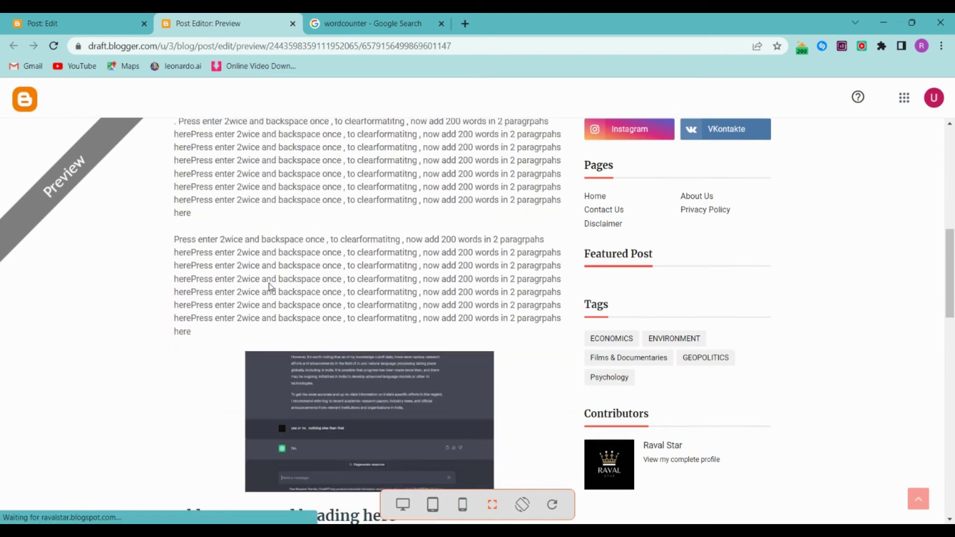
{"action": "scroll", "coordinate": [270, 287], "scroll_direction": "down", "scroll_amount": 14}
{"action": "scroll", "coordinate": [270, 287], "scroll_direction": "up", "scroll_amount": 18}
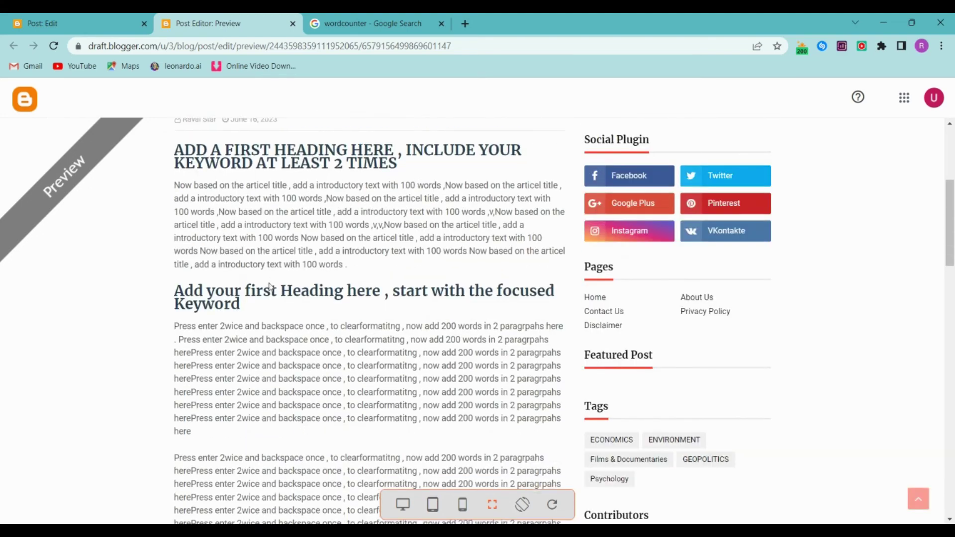
{"action": "scroll", "coordinate": [269, 287], "scroll_direction": "up", "scroll_amount": 4}
{"action": "left_click", "coordinate": [42, 23]}
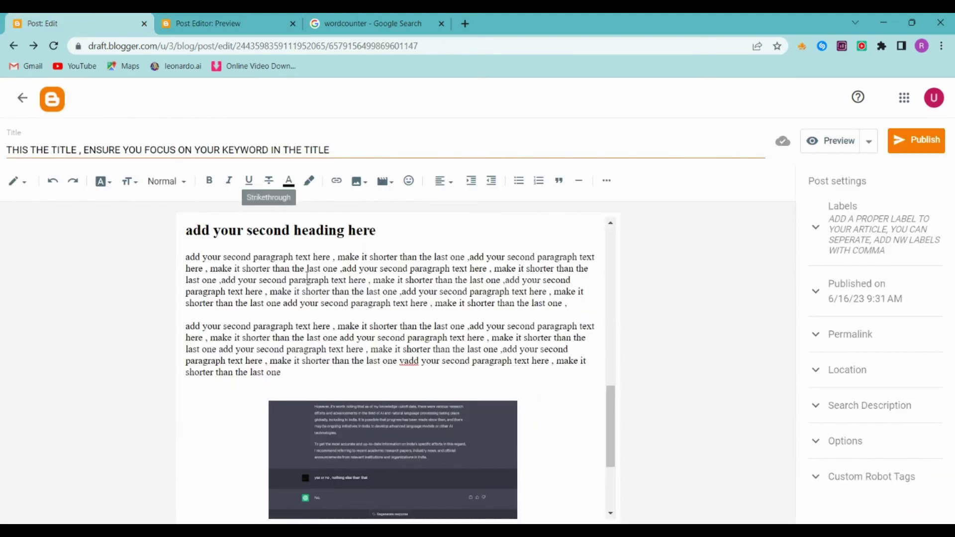
Replace the post title with "you have to adjust headings size acc. to your blogger theme"
{"action": "scroll", "coordinate": [307, 276], "scroll_direction": "up", "scroll_amount": 10}
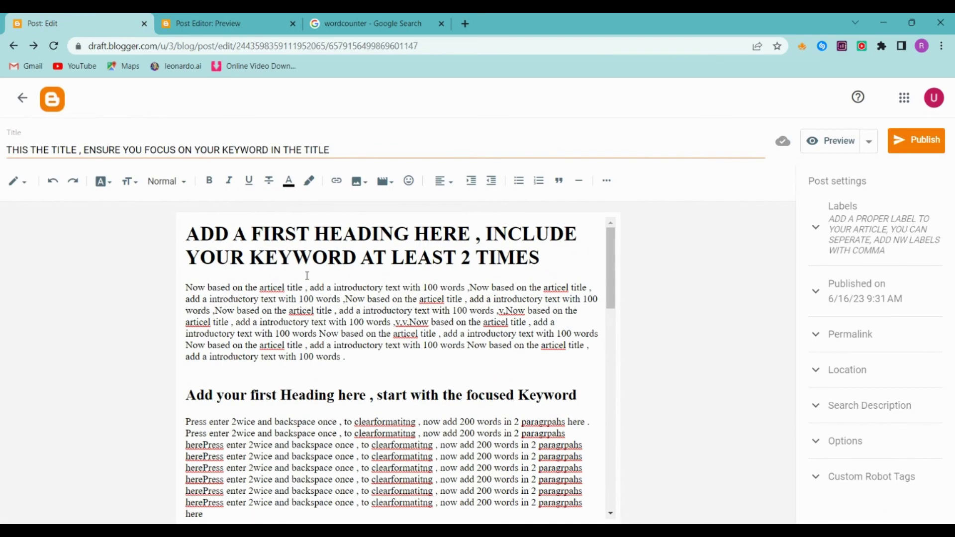
{"action": "triple_click", "coordinate": [234, 151]}
{"action": "key", "text": "BackSpace"}
{"action": "type", "text": "you "}
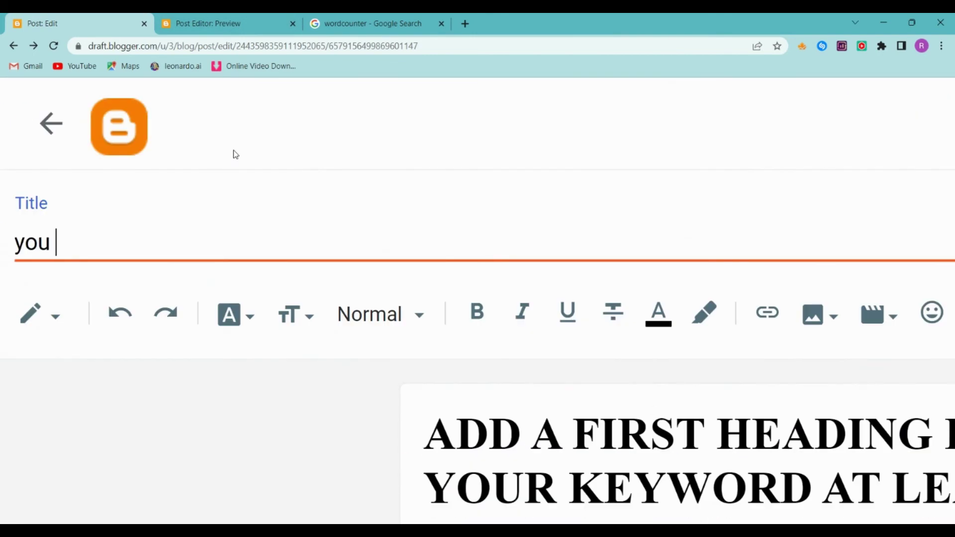
{"action": "type", "text": "have to adjust "}
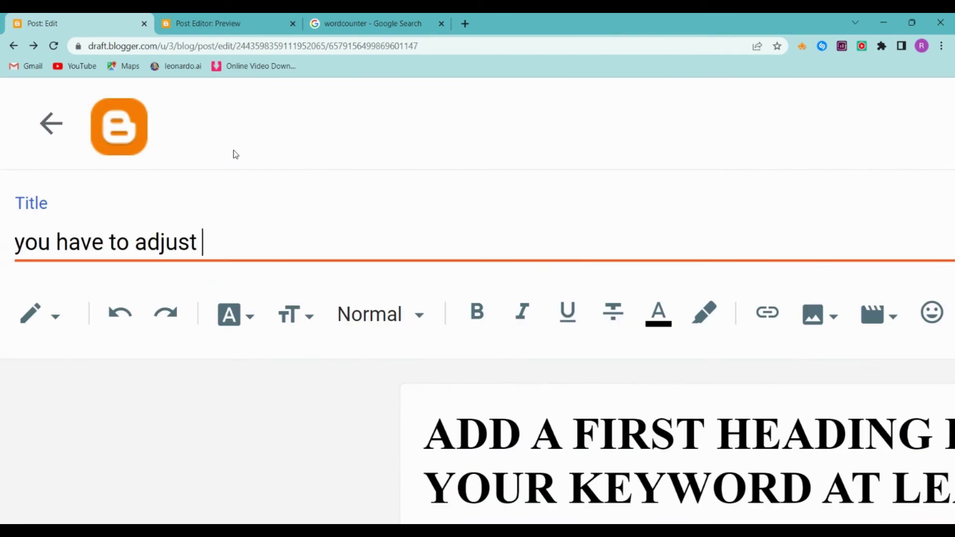
{"action": "type", "text": "headings size a"}
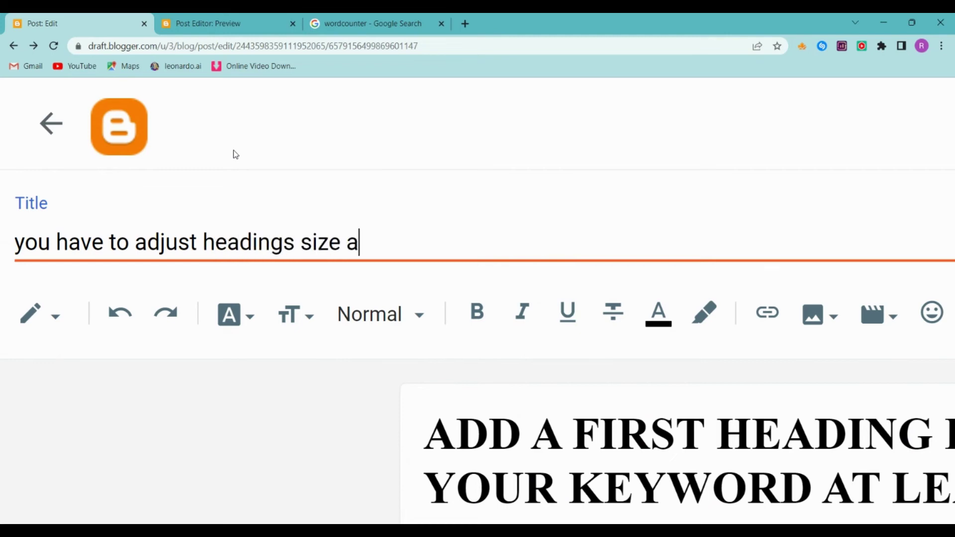
{"action": "type", "text": "cc, to your "}
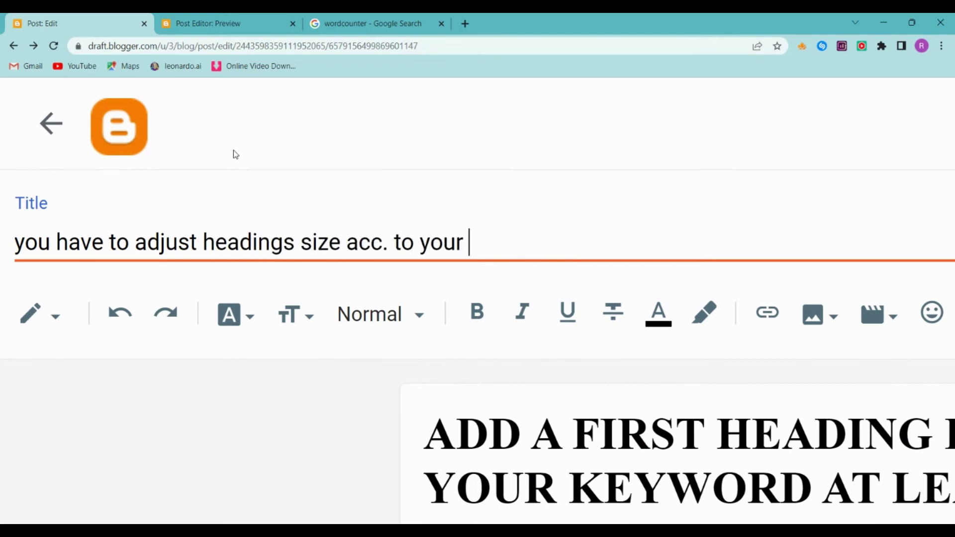
{"action": "type", "text": "blogger theme"}
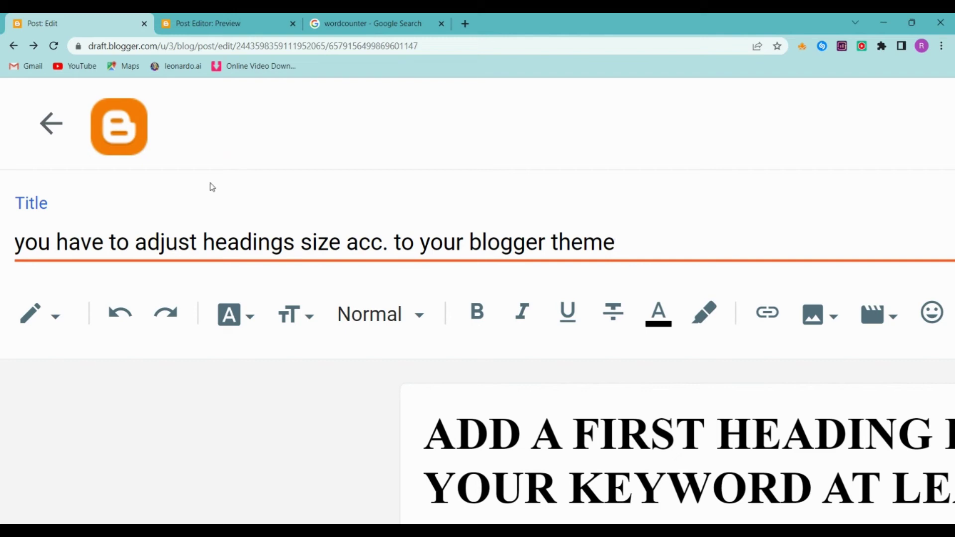
Replace the post title with "i have linked the best adsense friendly themes in description"
{"action": "key", "text": "ctrl+a"}
{"action": "key", "text": "BackSpace"}
{"action": "type", "text": "i ha"}
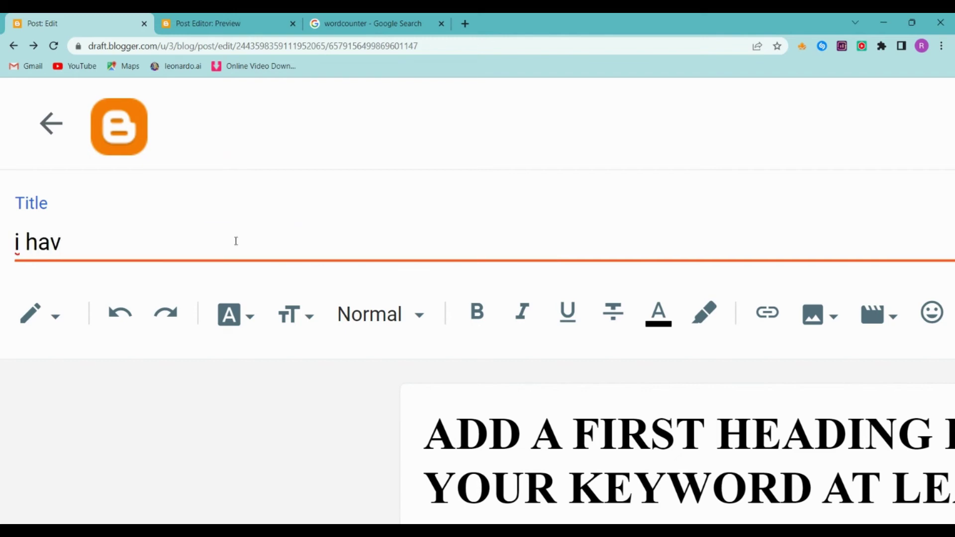
{"action": "type", "text": "ve linked th"}
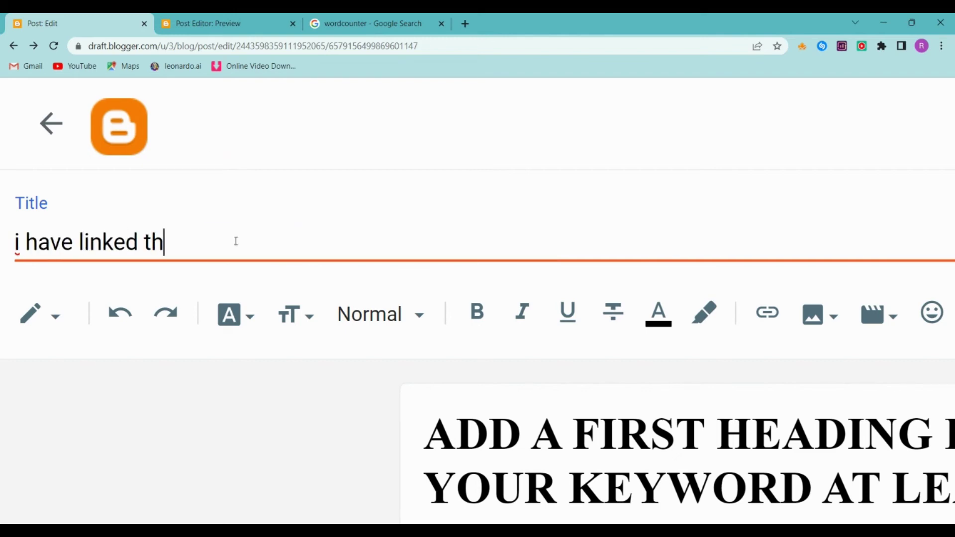
{"action": "type", "text": "e best adsense frien"}
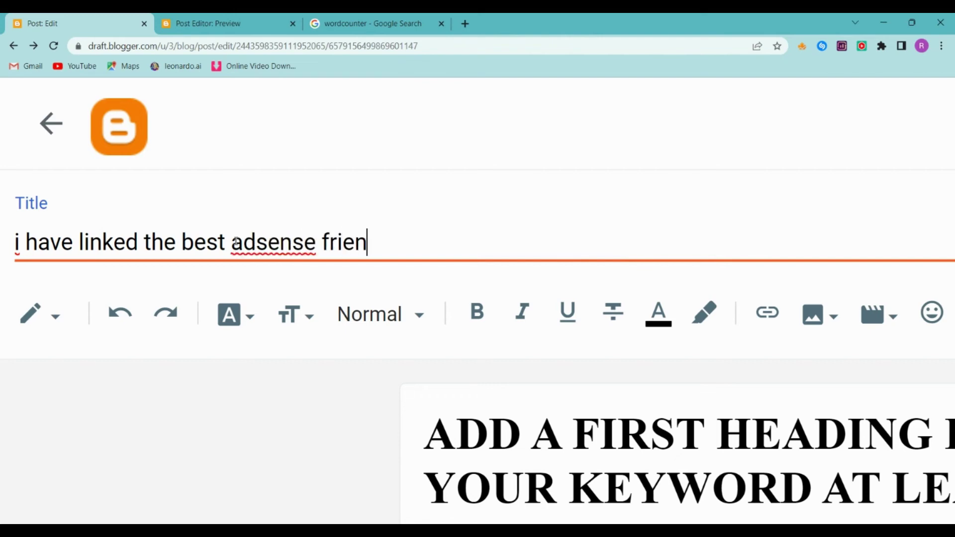
{"action": "type", "text": "dly themes in de"}
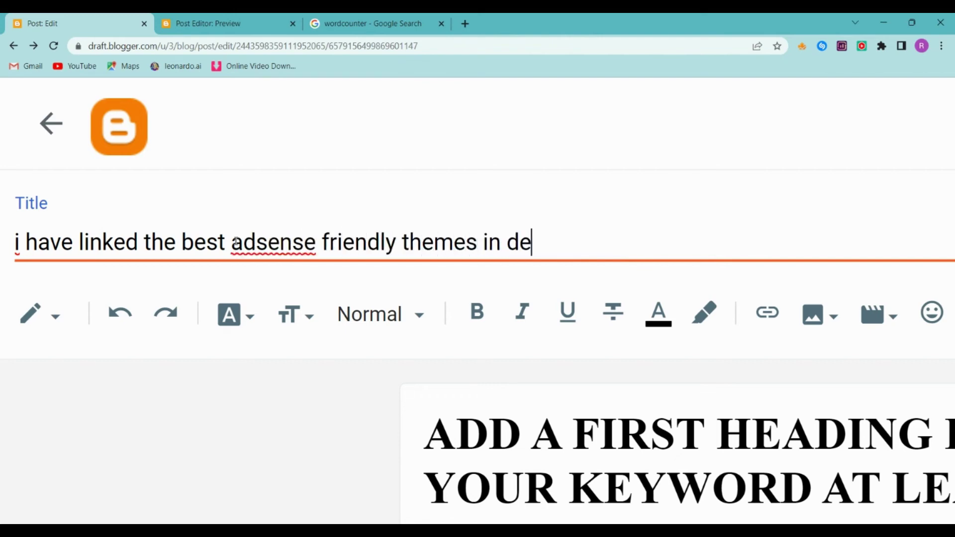
{"action": "type", "text": "scription"}
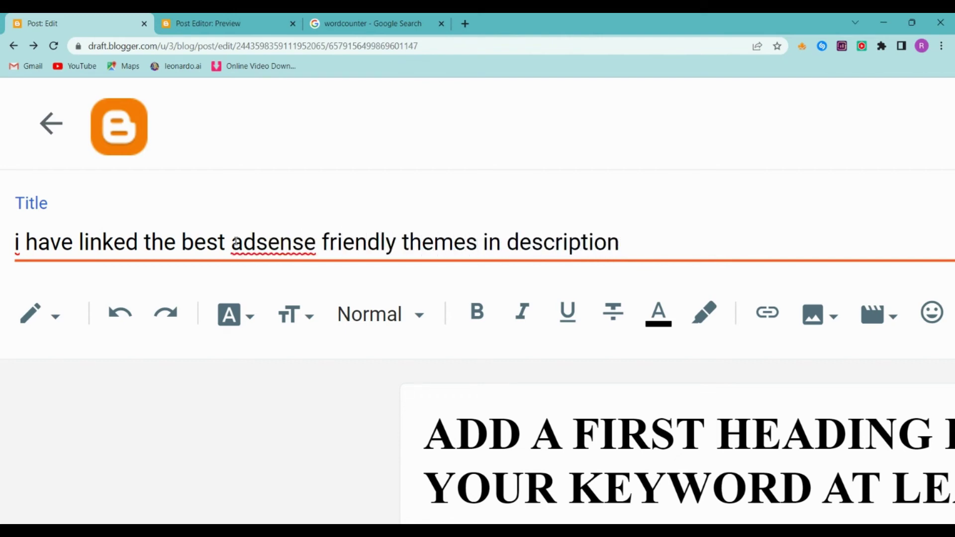
Publish the post and confirm the publication
{"action": "key", "text": "ctrl+0"}
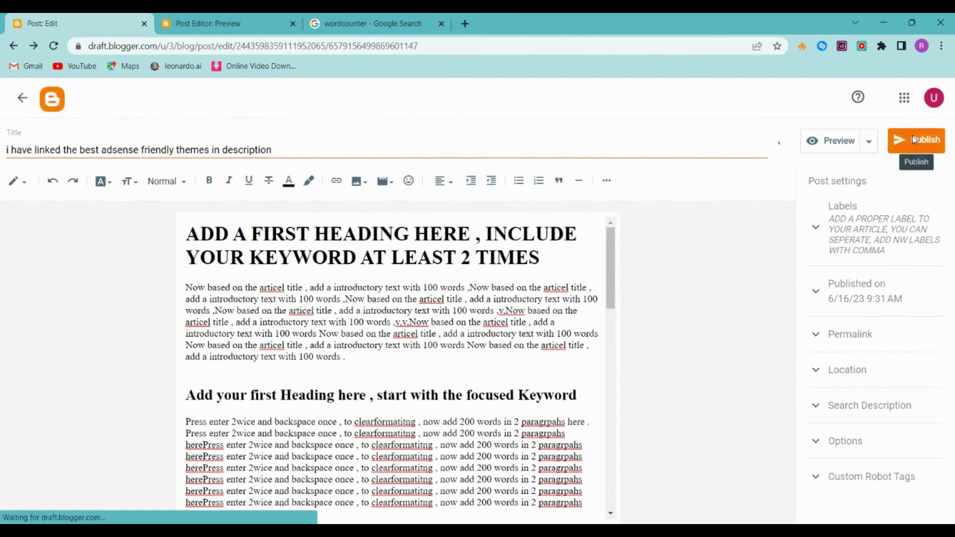
{"action": "left_click", "coordinate": [914, 140]}
{"action": "left_click", "coordinate": [529, 331]}
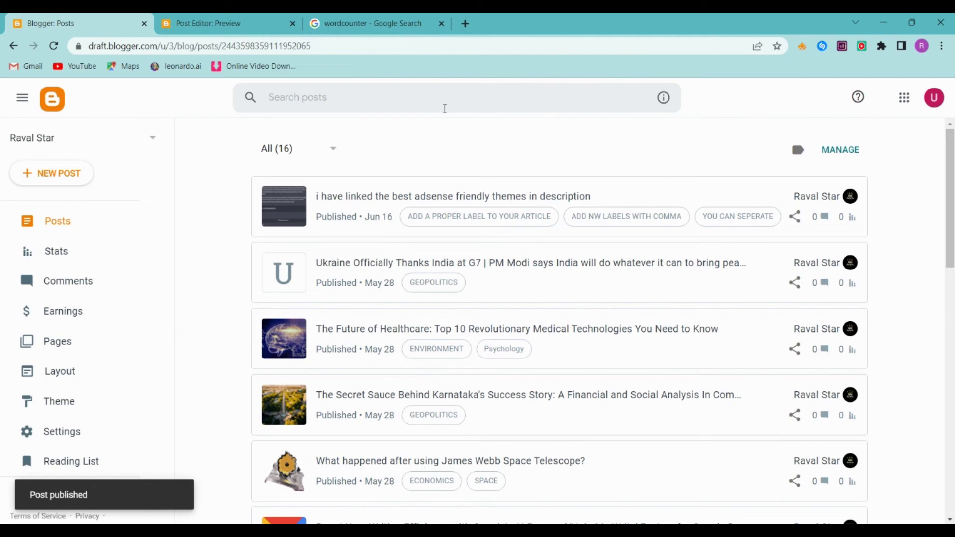
Enter "now copy link" in the search field of the posts list
{"action": "left_click", "coordinate": [445, 109]}
{"action": "type", "text": "n"}
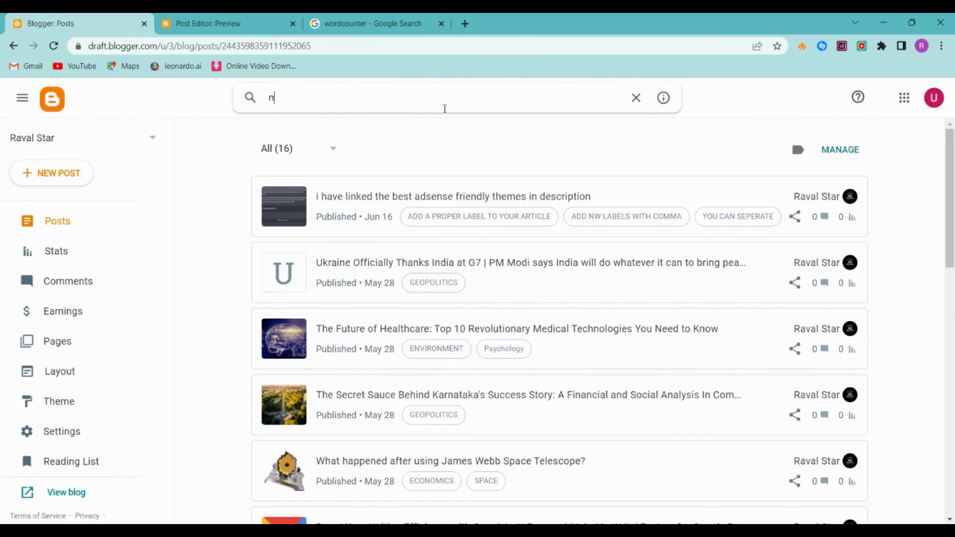
{"action": "type", "text": "ot copy link"}
{"action": "left_click", "coordinate": [286, 97]}
{"action": "key", "text": "BackSpace"}
{"action": "type", "text": "w"}
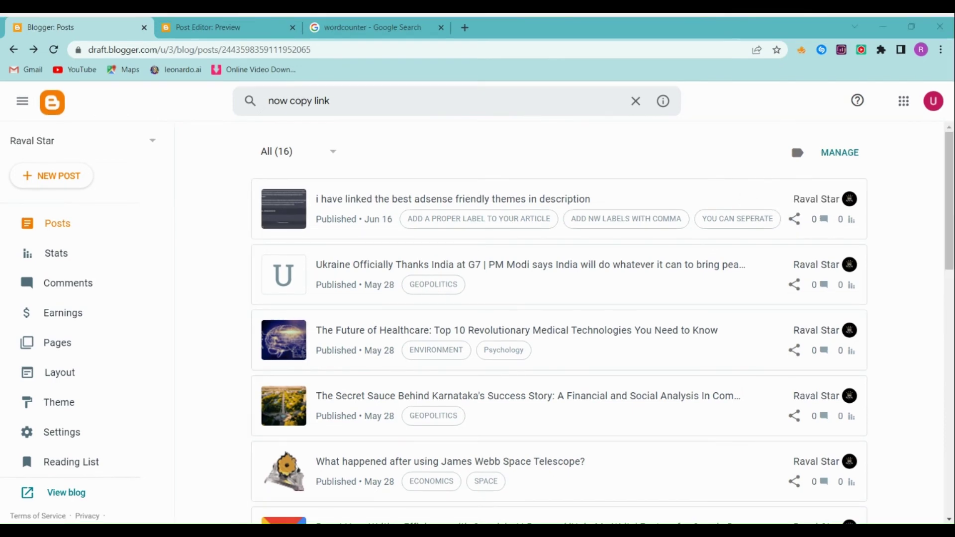
Open a new browser tab and enter "search for pagespeed insights" in the Google search box without submitting it
{"action": "left_click", "coordinate": [464, 28]}
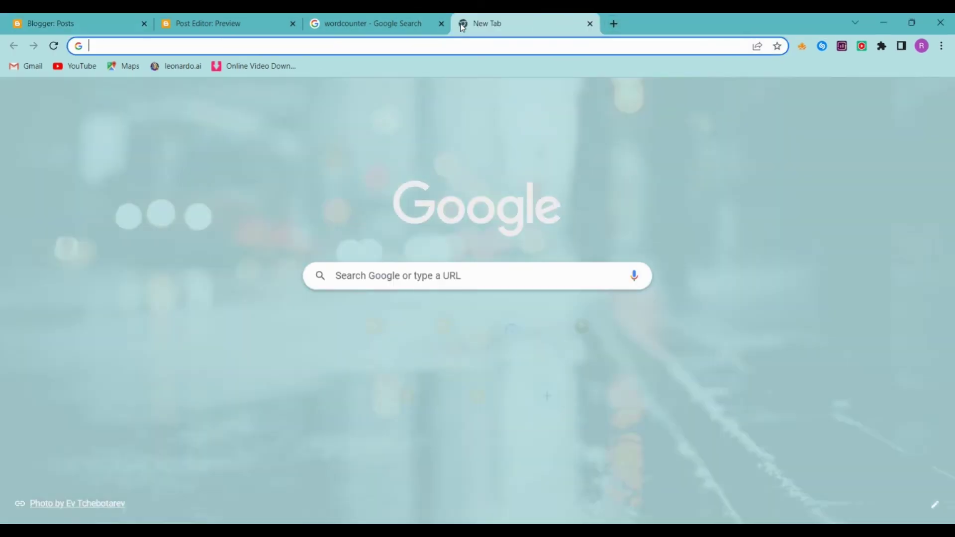
{"action": "left_click", "coordinate": [399, 275]}
{"action": "type", "text": "sear"}
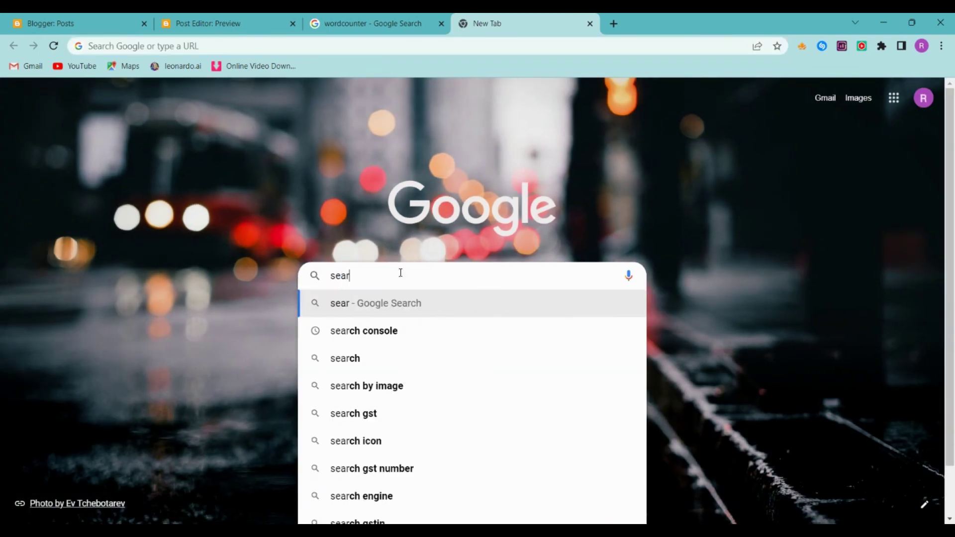
{"action": "type", "text": "ch for pag"}
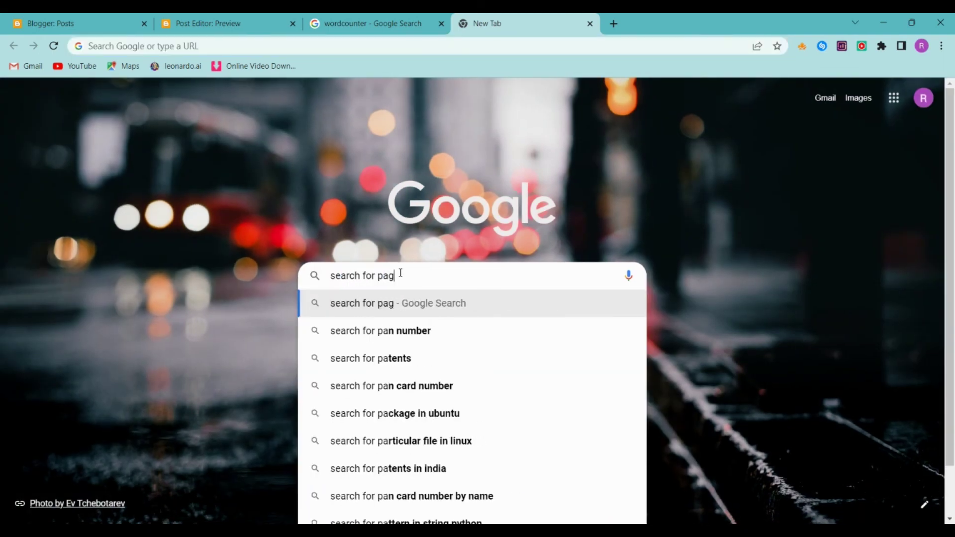
{"action": "type", "text": "espeed insight"}
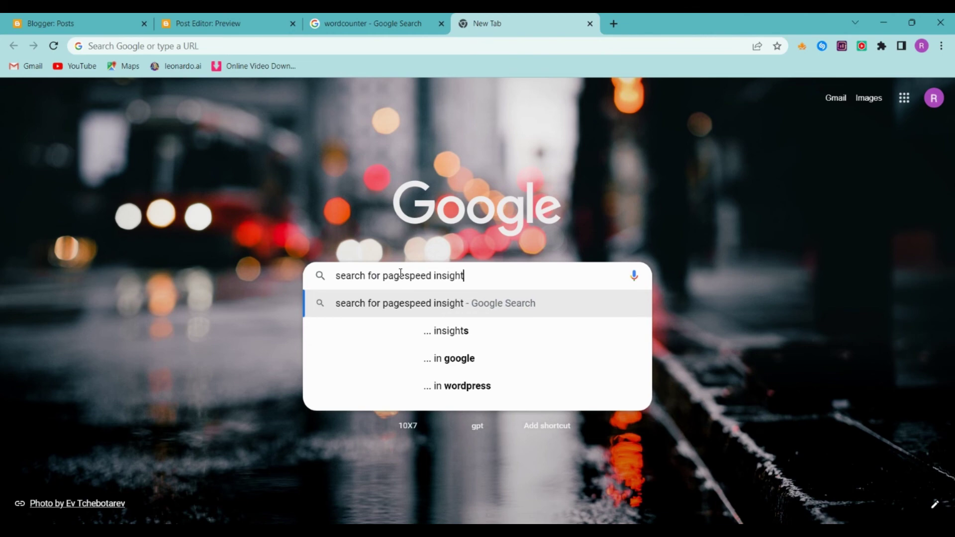
{"action": "type", "text": "s"}
Open PageSpeed Insights from the saved Page speed shortcut on the new tab page
{"action": "scroll", "coordinate": [524, 296], "scroll_direction": "up", "scroll_amount": 3}
{"action": "left_click", "coordinate": [251, 192]}
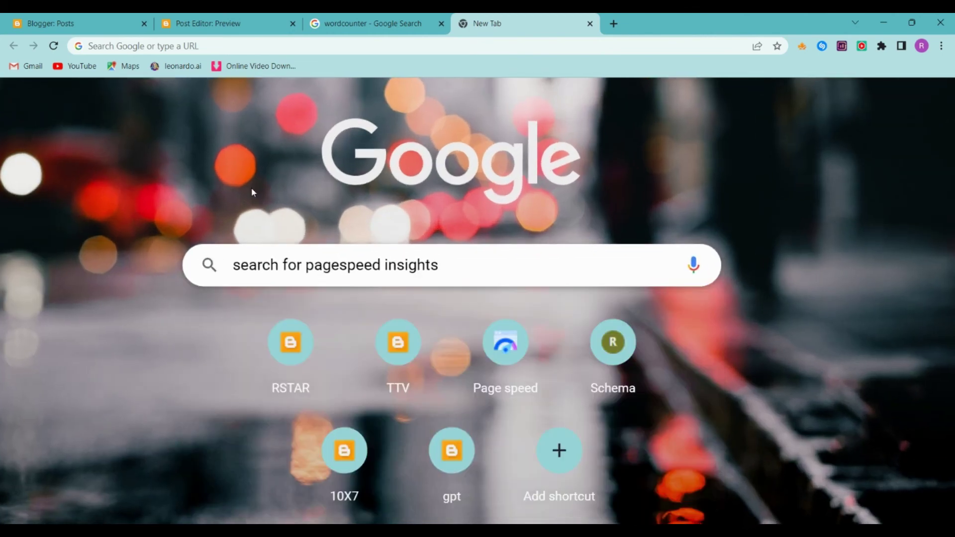
{"action": "left_click", "coordinate": [506, 362]}
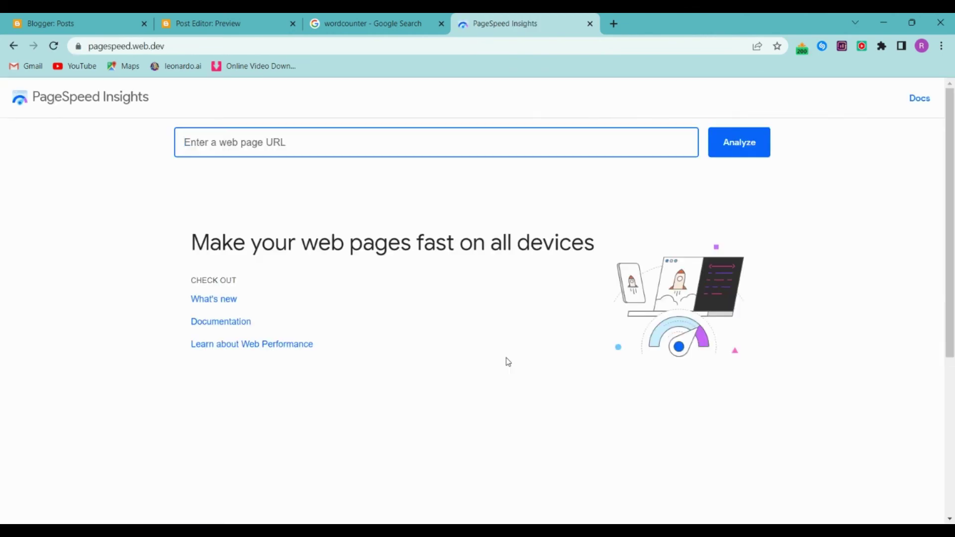
Enter the published blog post's URL for analysis, replacing the placeholder text "paste your url", and run the analysis
{"action": "type", "text": "pa"}
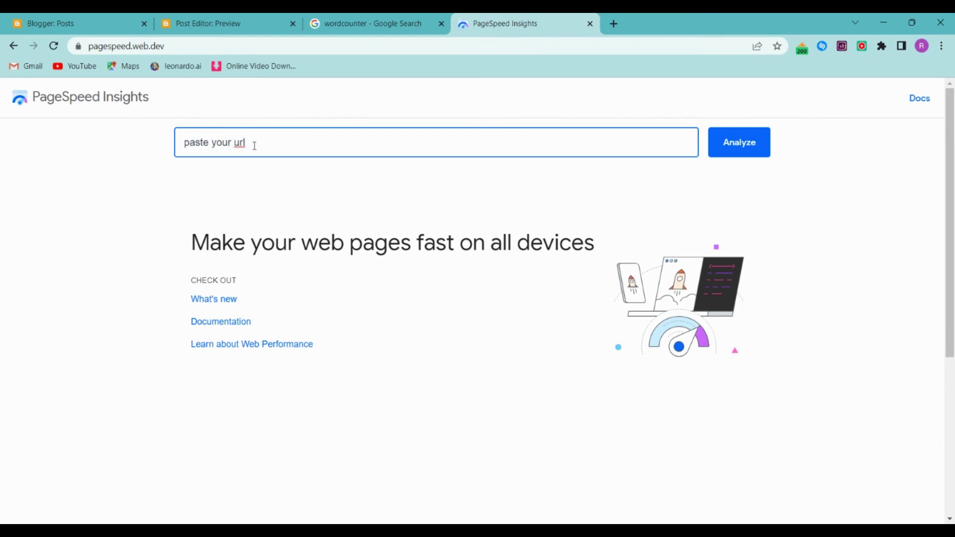
{"action": "type", "text": "ste your url"}
{"action": "key", "text": "ctrl+a"}
{"action": "type", "text": "https://ravalstar.blogspot.com/2023/06/add%20your%20keyword%20in%20the%20beginning.html"}
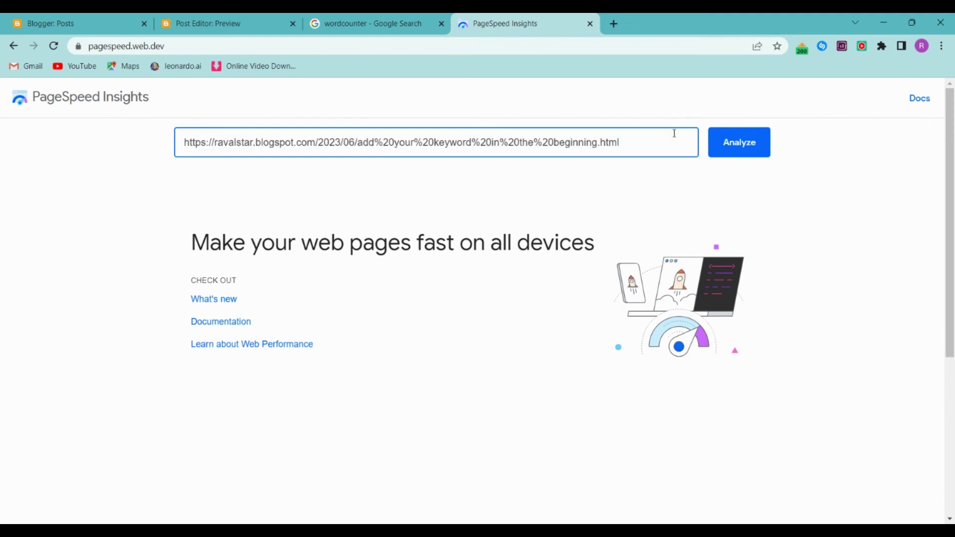
{"action": "left_click", "coordinate": [716, 150]}
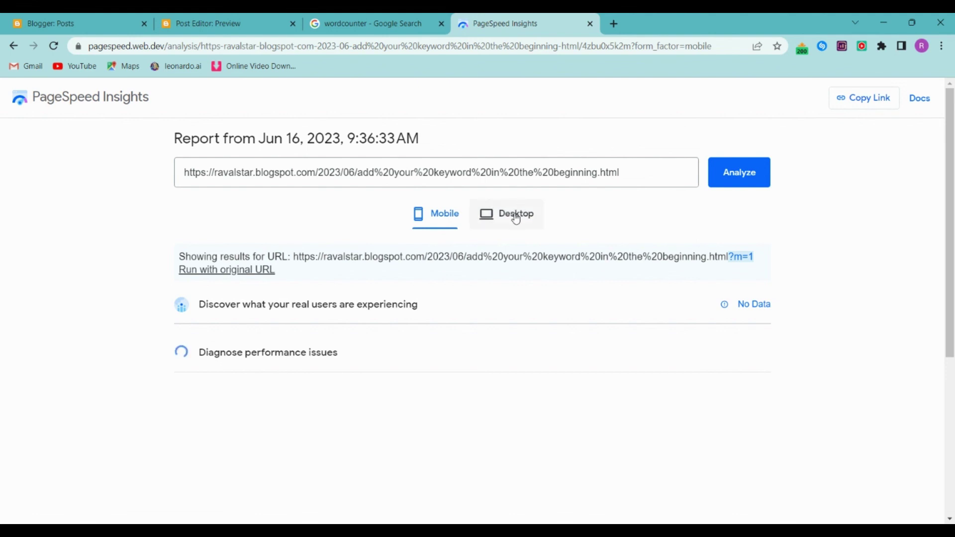
Examine the mobile report's Performance, Accessibility, Best Practices and SEO scores, and the SEO audit details
{"action": "scroll", "coordinate": [592, 401], "scroll_direction": "down", "scroll_amount": 1}
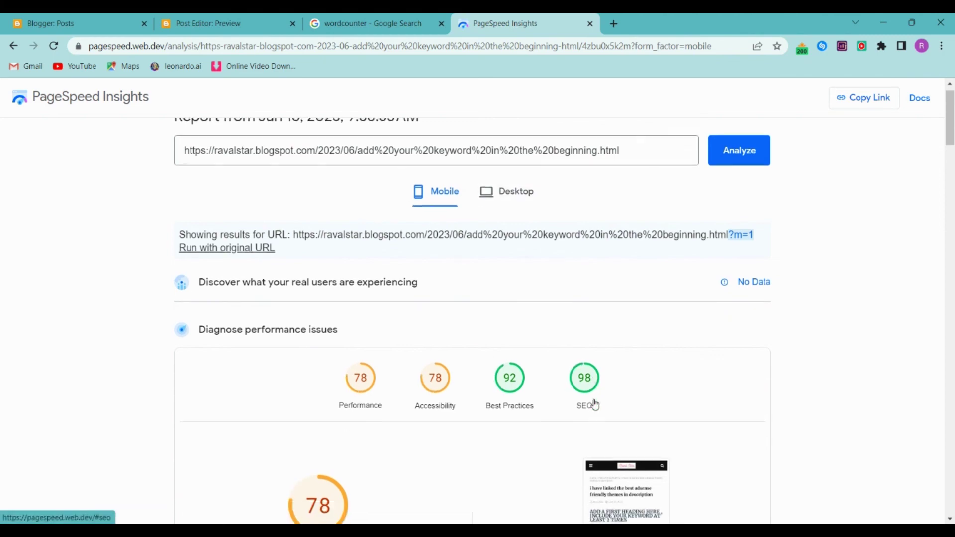
{"action": "scroll", "coordinate": [624, 423], "scroll_direction": "down", "scroll_amount": 1}
{"action": "scroll", "coordinate": [561, 313], "scroll_direction": "up", "scroll_amount": 5}
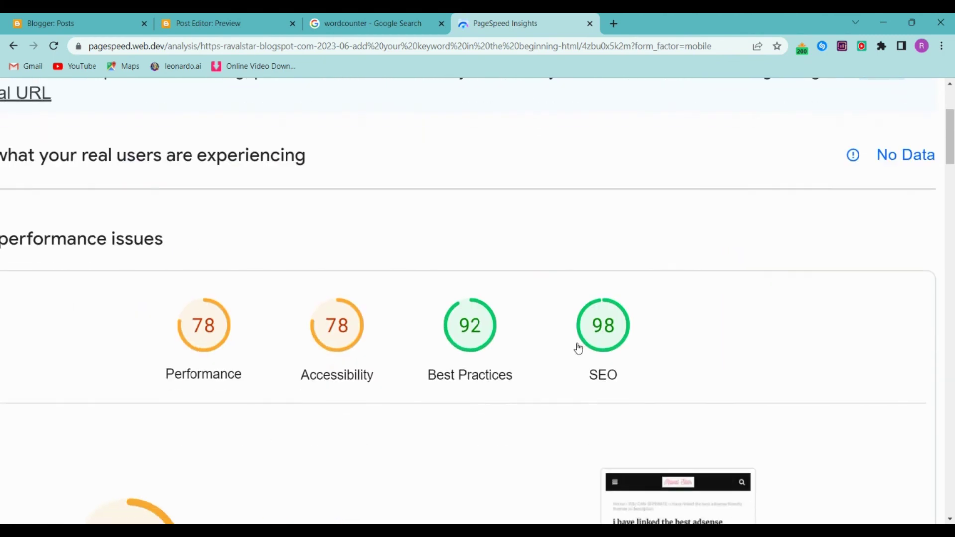
{"action": "scroll", "coordinate": [584, 350], "scroll_direction": "right", "scroll_amount": 3}
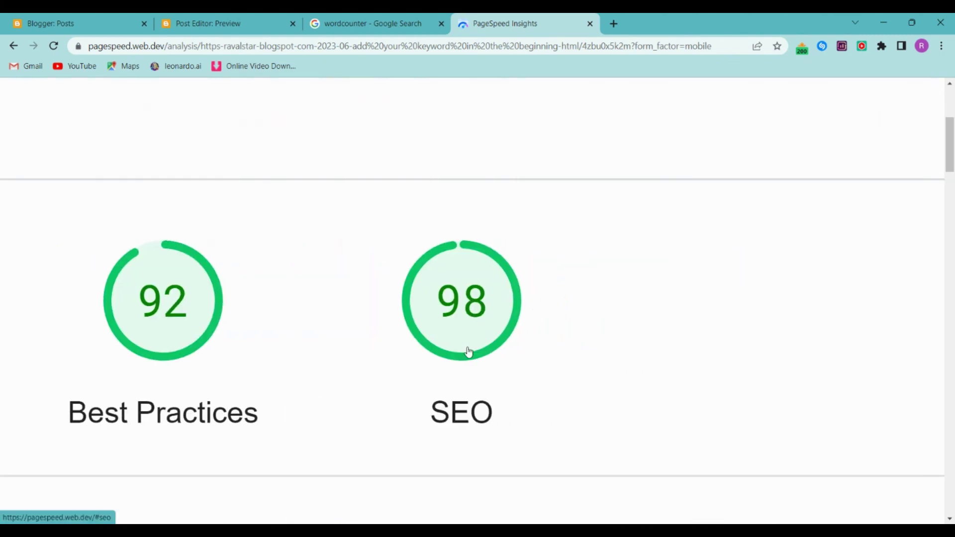
{"action": "scroll", "coordinate": [437, 327], "scroll_direction": "up", "scroll_amount": 2}
{"action": "scroll", "coordinate": [438, 326], "scroll_direction": "down", "scroll_amount": 6}
{"action": "scroll", "coordinate": [437, 326], "scroll_direction": "down", "scroll_amount": 3}
{"action": "scroll", "coordinate": [437, 326], "scroll_direction": "left", "scroll_amount": 3}
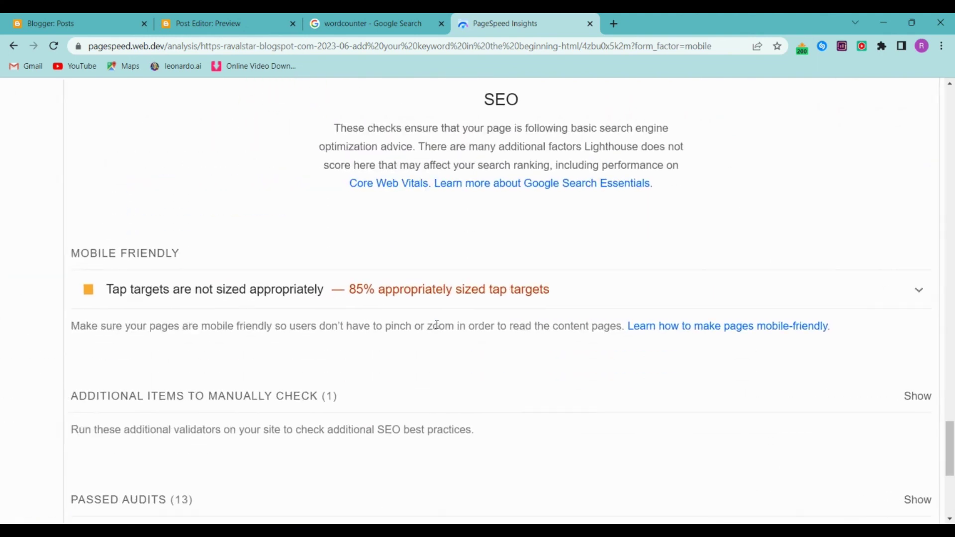
Switch the report to the Desktop results and examine its category scores
{"action": "scroll", "coordinate": [315, 287], "scroll_direction": "up", "scroll_amount": 5}
{"action": "left_click", "coordinate": [508, 132]}
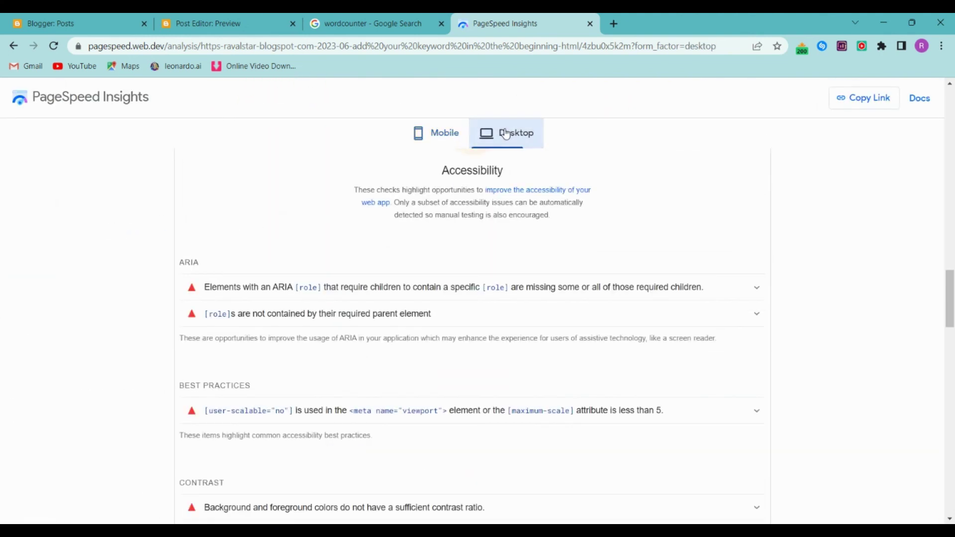
{"action": "scroll", "coordinate": [486, 348], "scroll_direction": "up", "scroll_amount": 15}
{"action": "scroll", "coordinate": [362, 284], "scroll_direction": "up", "scroll_amount": 5}
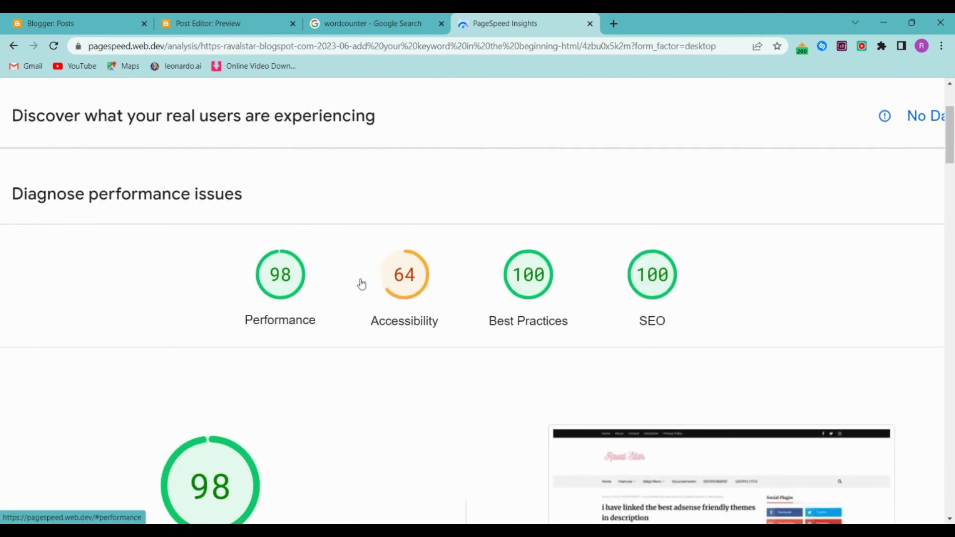
Enter the note "this score is very important" in the address bar without submitting it
{"action": "left_click", "coordinate": [275, 45]}
{"action": "key", "text": "BackSpace"}
{"action": "type", "text": "this scor"}
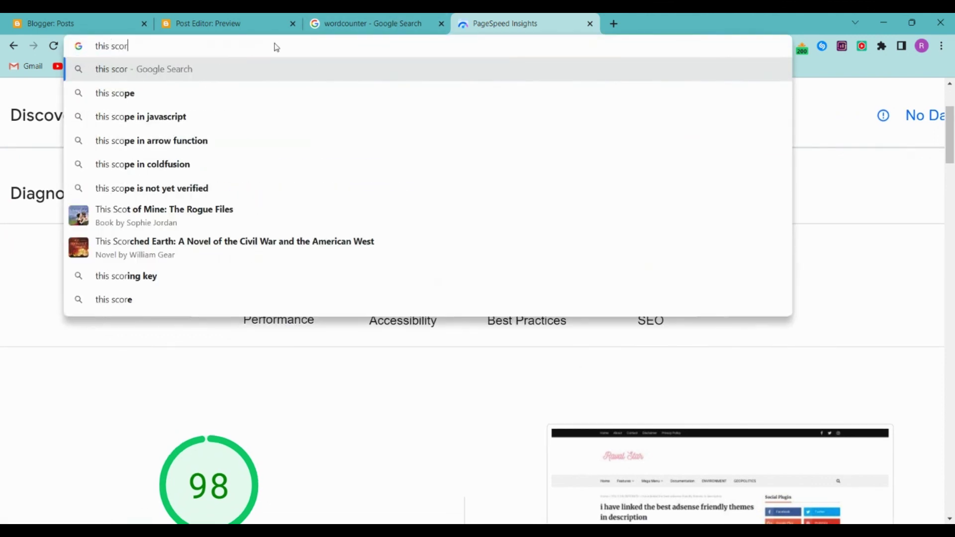
{"action": "type", "text": "e is very impor"}
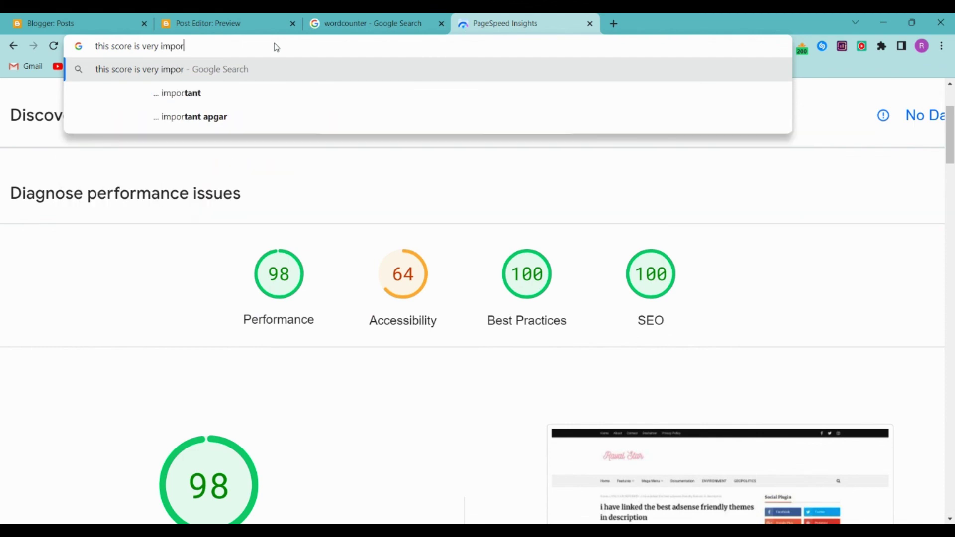
{"action": "type", "text": "tant"}
Replace the address bar note with "people get only 60-70" without submitting it
{"action": "key", "text": "ctrl+a"}
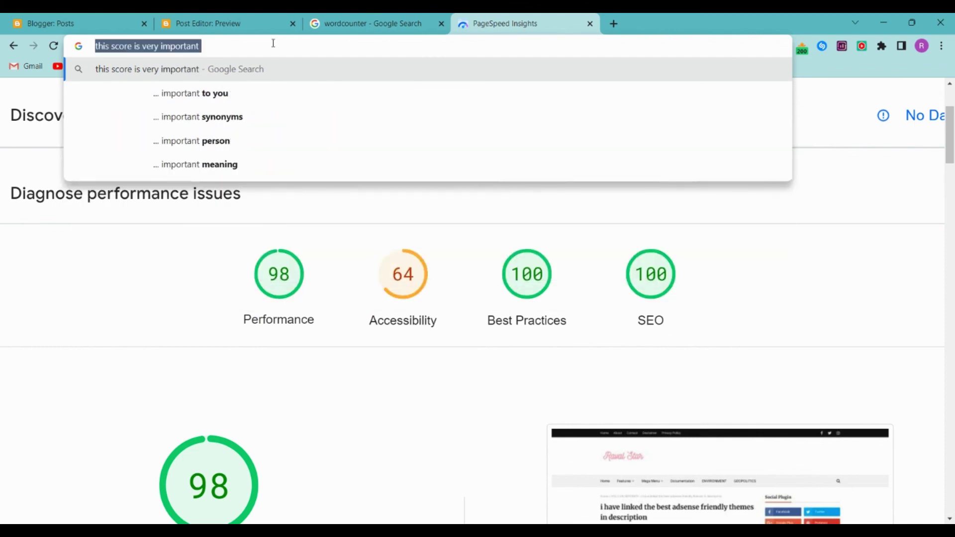
{"action": "key", "text": "BackSpace"}
{"action": "type", "text": "people get "}
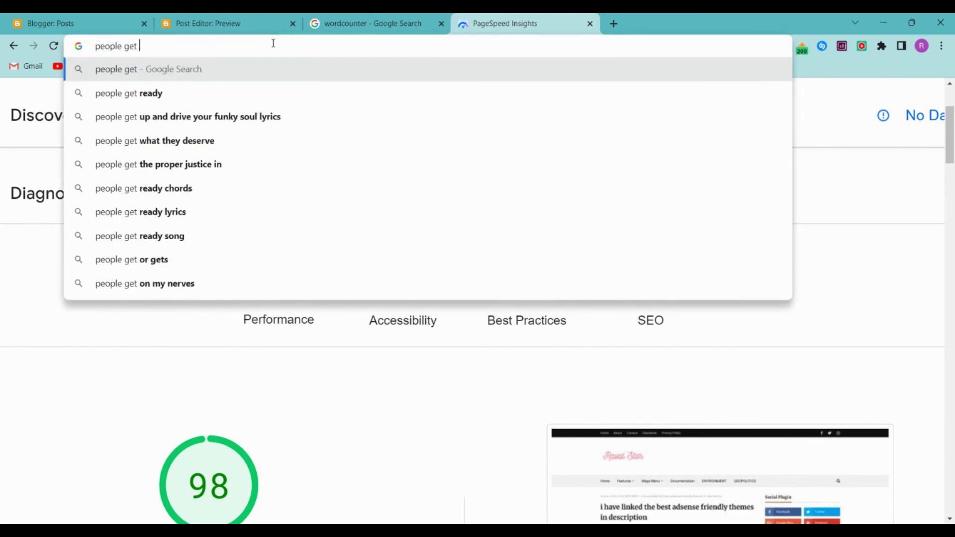
{"action": "type", "text": "only"}
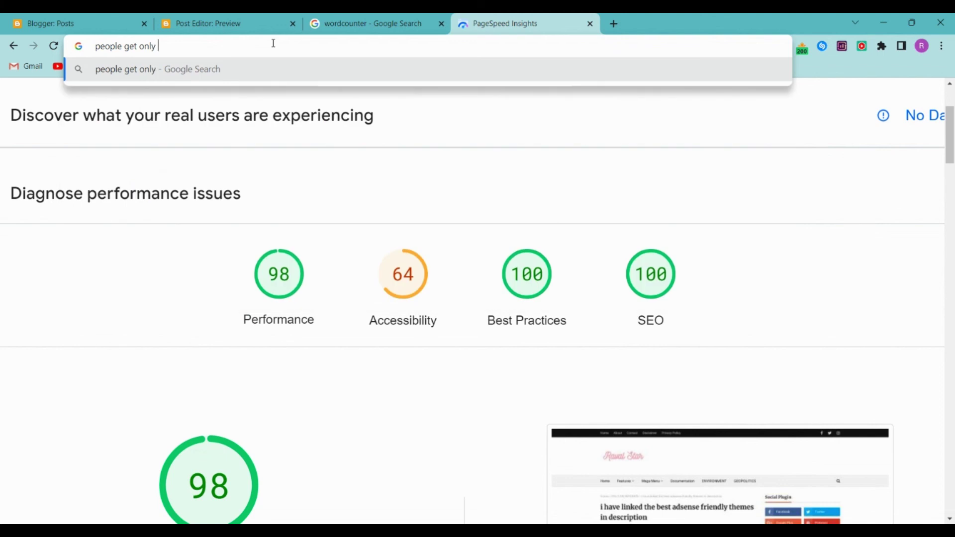
{"action": "type", "text": " 60-70"}
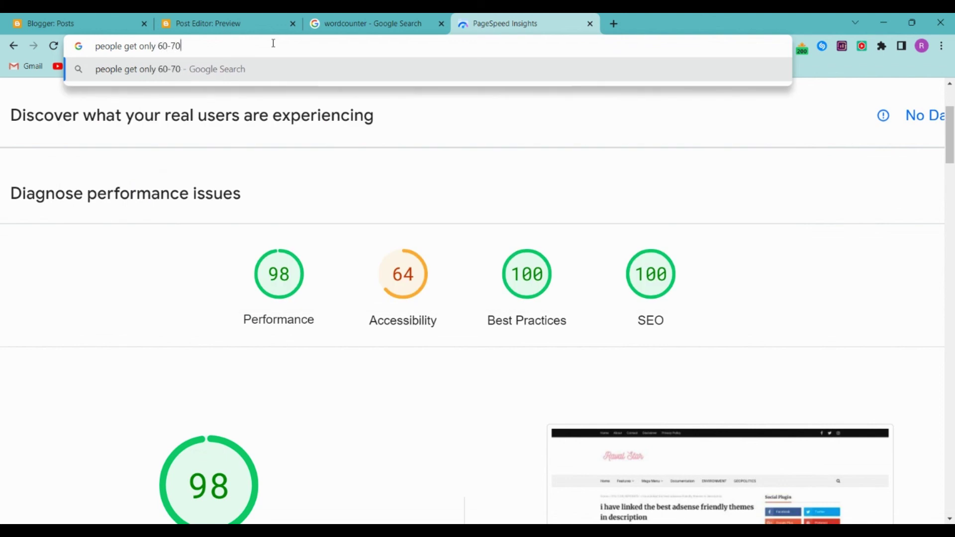
Replace the address bar note with "we got 100" without submitting it
{"action": "key", "text": "ctrl+a"}
{"action": "key", "text": "BackSpace"}
{"action": "type", "text": "we "}
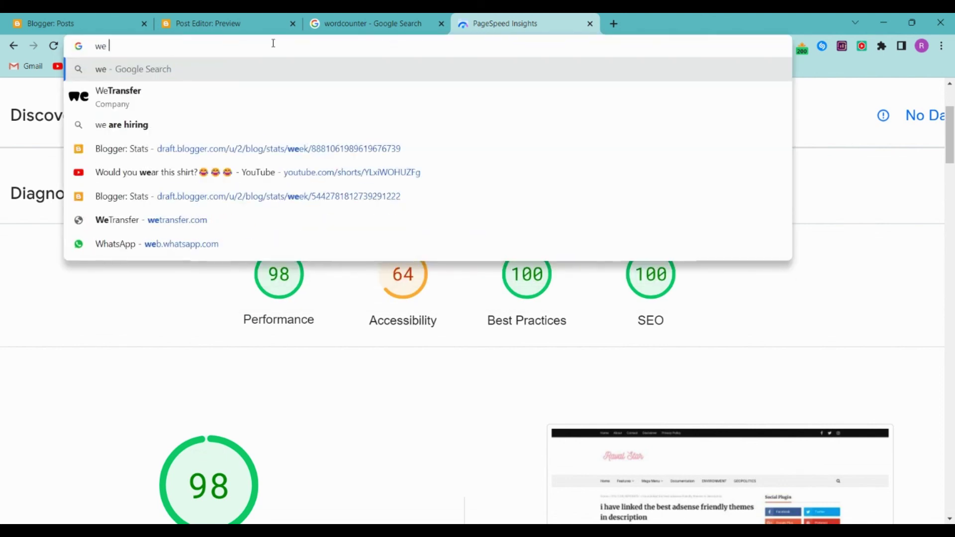
{"action": "type", "text": "got 100"}
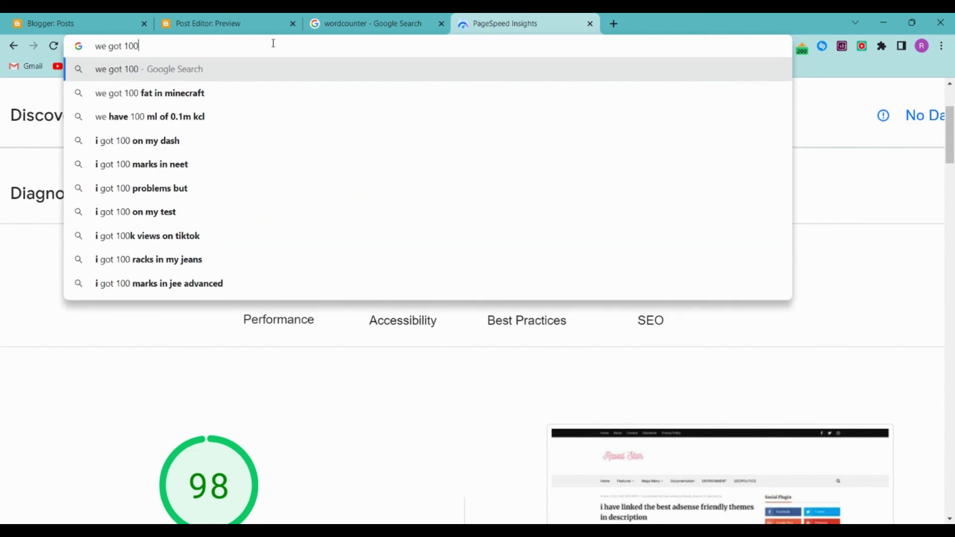
Replace the address bar note with "so do your on page seo like this from now", and remove its last word
{"action": "key", "text": "BackSpace"}
{"action": "type", "text": "so "}
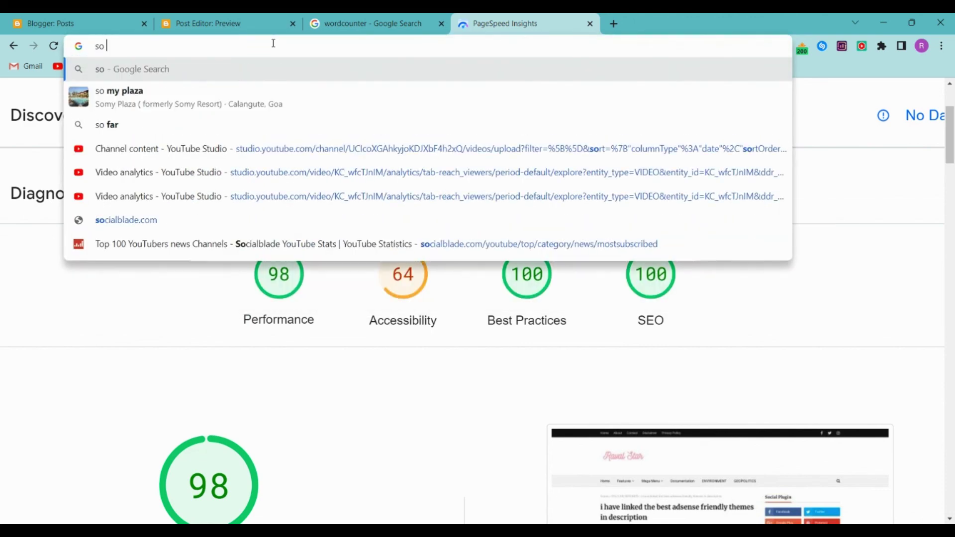
{"action": "type", "text": "do your on page seo"}
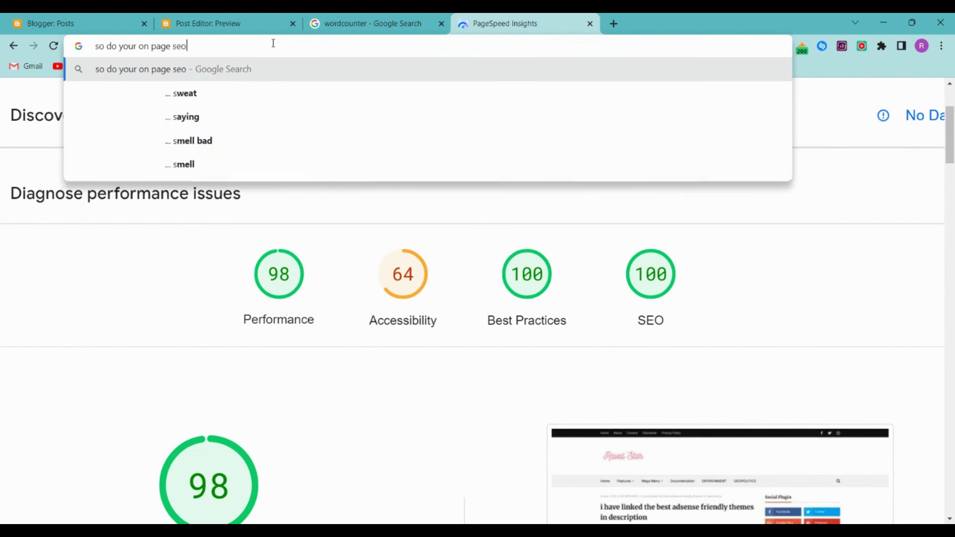
{"action": "type", "text": " like this from now"}
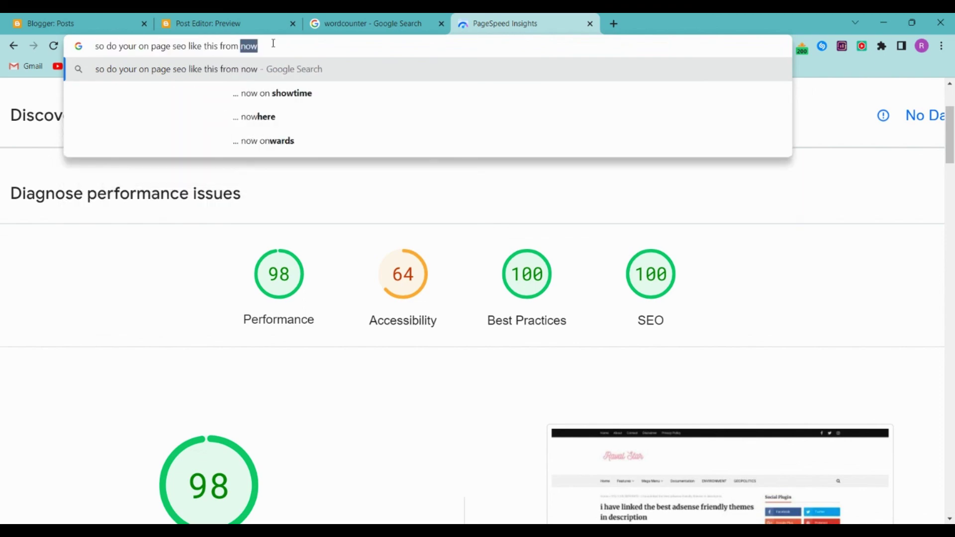
{"action": "key", "text": "BackSpace"}
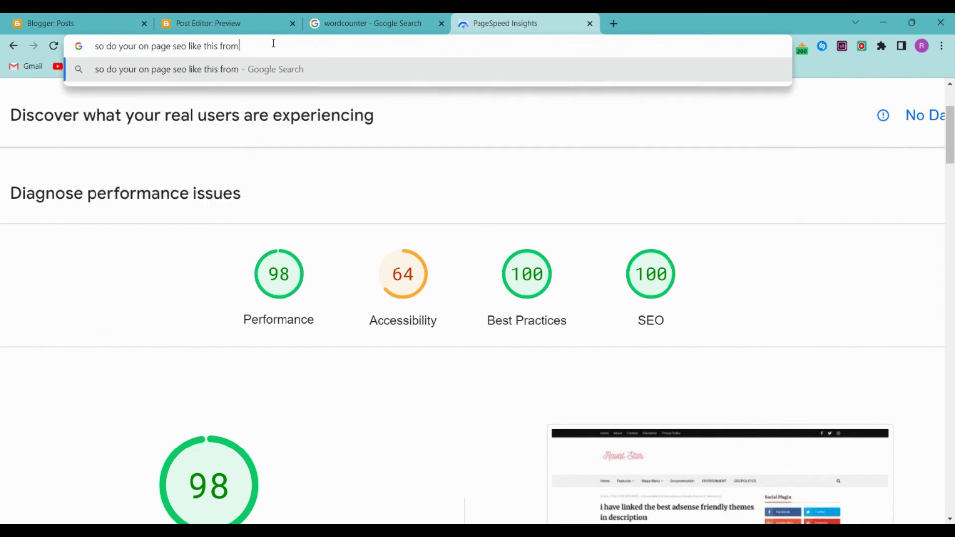
Replace the address bar note with "thanks for watching and supporting me" without submitting it
{"action": "key", "text": "ctrl+a"}
{"action": "key", "text": "BackSpace"}
{"action": "type", "text": "thanks for w"}
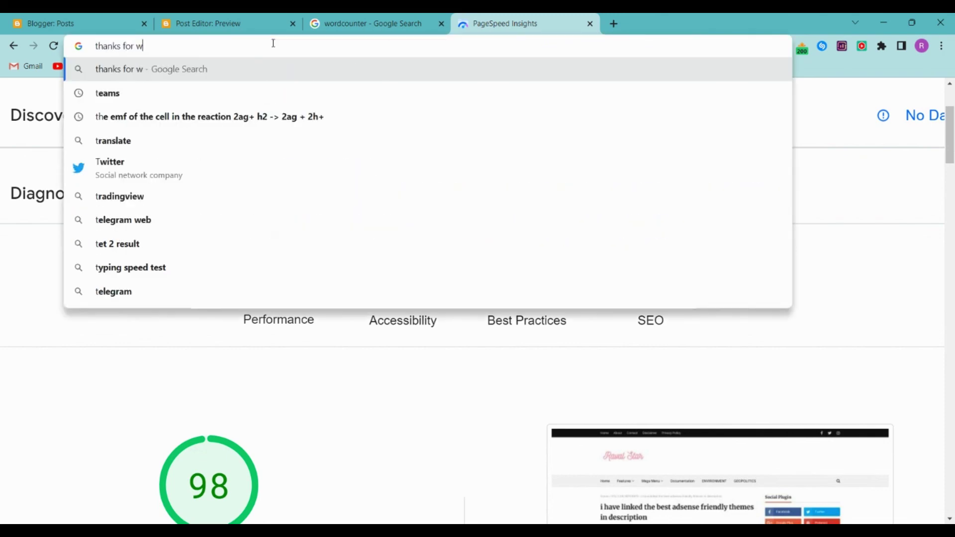
{"action": "type", "text": "atching and suppo"}
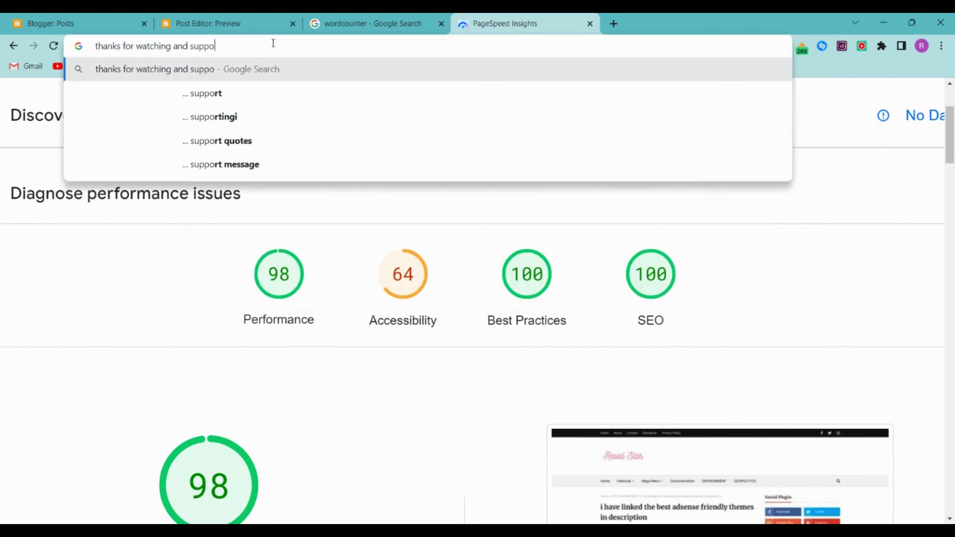
{"action": "type", "text": "rting me"}
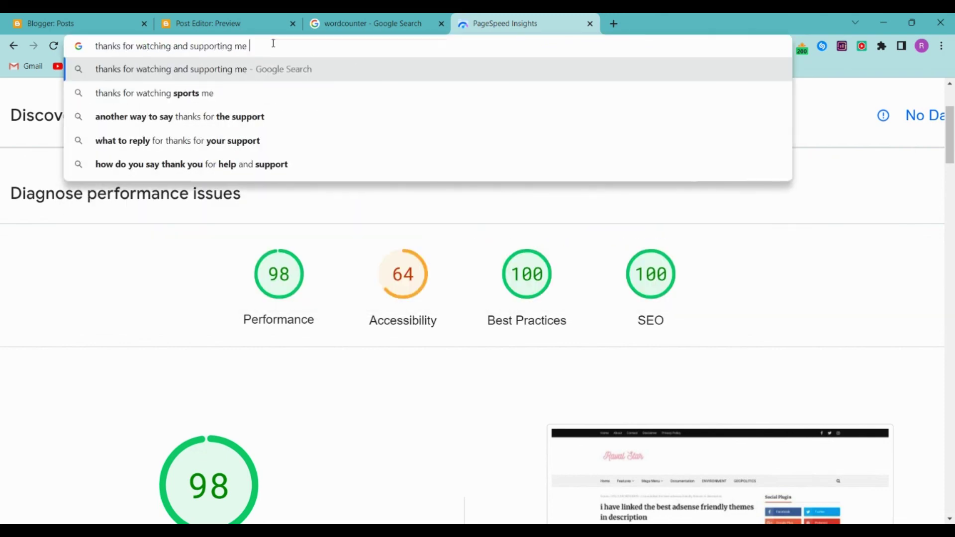
Replace the address bar note with "bye!" without submitting it
{"action": "key", "text": "ctrl+a"}
{"action": "key", "text": "BackSpace"}
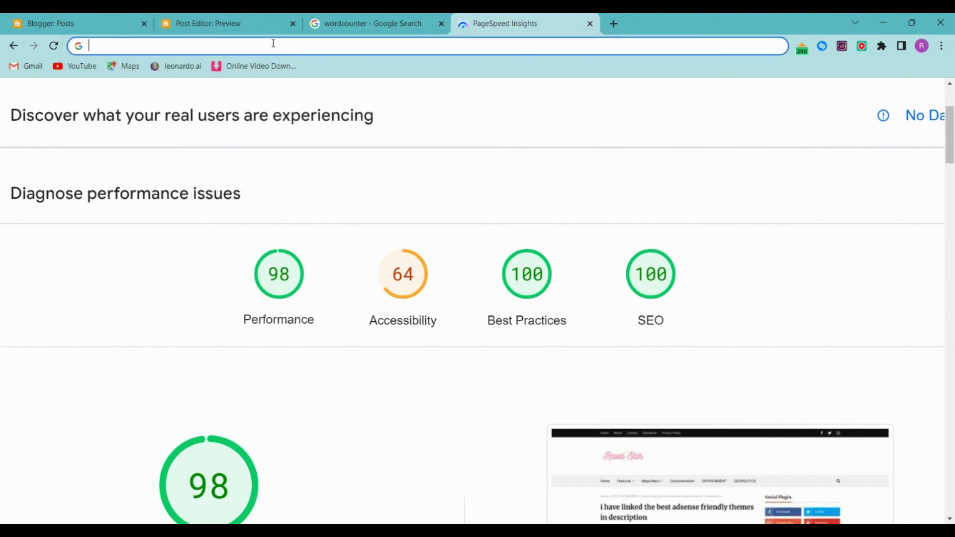
{"action": "type", "text": "bye!"}
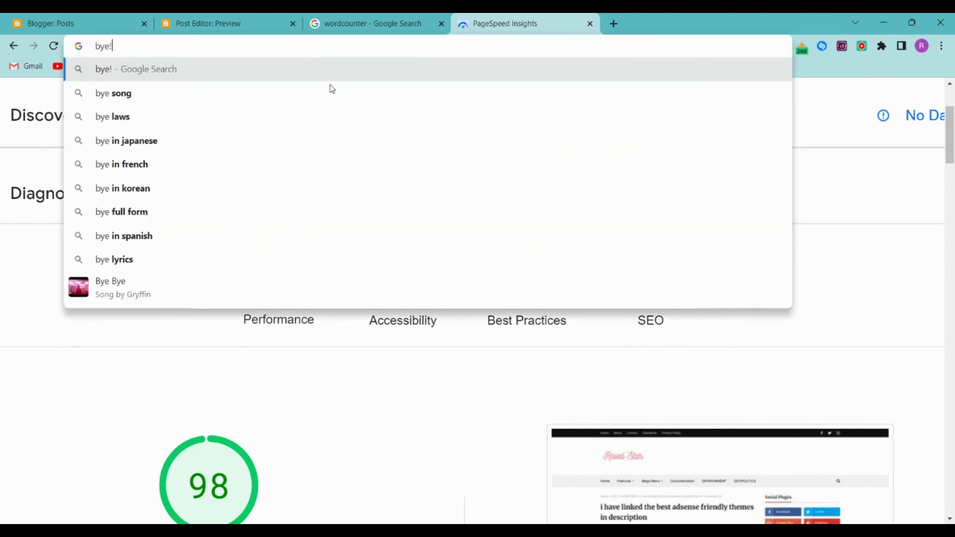